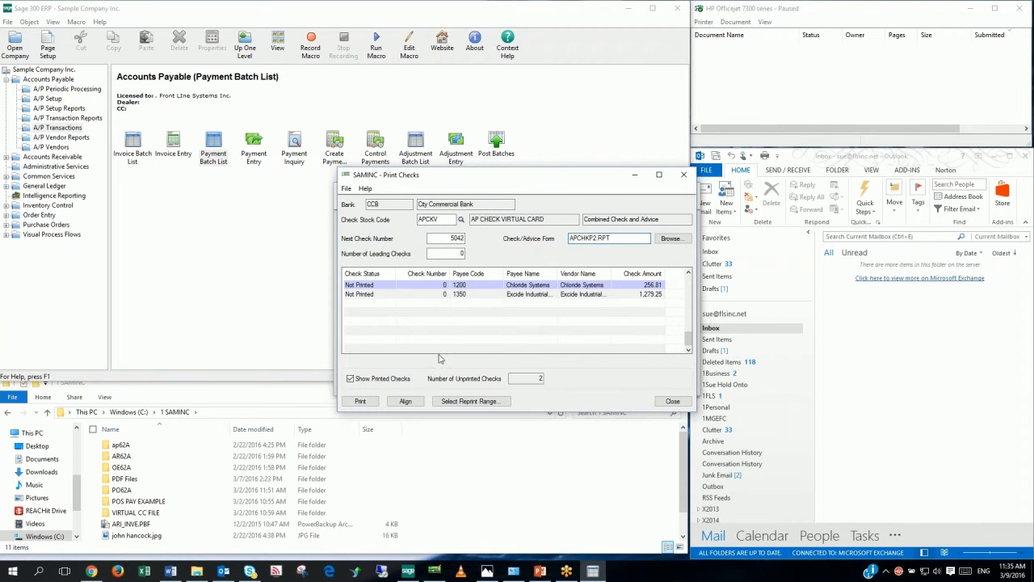
Preview the unprinted checks for printing, fit the preview to the whole page and show the second check
click(361, 401)
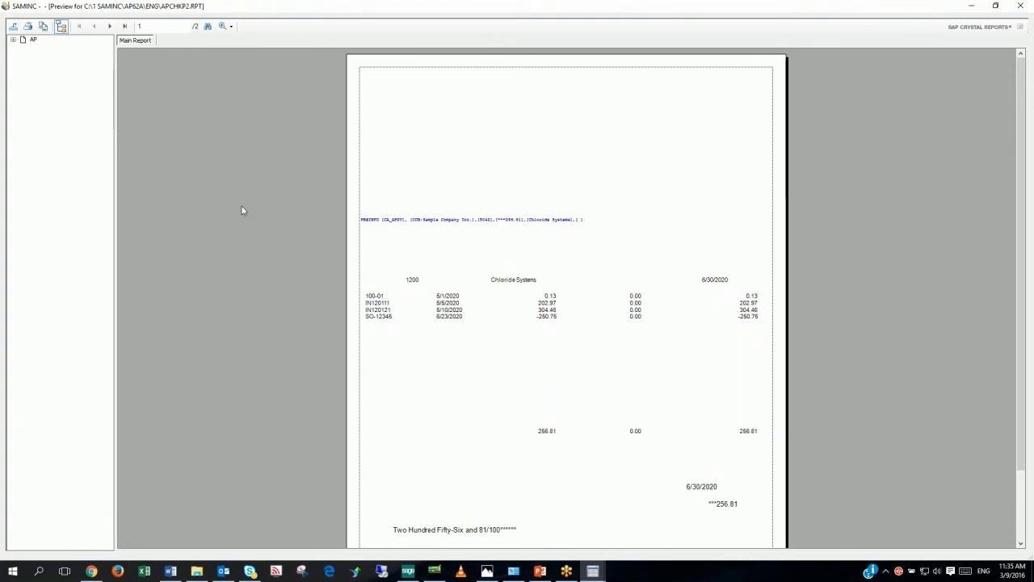
click(231, 27)
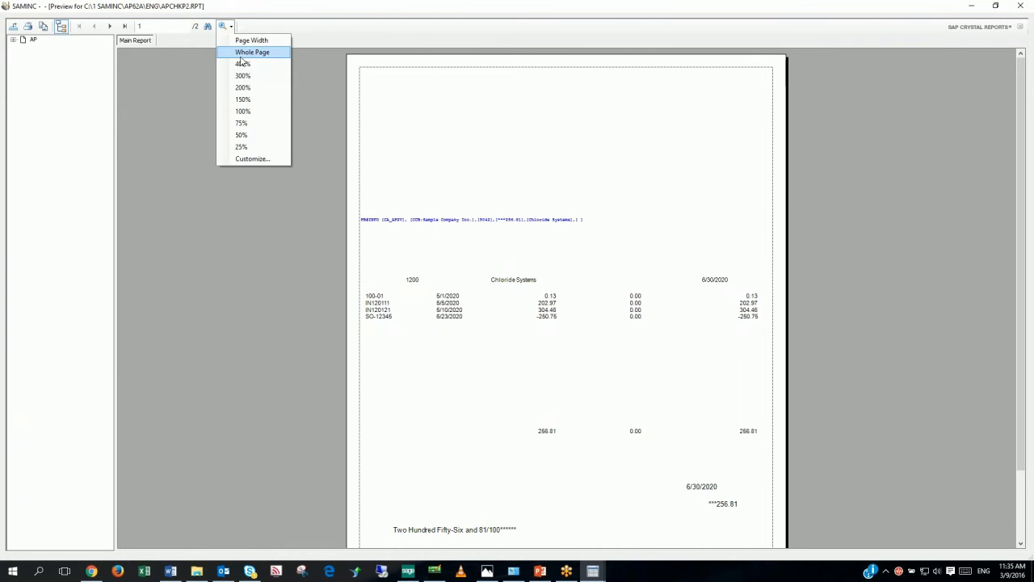
click(252, 51)
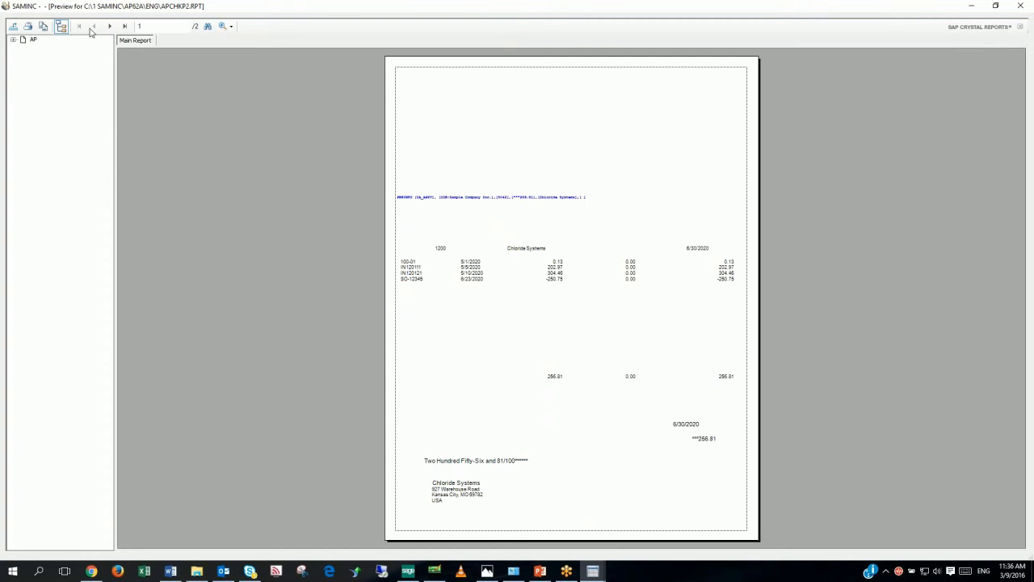
click(110, 27)
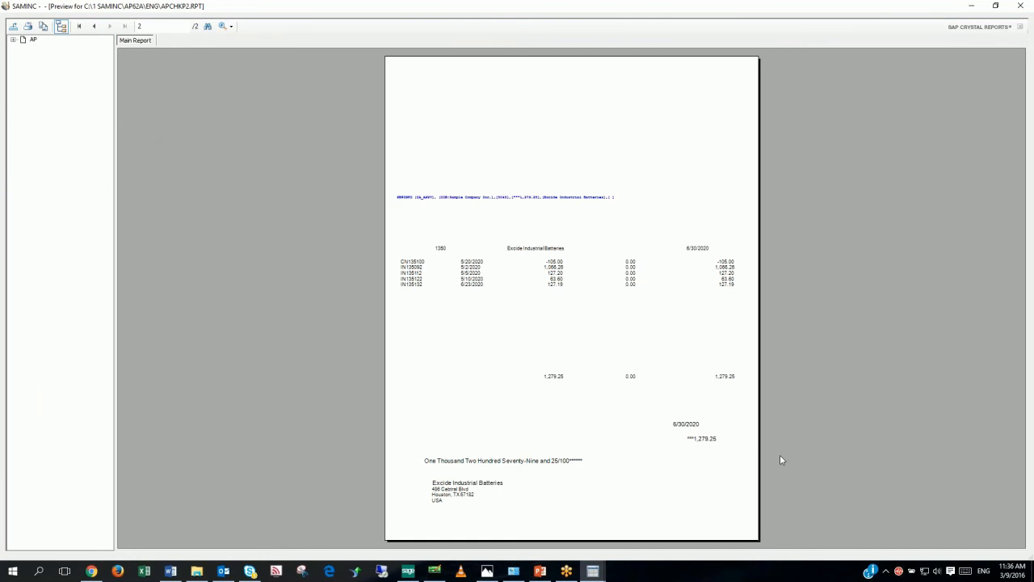
Print all check pages to PrintBoss 50 and save the Positive Pay file as VirtualCC_Example.csv, overwriting the existing file
click(27, 26)
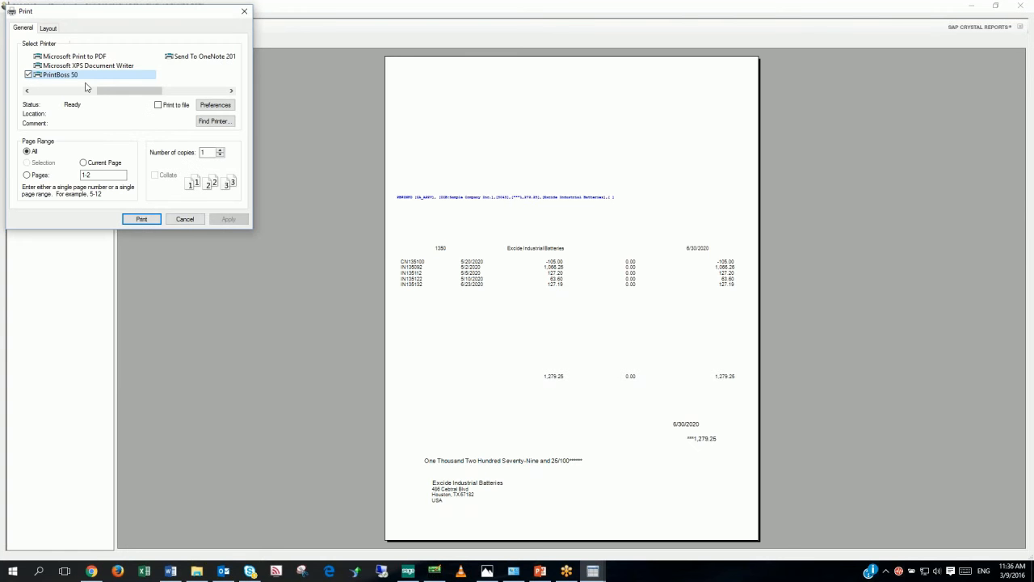
click(140, 219)
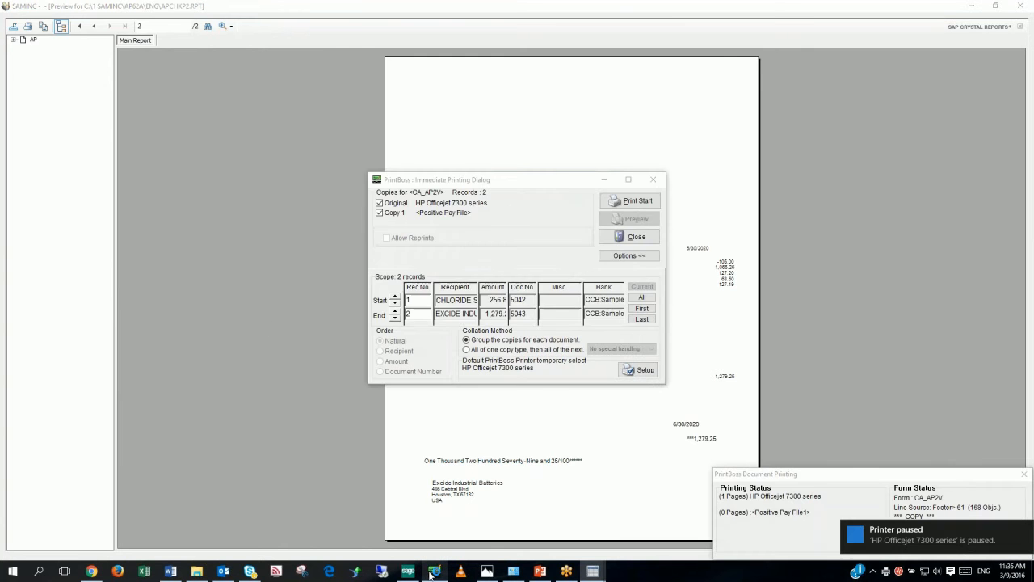
mouse_move(426, 574)
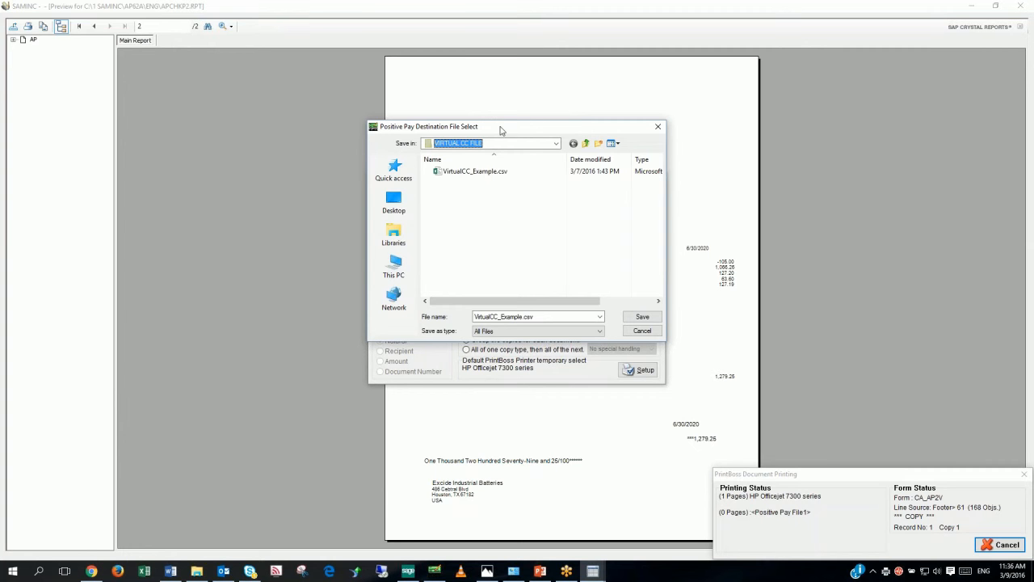
drag(503, 129, 832, 154)
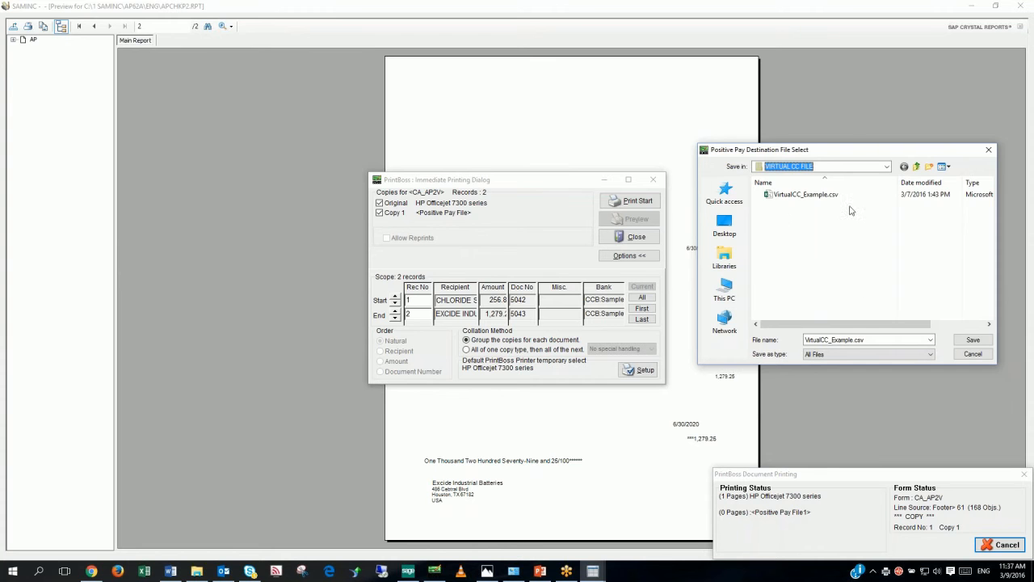
click(972, 339)
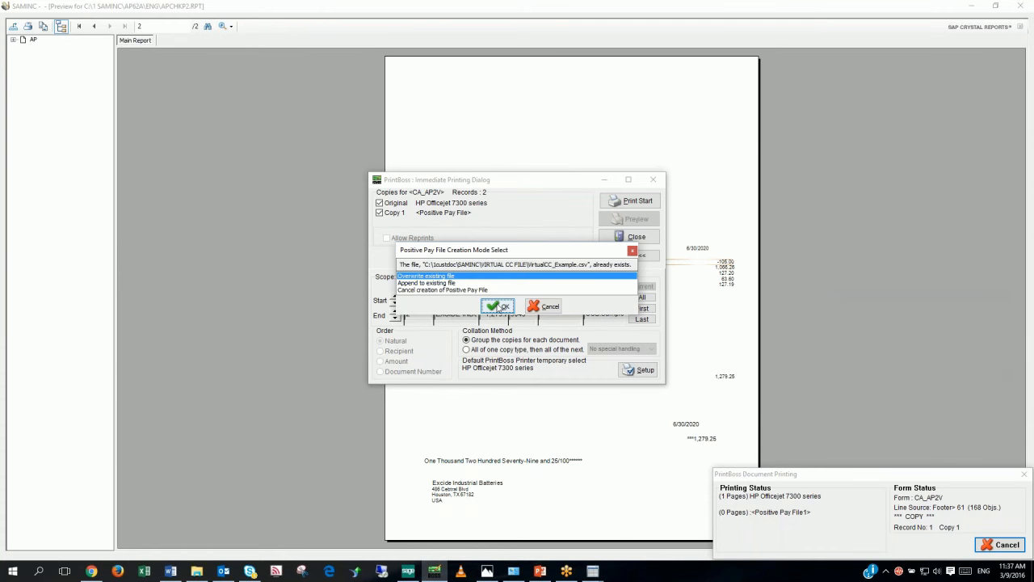
click(496, 307)
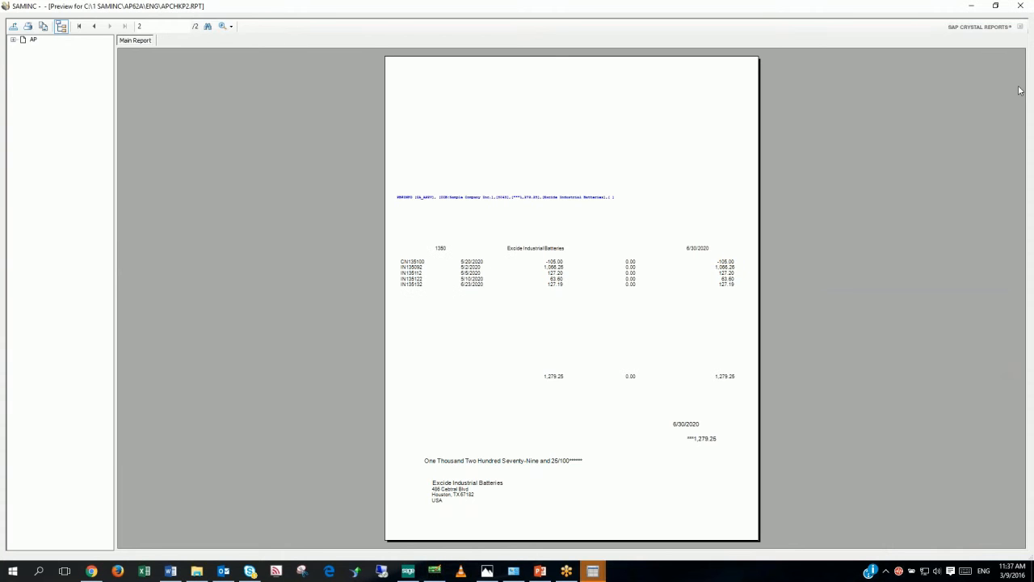
Leave the preview, answer that not all checks printed successfully, and set both checks' status to Not Printed
click(1021, 6)
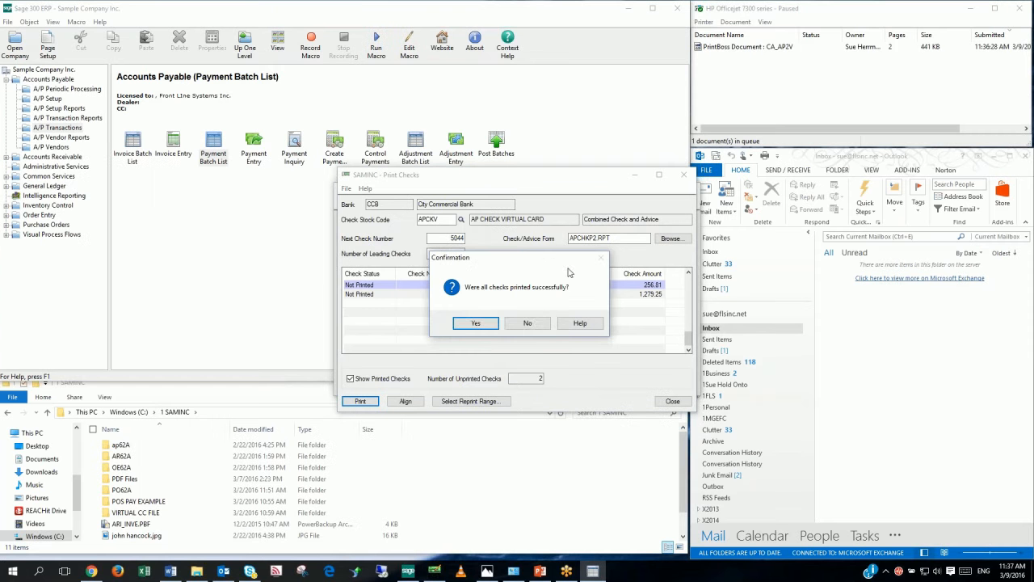
click(527, 323)
double_click(364, 294)
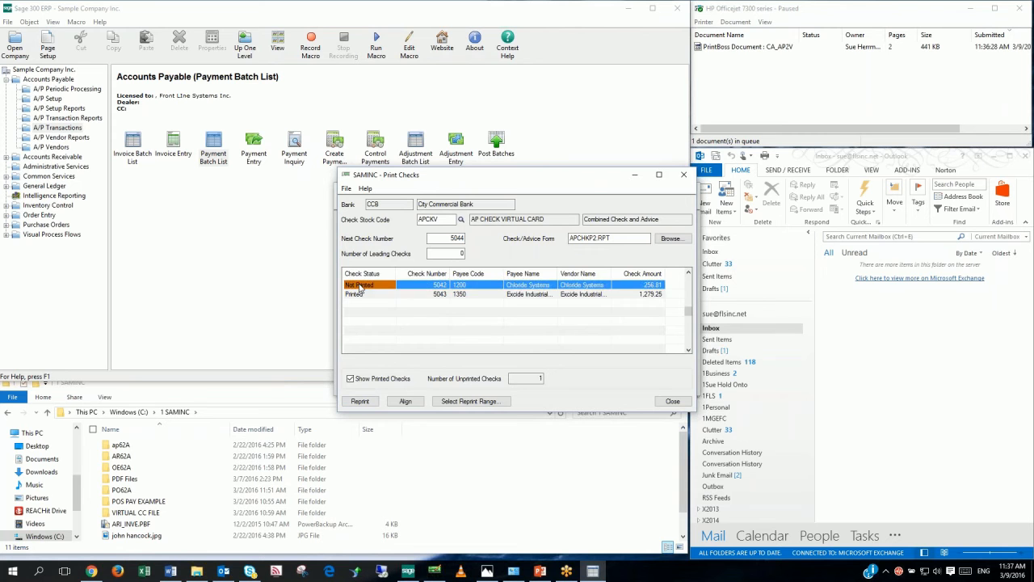
double_click(360, 298)
Close the Print Checks window and the A/P Payment Batch List
click(684, 174)
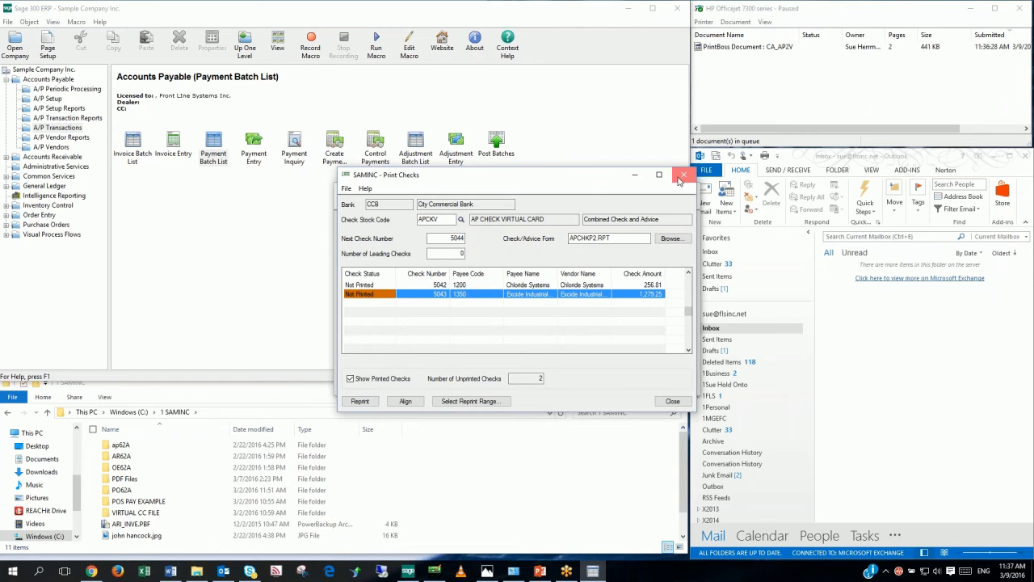
click(471, 326)
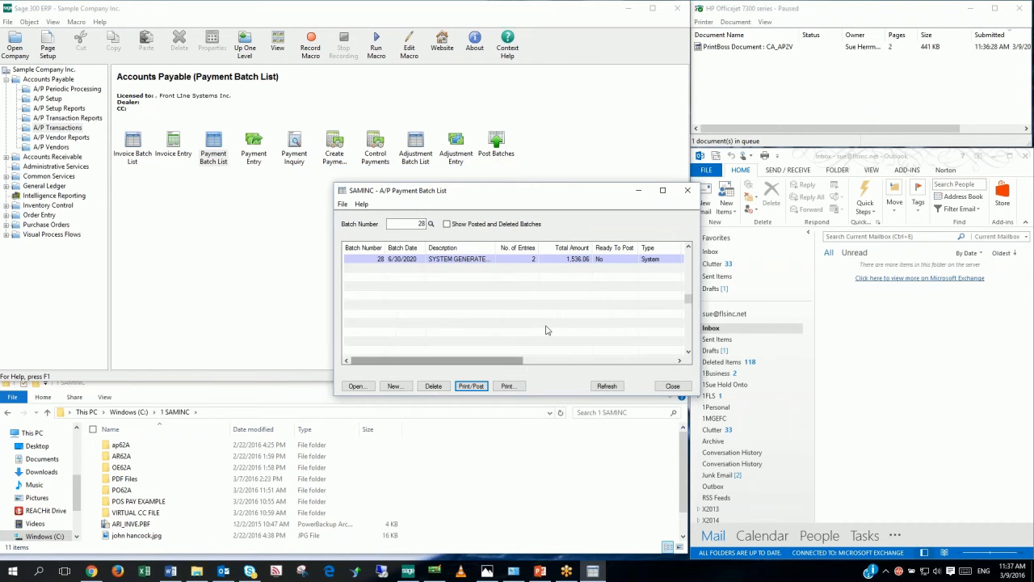
click(687, 190)
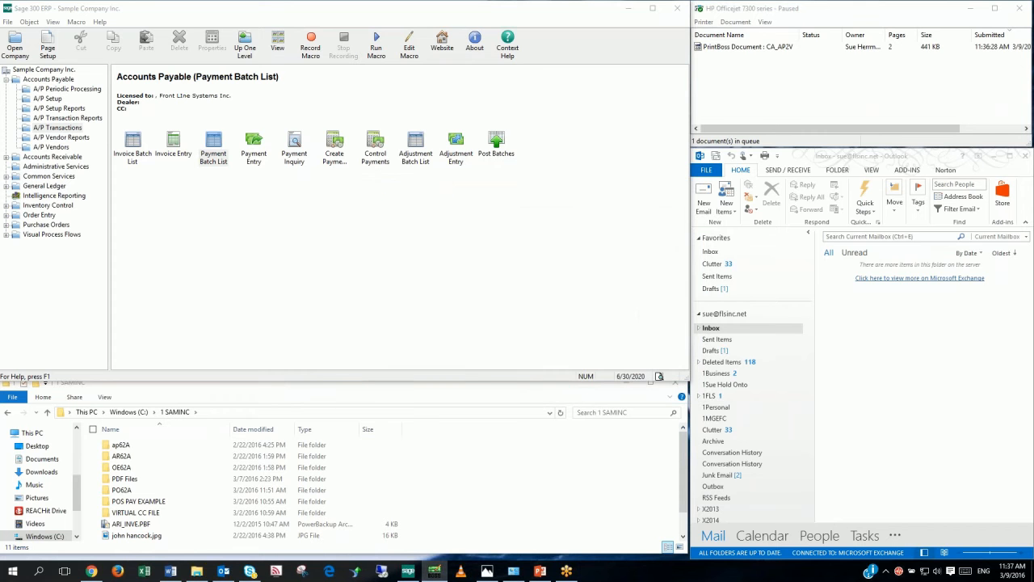
Switch to PrintBoss, browse the CA_AP2V document work file and view its Chloride Systems check
click(434, 572)
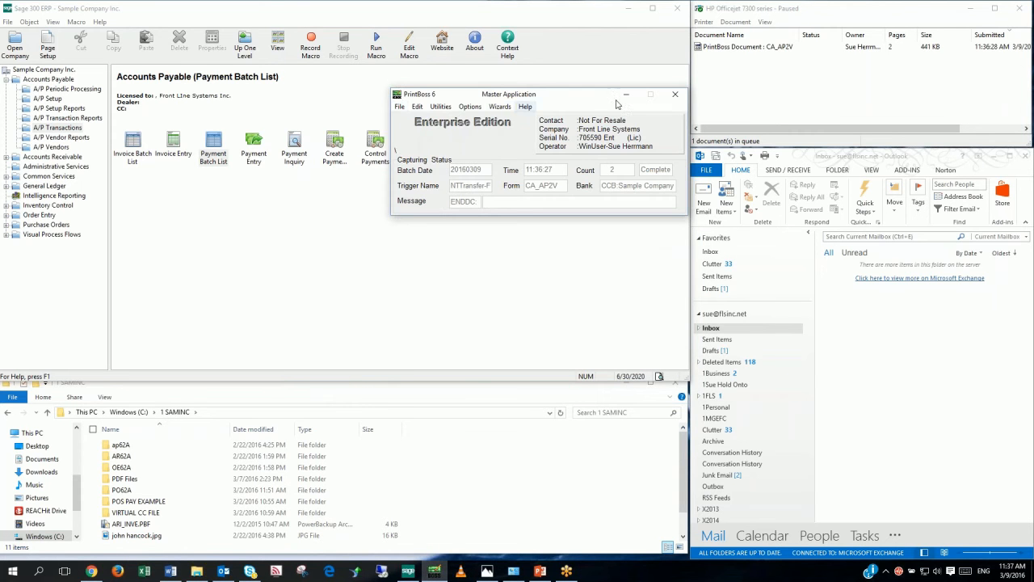
click(399, 107)
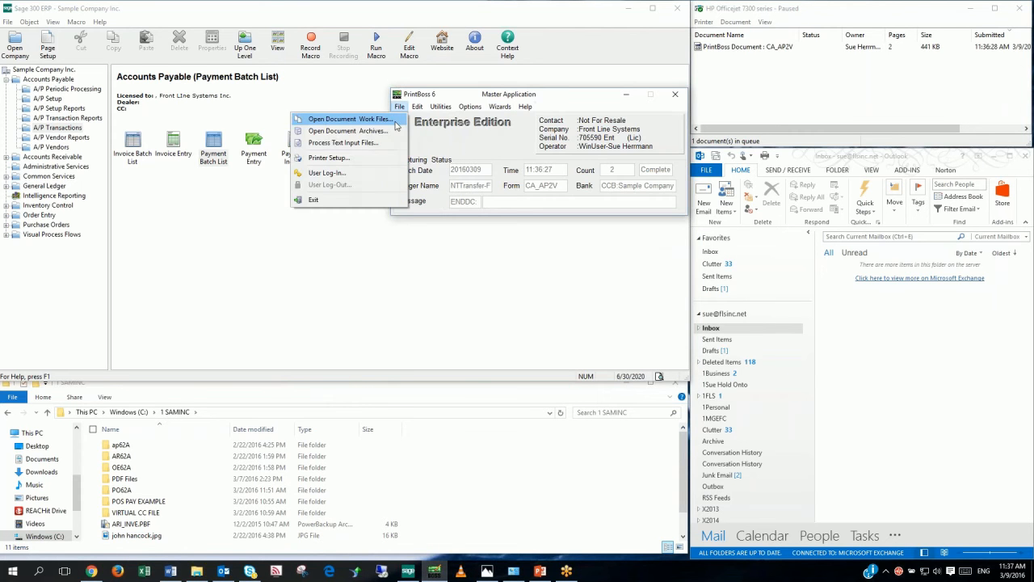
click(394, 120)
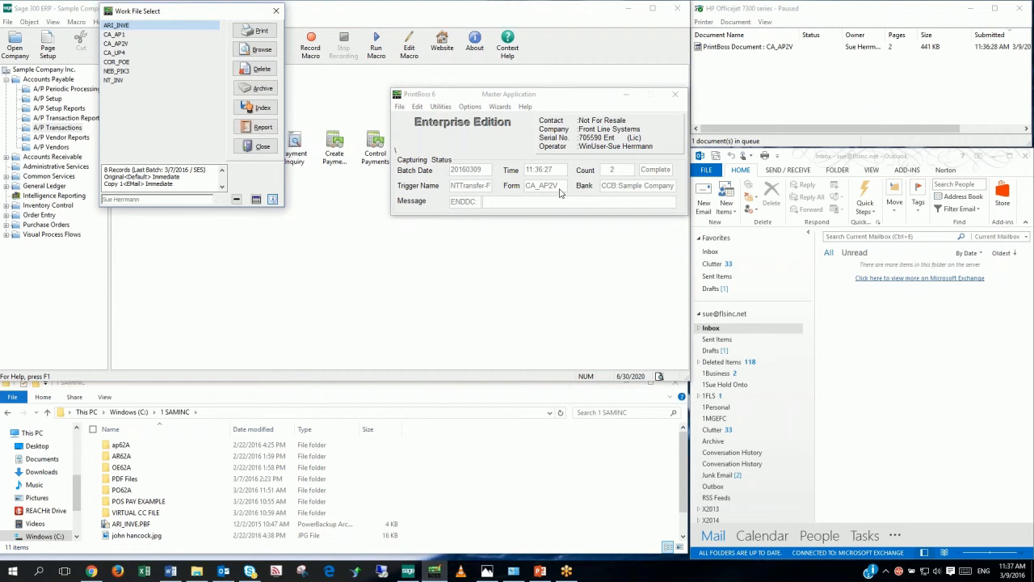
click(121, 44)
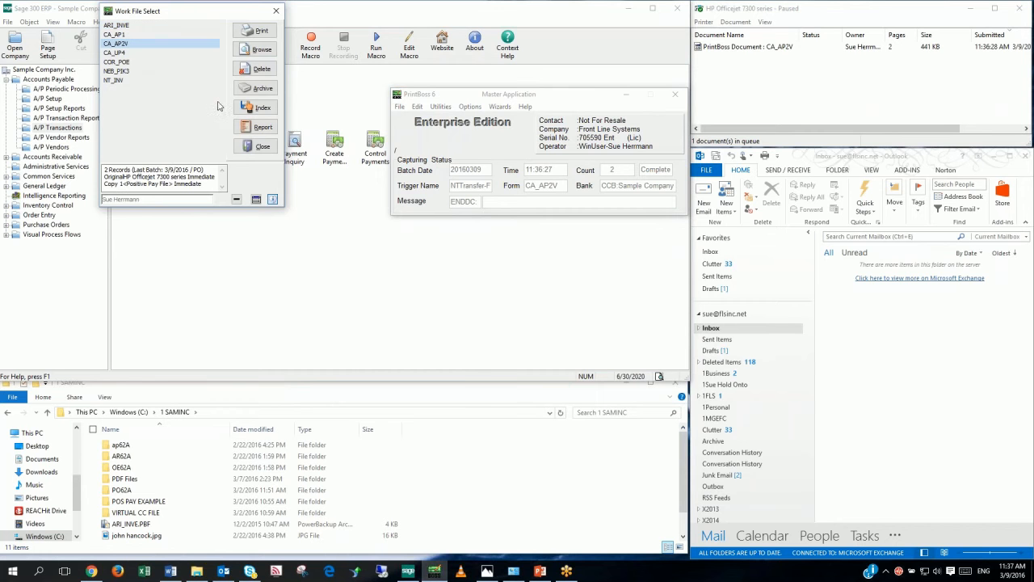
click(256, 52)
click(677, 223)
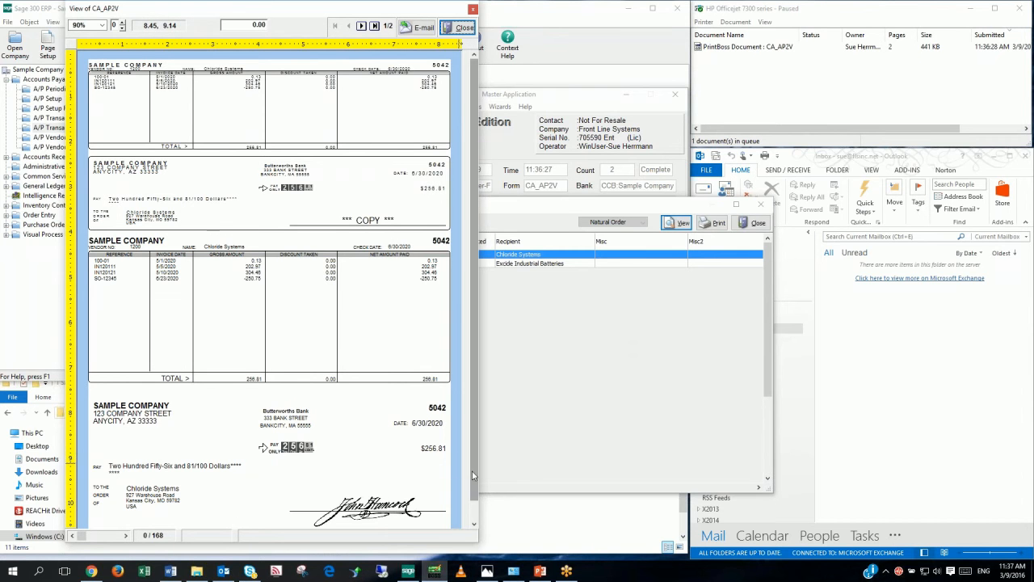
Examine the first check down to its bank line and signature, view the second check, and close the CA_AP2V browser
scroll(473, 476, down, 2)
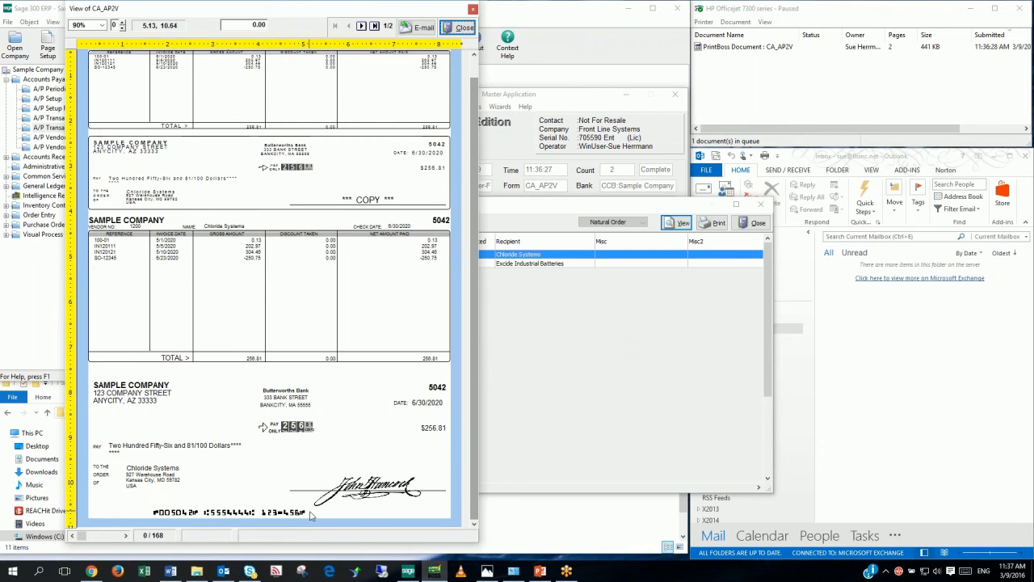
scroll(363, 169, up, 1)
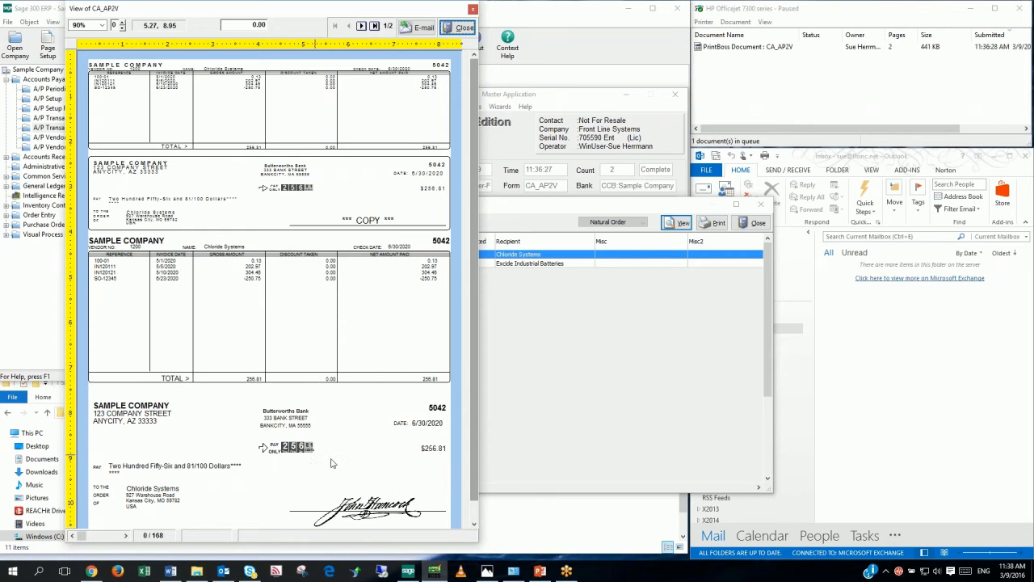
click(385, 505)
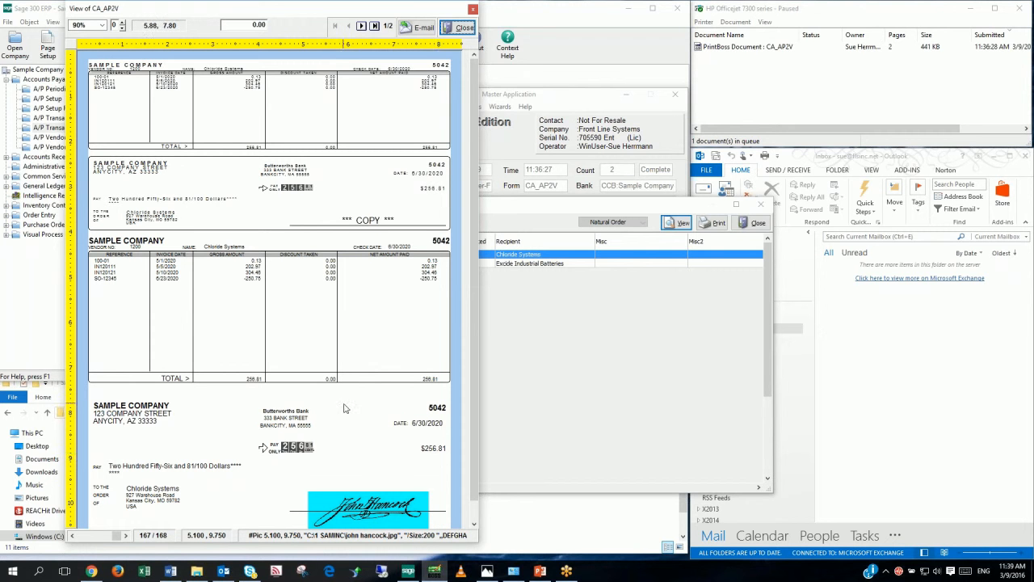
click(361, 26)
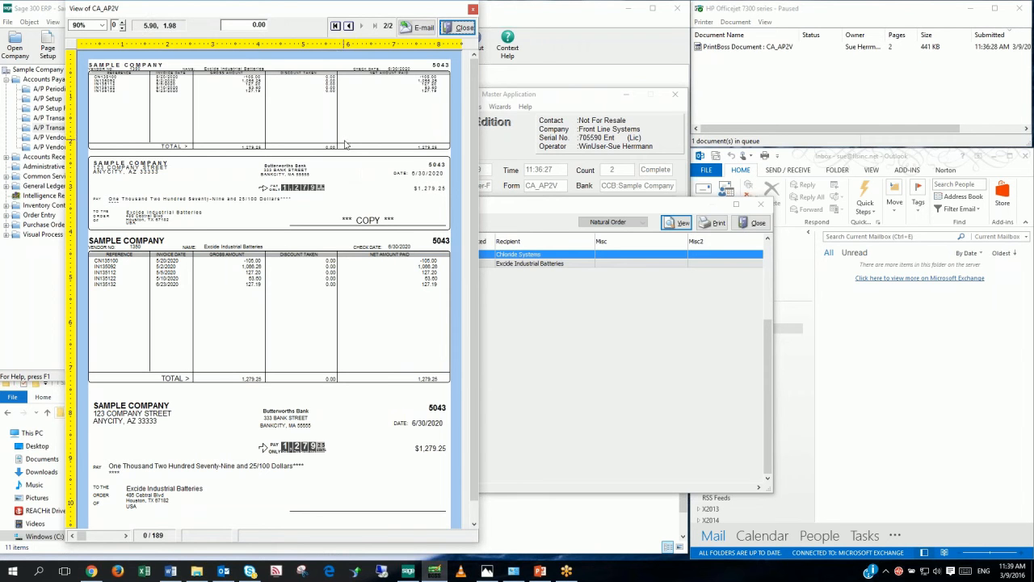
click(459, 27)
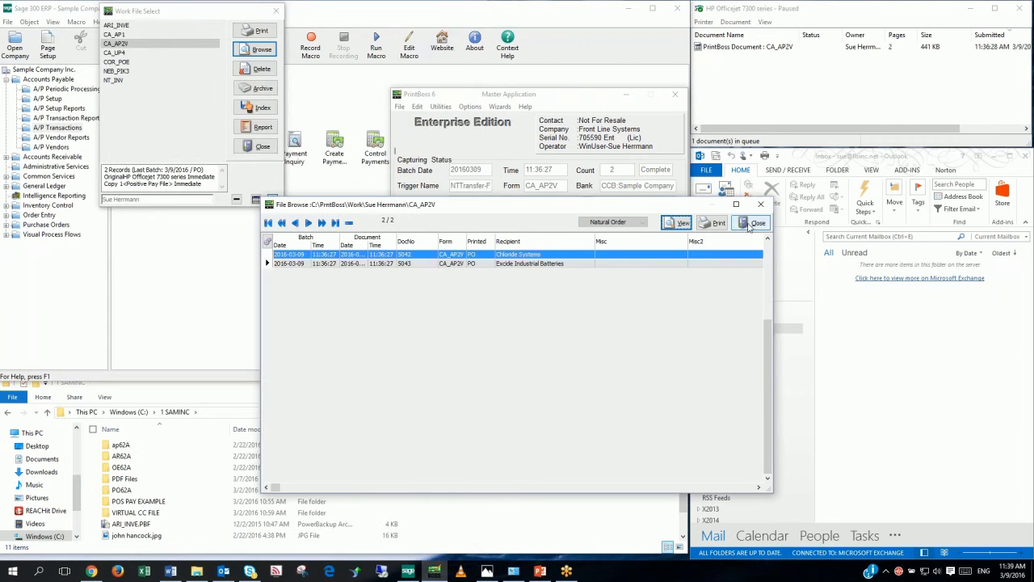
click(751, 223)
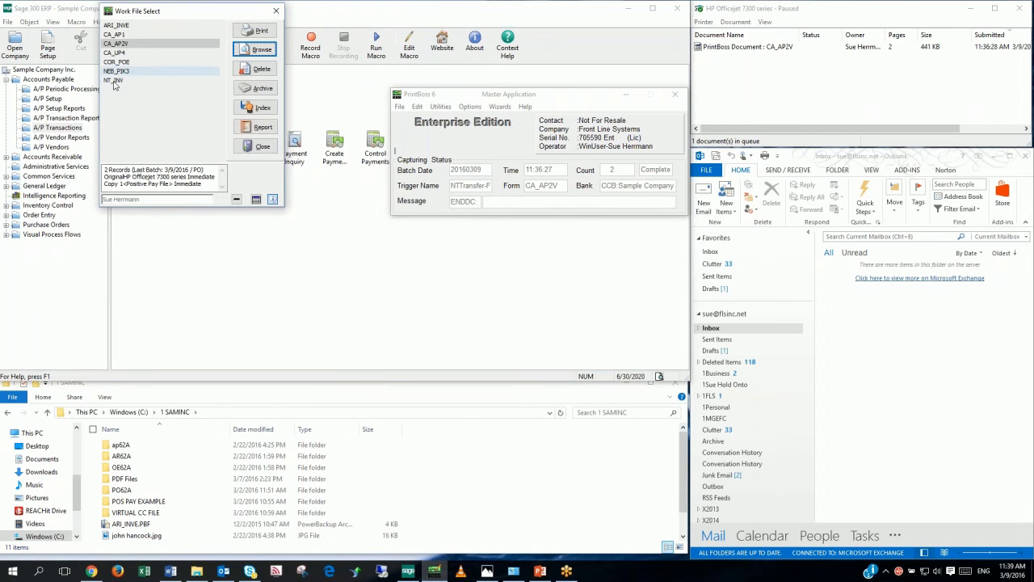
View the first payroll check in the CA_UP4 work file, then close the work file selection
click(137, 52)
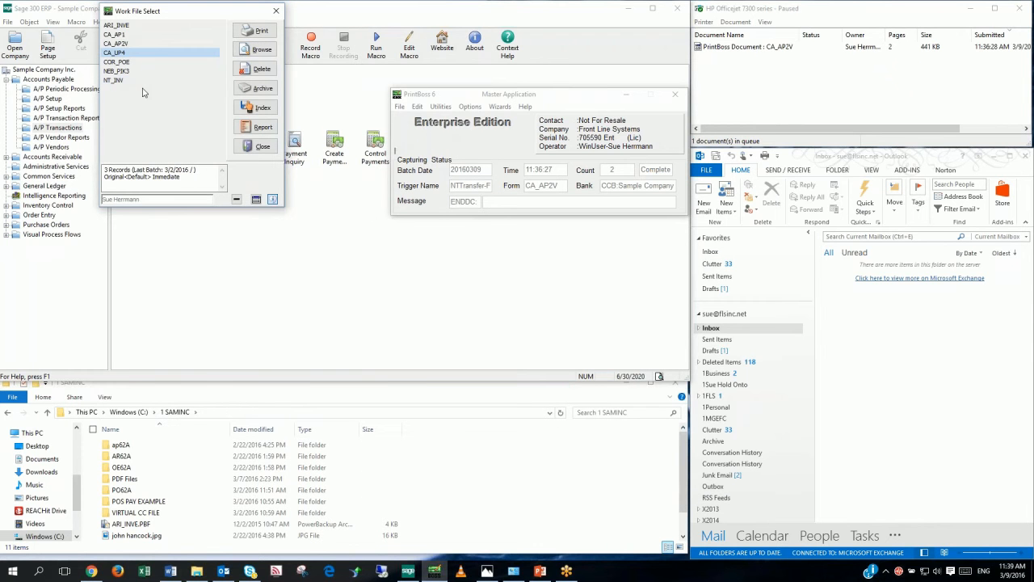
click(255, 51)
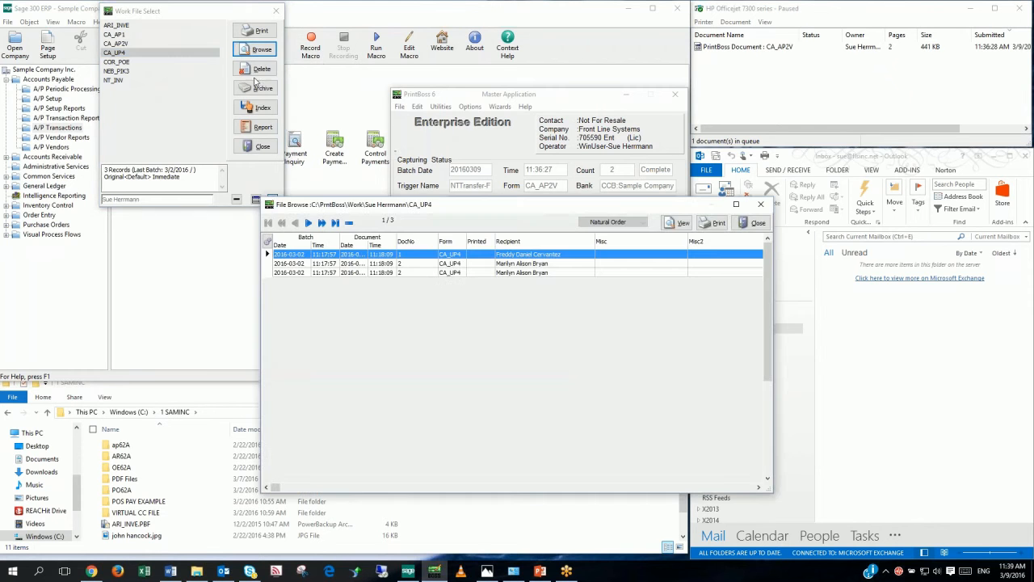
click(682, 224)
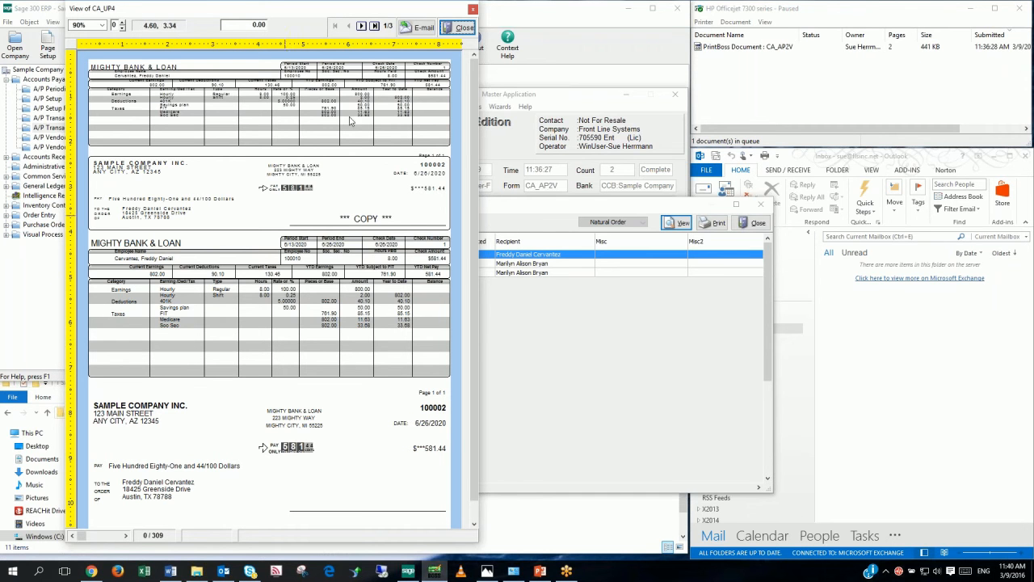
click(463, 29)
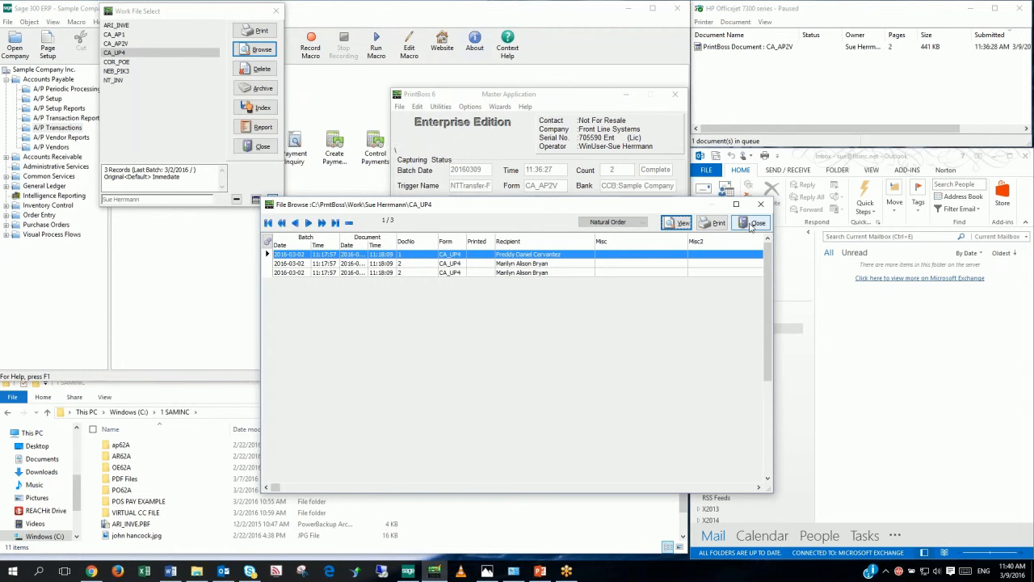
click(751, 225)
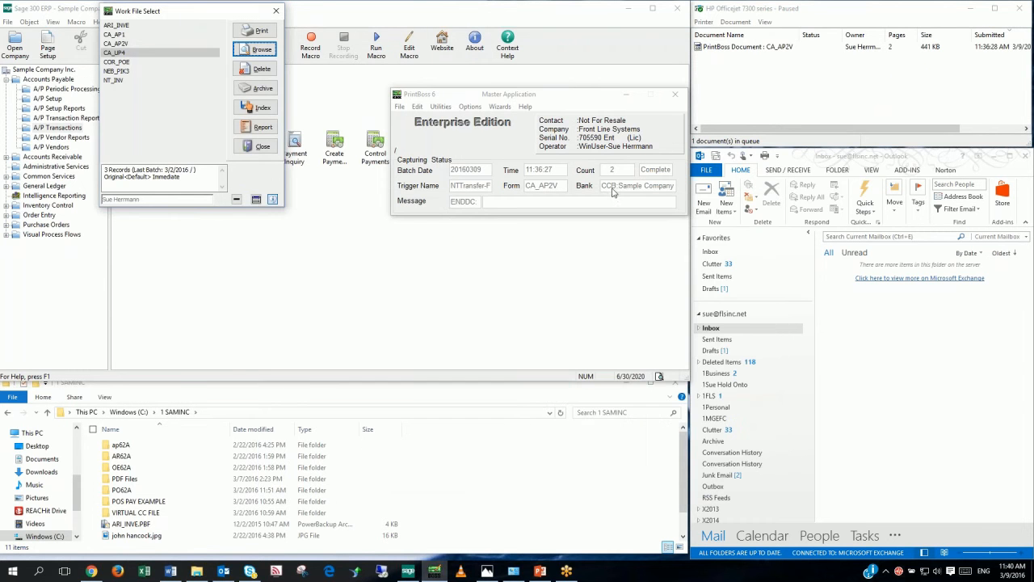
click(252, 151)
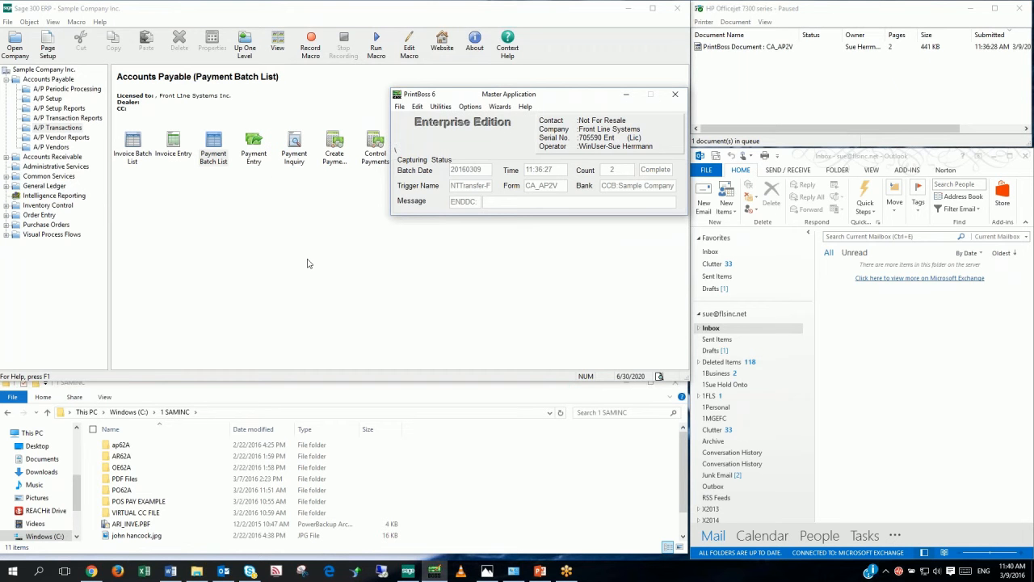
Open pospay_20160302.txt from the POS PAY EXAMPLE folder to examine the sample positive pay file
click(148, 504)
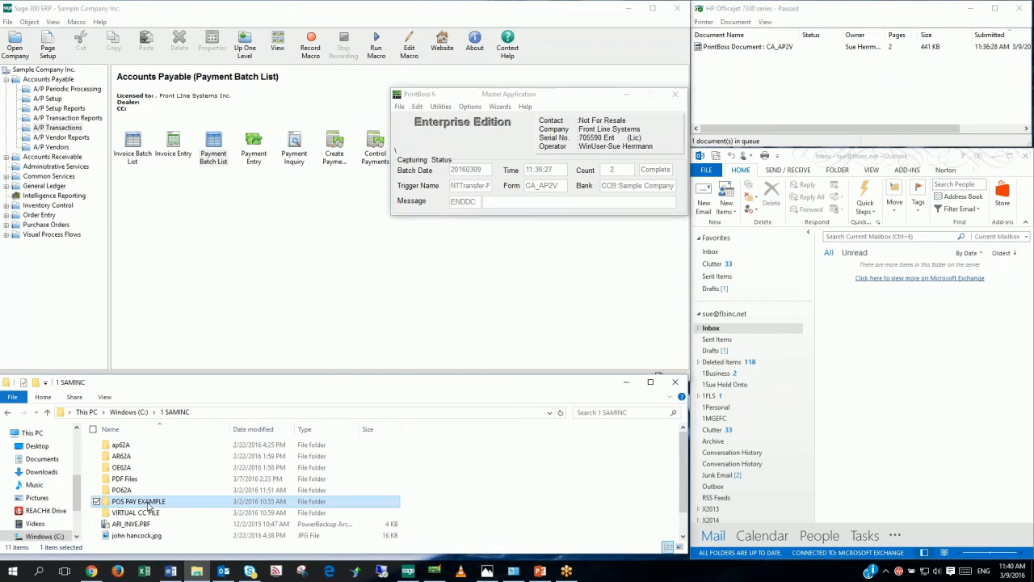
double_click(148, 504)
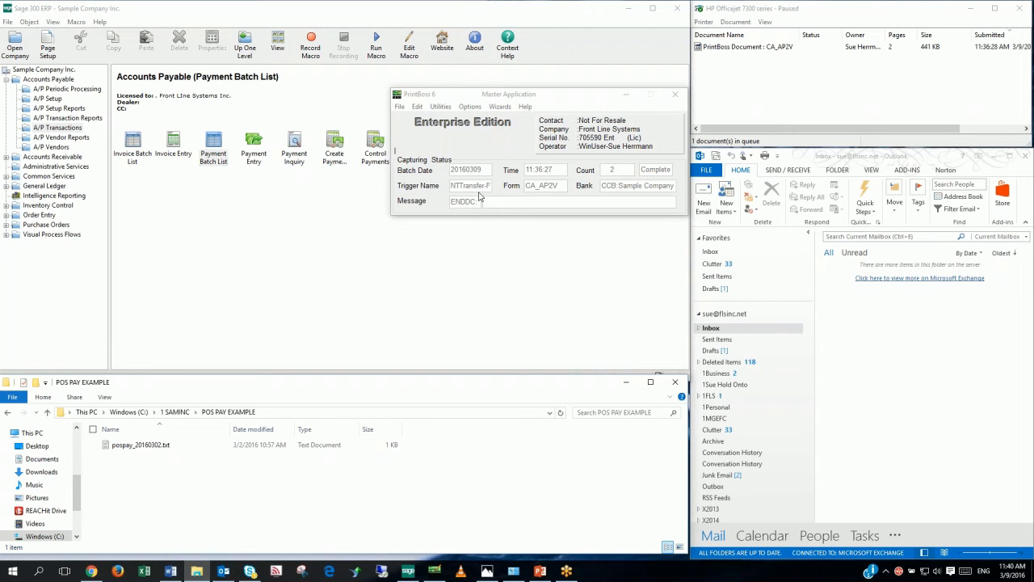
double_click(140, 445)
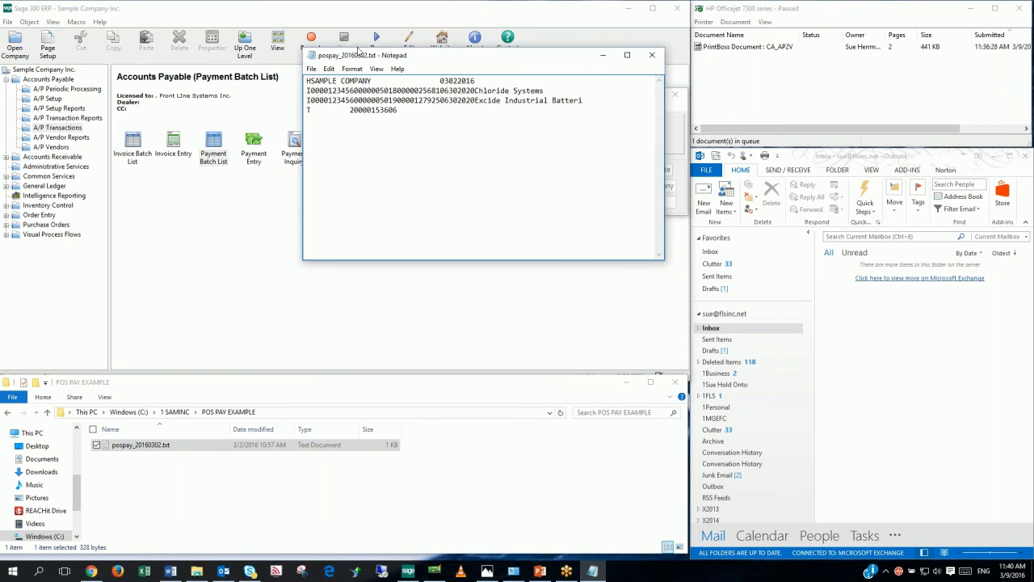
Close the sample positive pay file after moving it aside, and open the VIRTUAL CC FILE folder within 1 SAMINC
drag(429, 56, 332, 47)
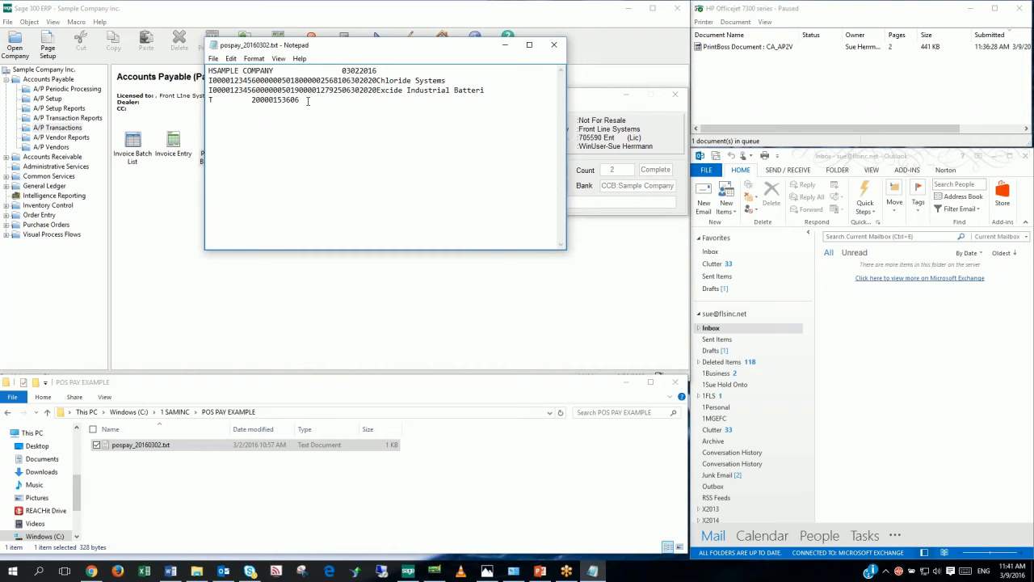
click(553, 44)
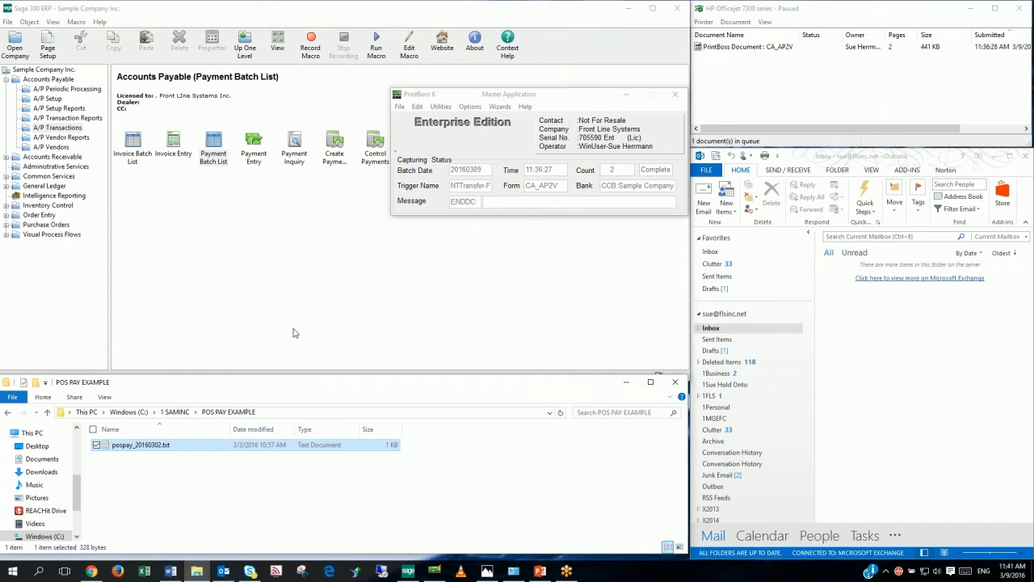
click(179, 413)
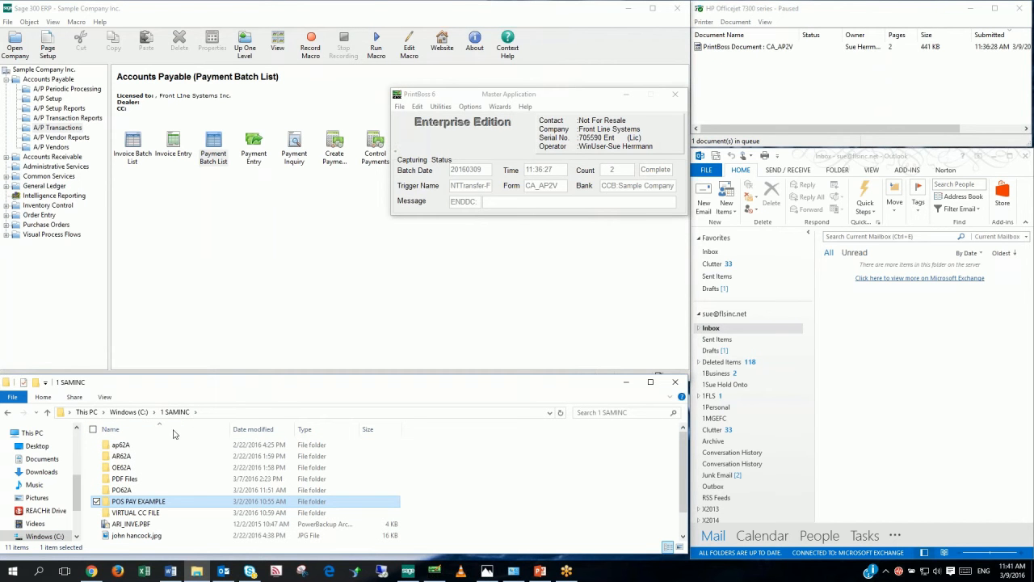
click(148, 514)
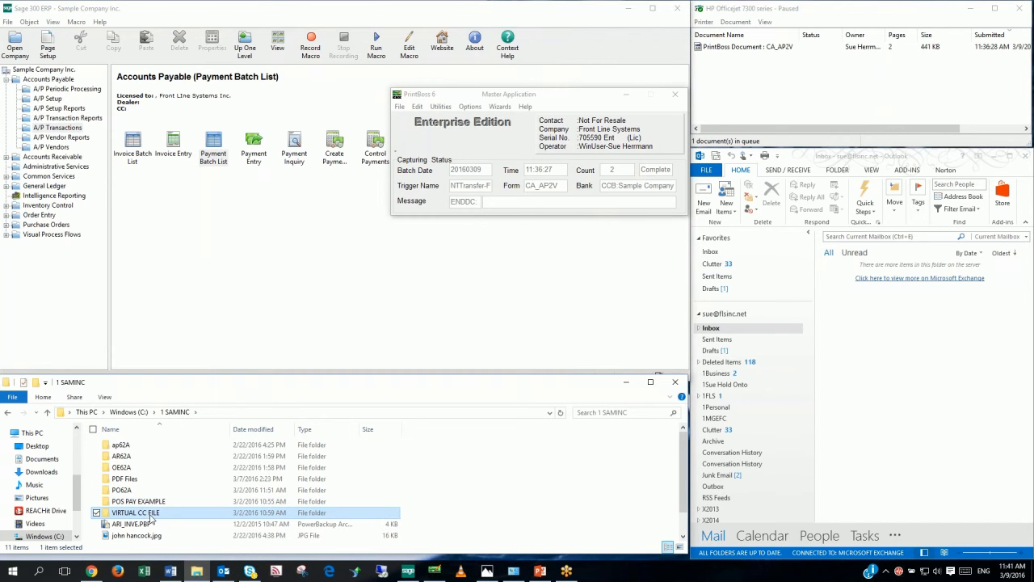
double_click(150, 513)
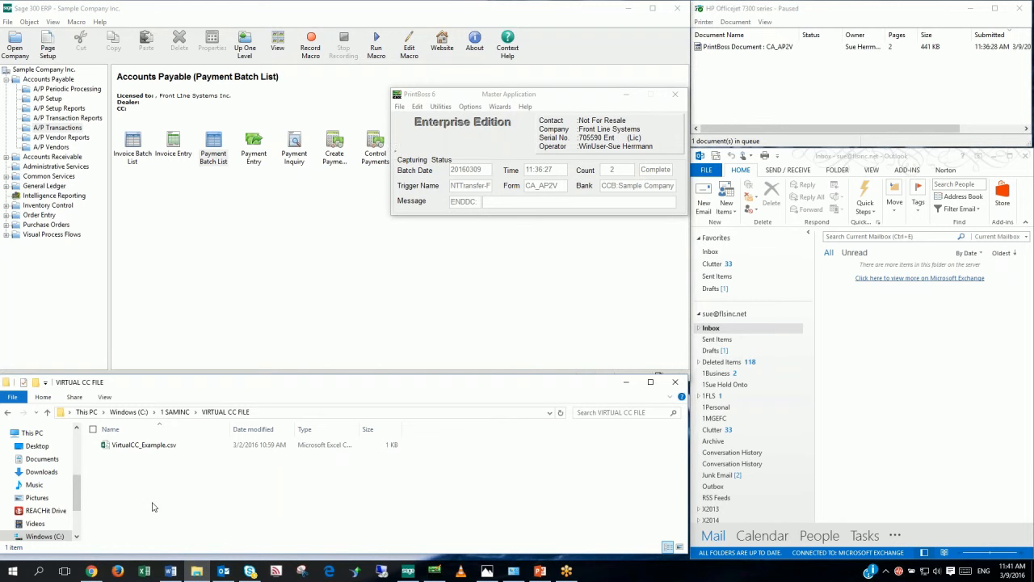
Open VirtualCC_Example.csv as plain text in Notepad to examine the sample virtual credit card file, then close it
click(142, 451)
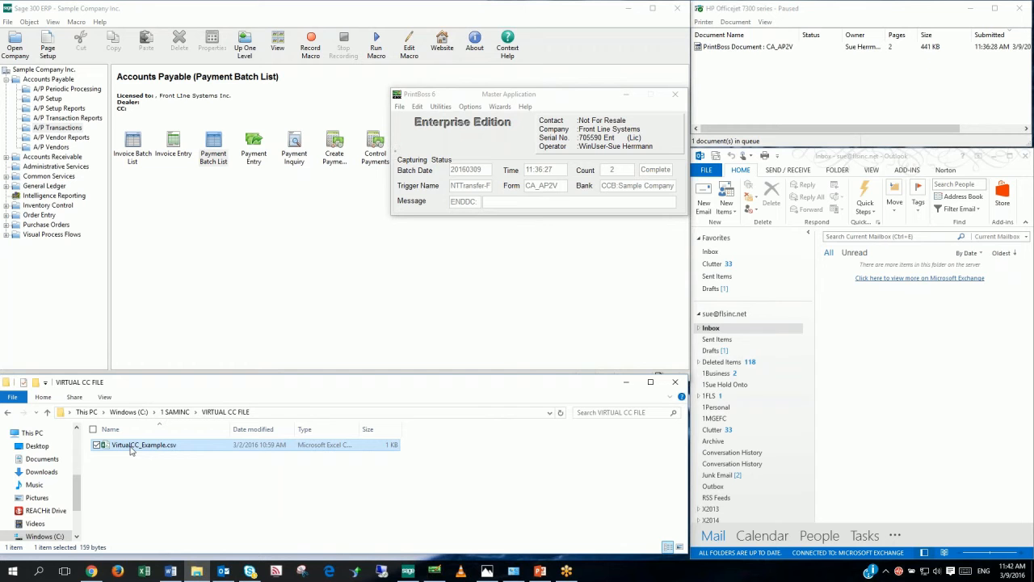
right_click(131, 450)
click(33, 252)
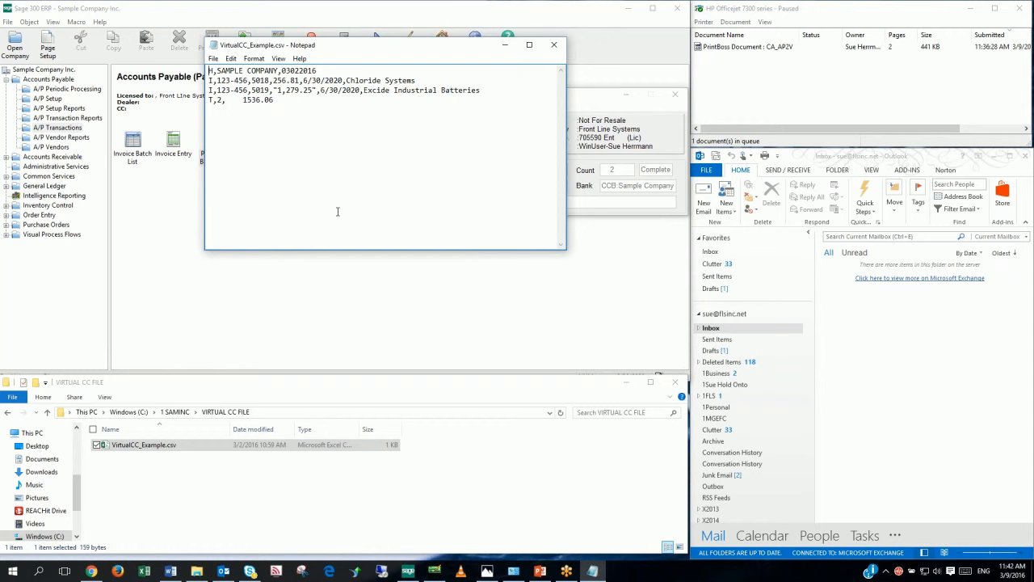
click(554, 45)
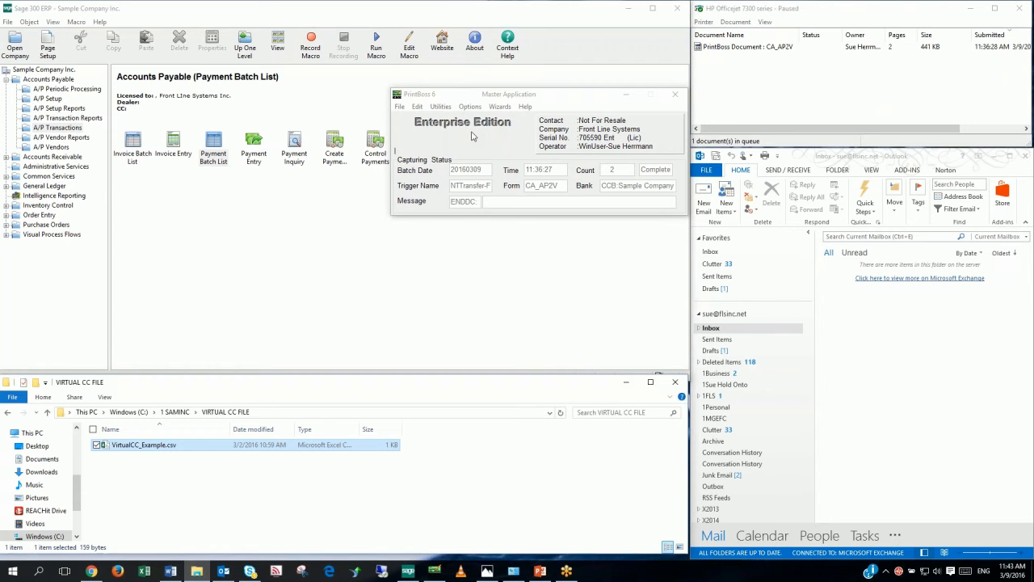
View the FTP account list in PrintBoss, close it, and switch to the presentation's slide on PrintBoss features
click(418, 108)
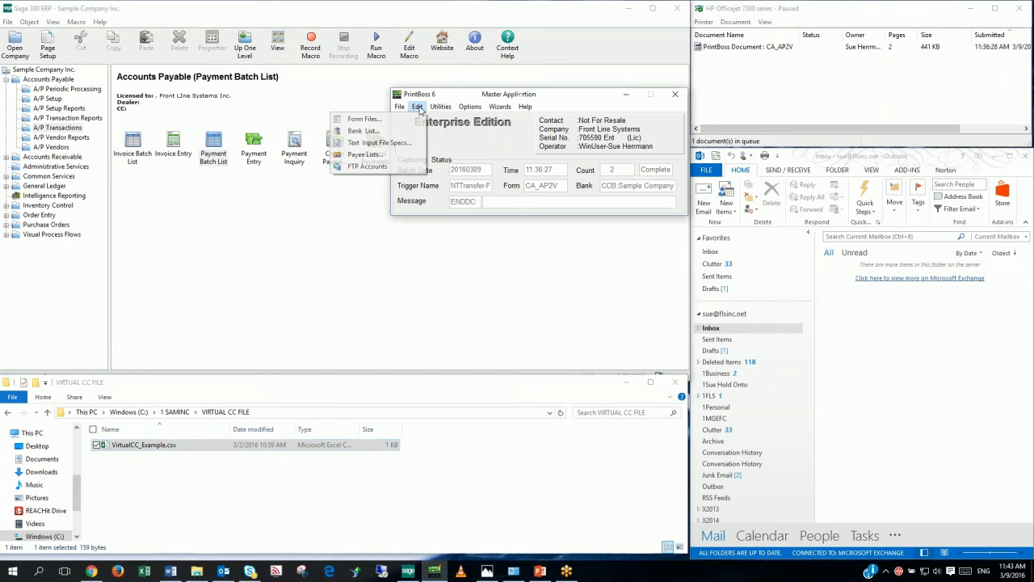
click(367, 166)
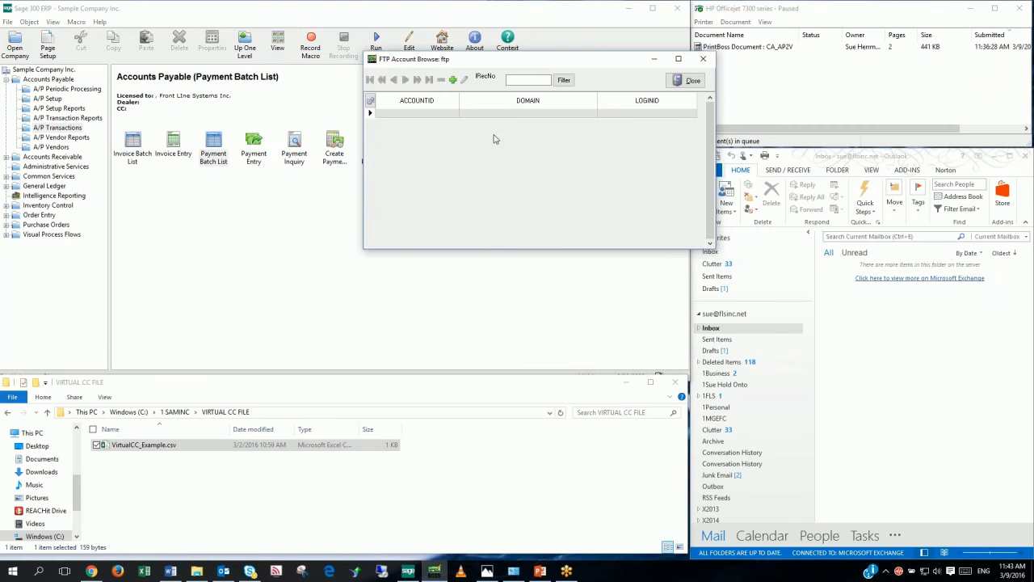
click(689, 80)
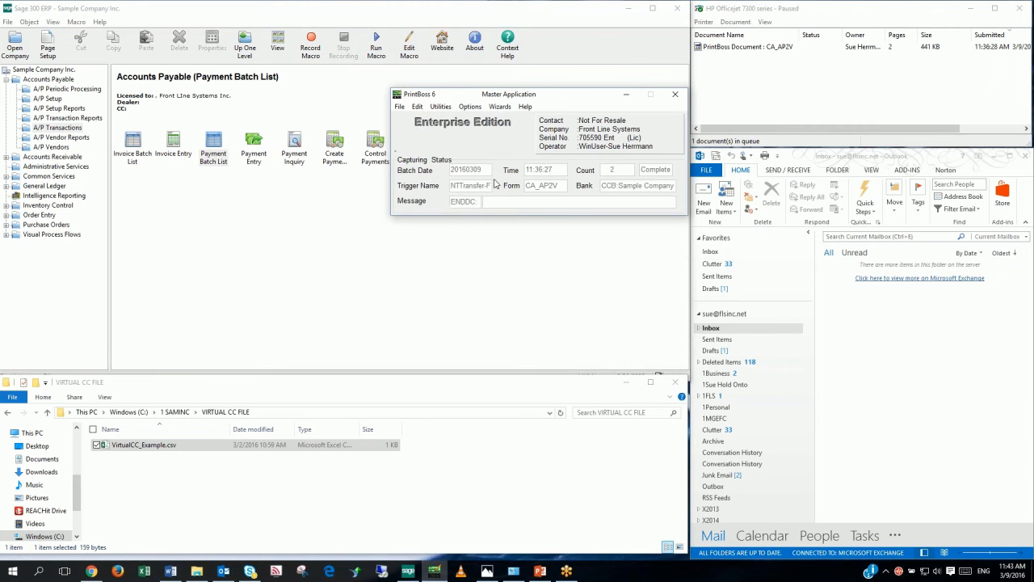
key(alt+Tab)
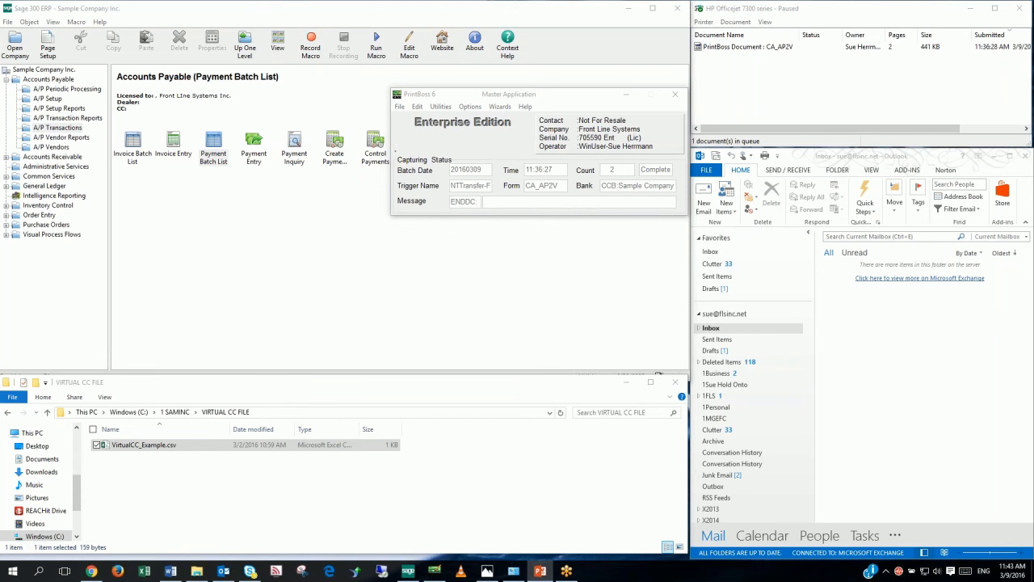
key(alt+Tab)
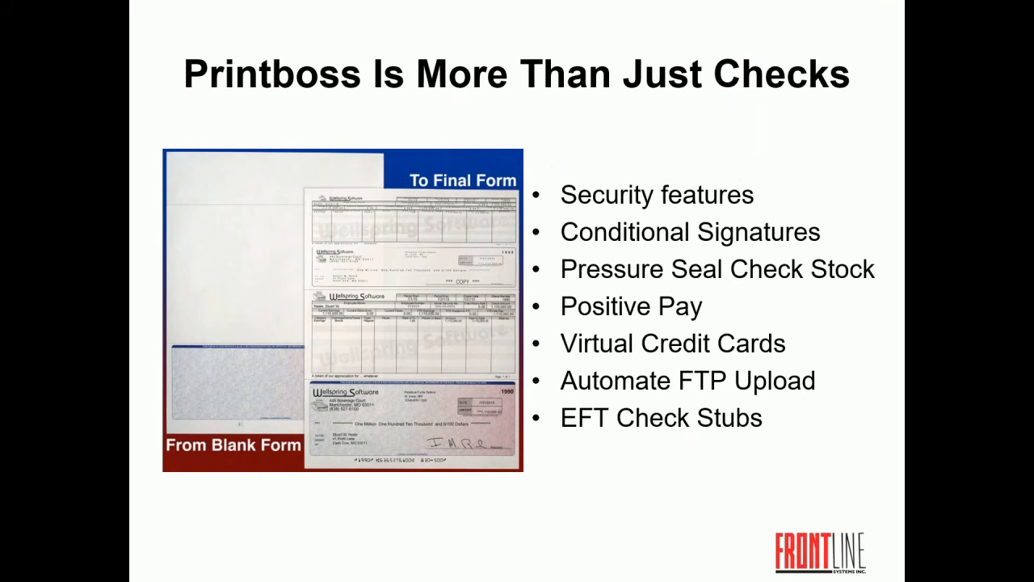
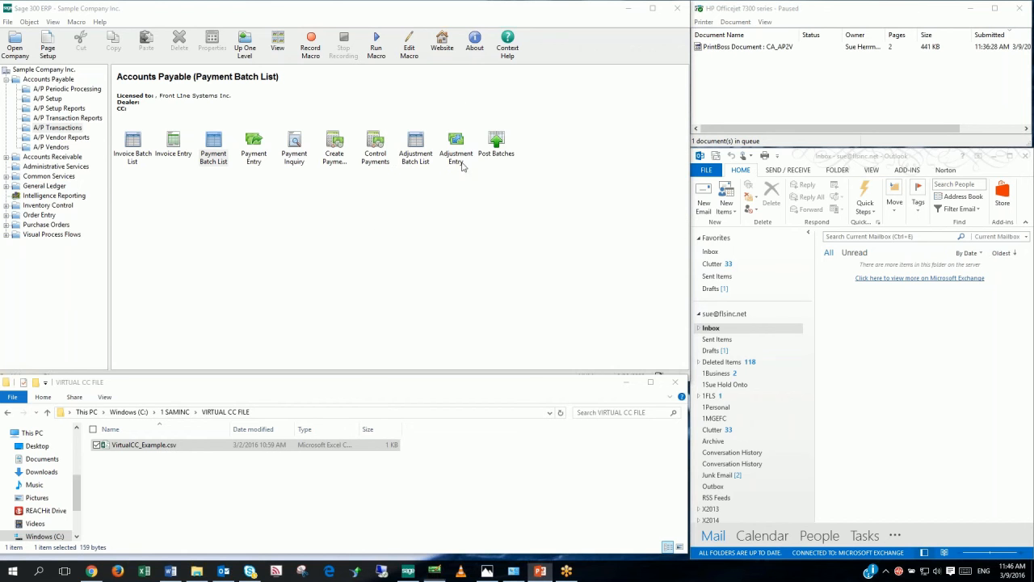
In Sage 300, collapse Accounts Payable and open Order Confirmations from the Order Entry forms
click(296, 230)
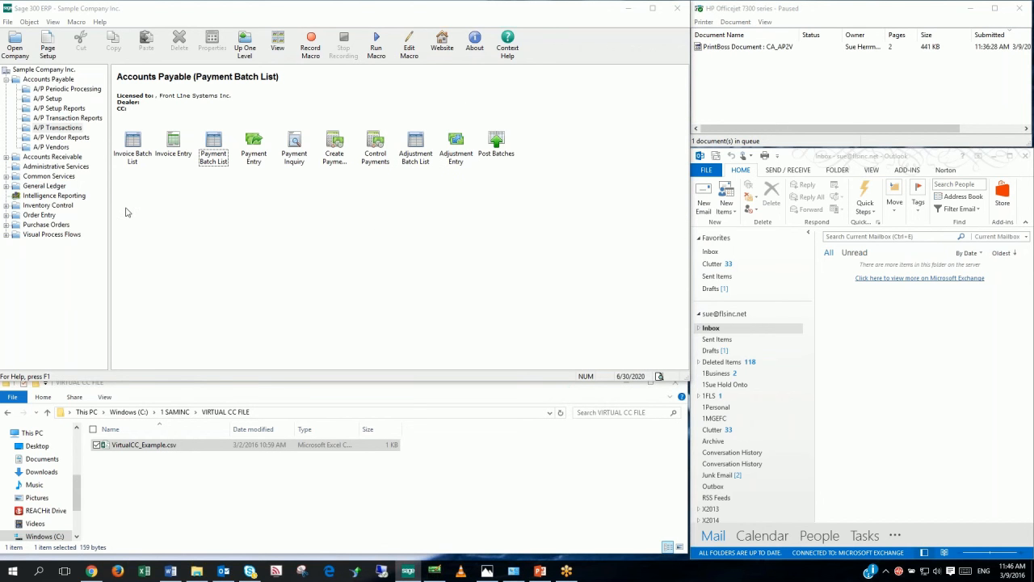
click(7, 79)
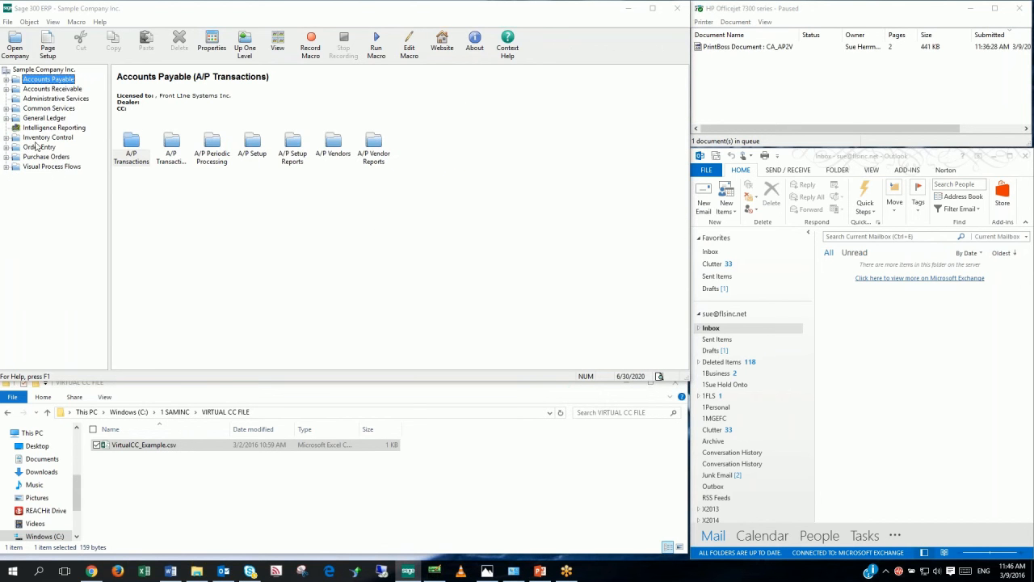
click(38, 147)
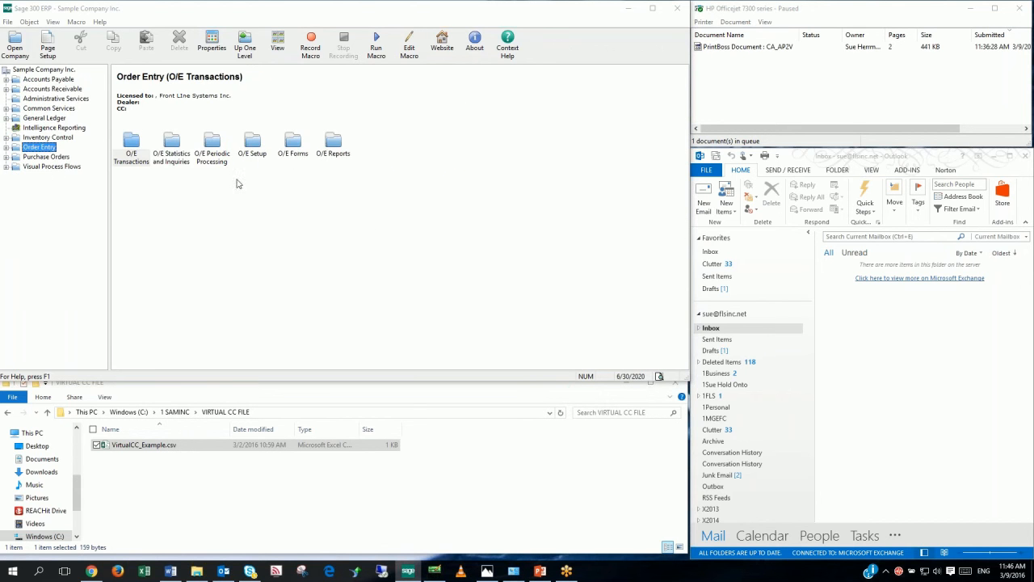
double_click(296, 149)
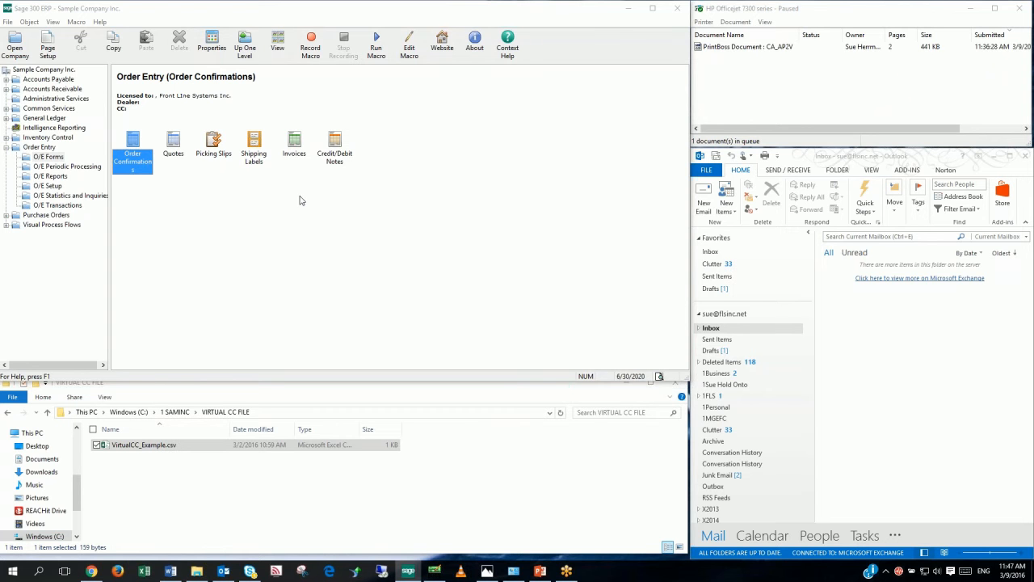
double_click(131, 164)
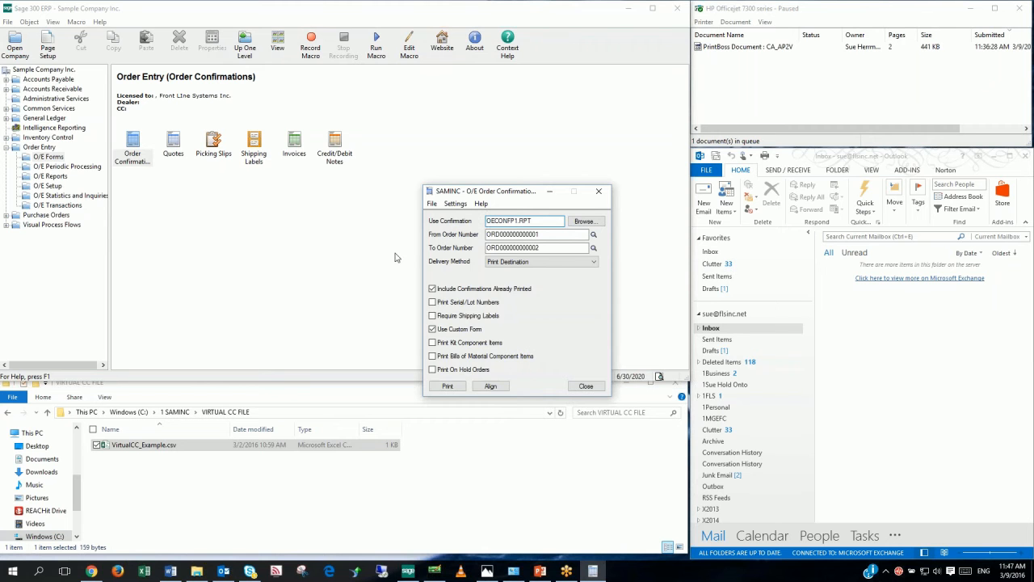
Run the OECONFP1.RPT order confirmations for the preset order range and submit the picking slip type to generate the preview
click(544, 220)
key(Tab)
key(Tab)
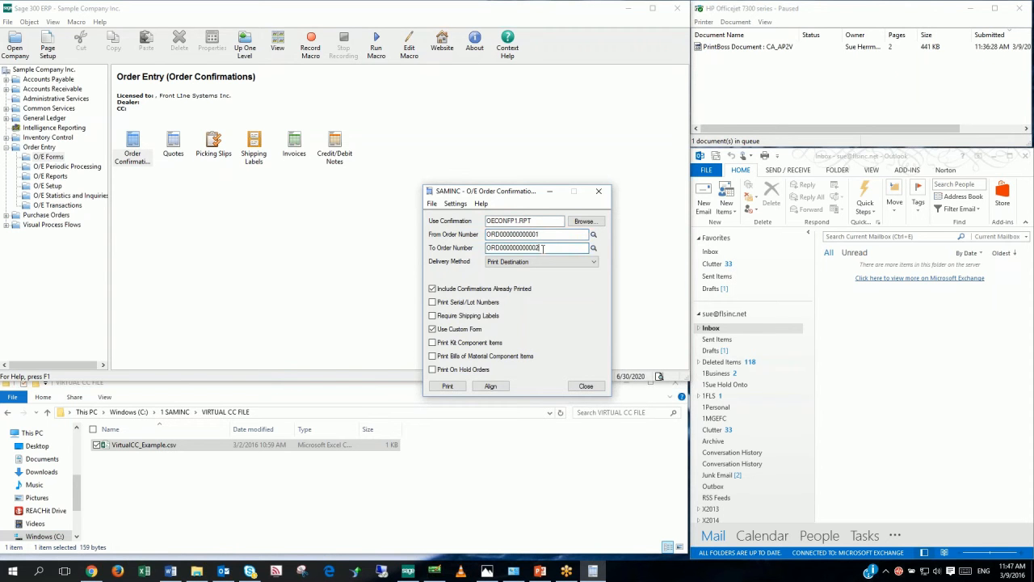
click(446, 386)
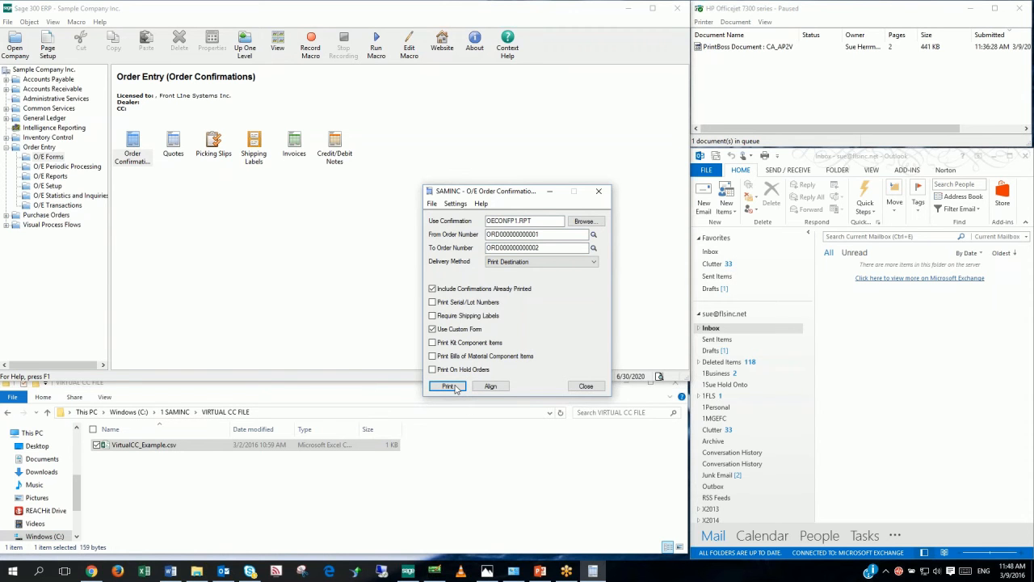
click(455, 387)
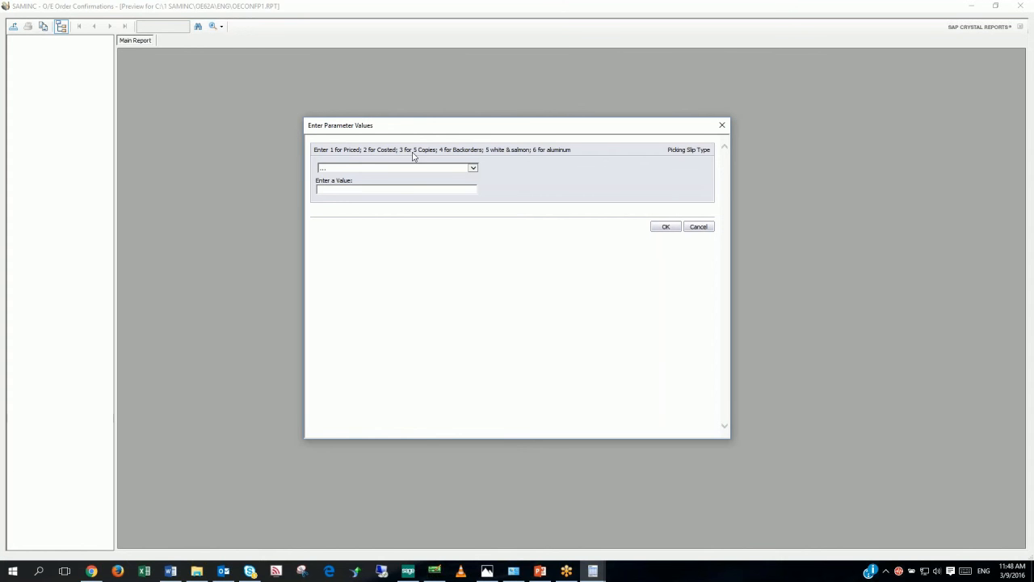
click(349, 189)
click(664, 227)
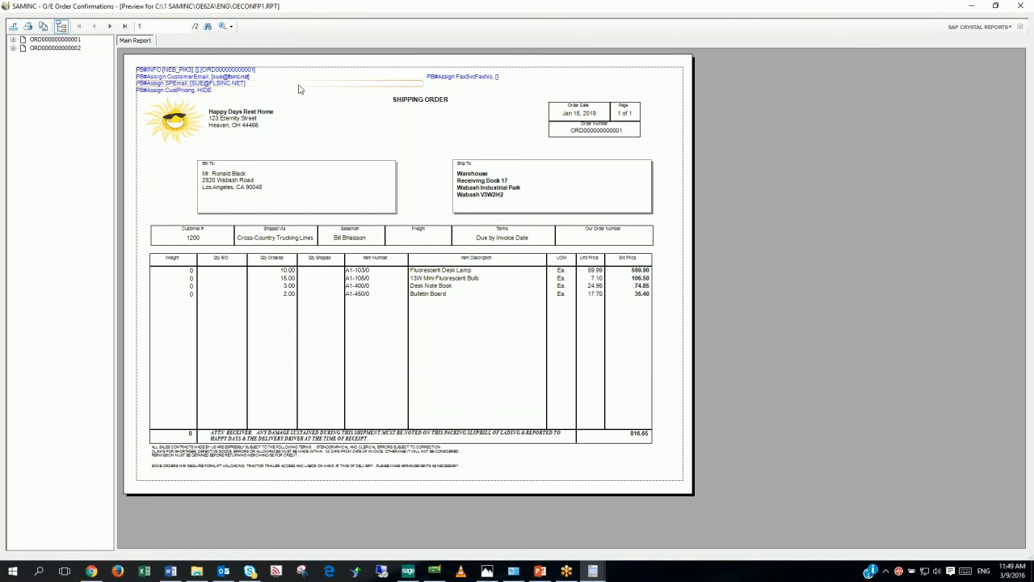
View the second shipping order, print the report, and bring up PrintBoss's printing windows
click(109, 26)
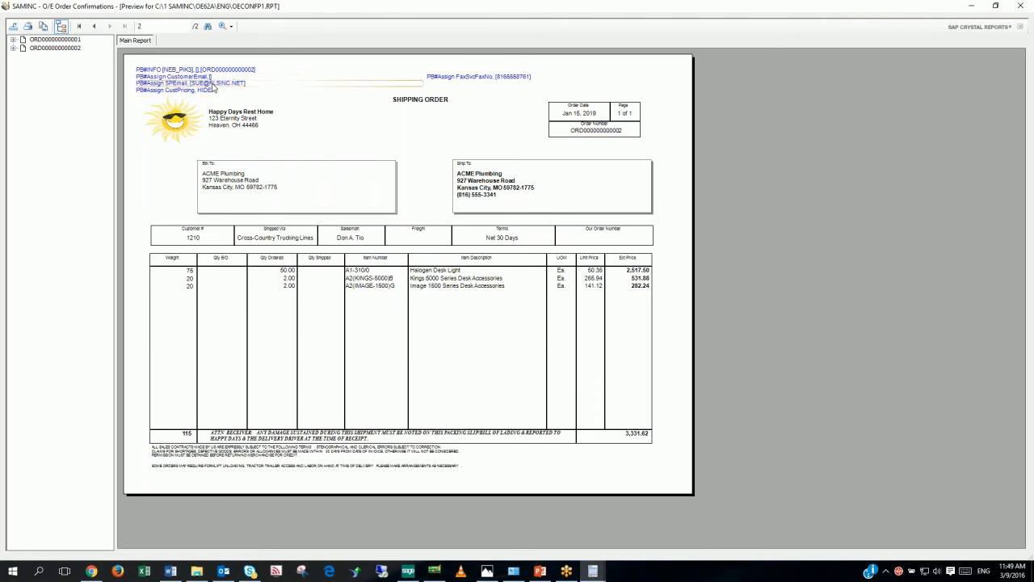
click(29, 27)
click(140, 218)
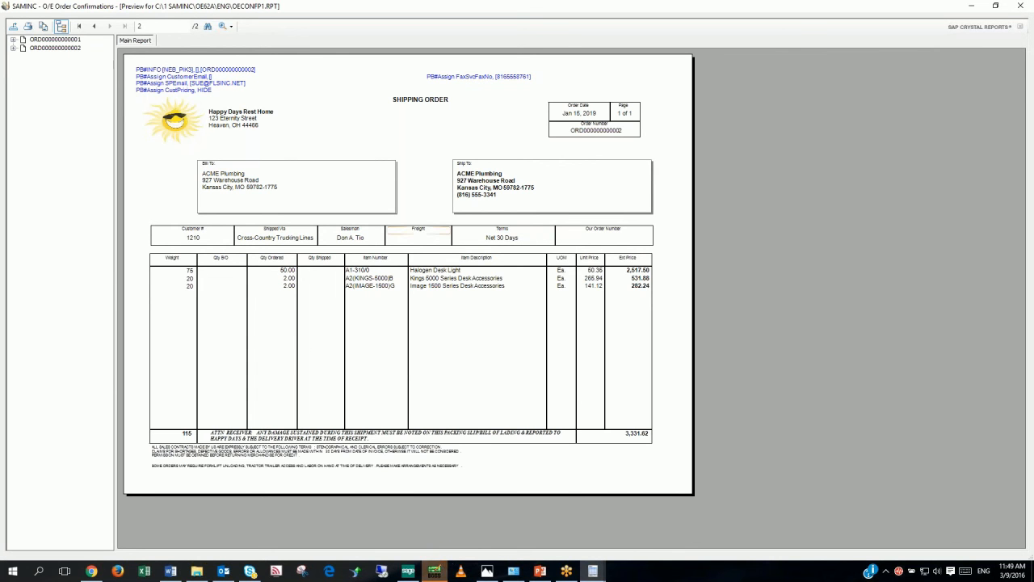
click(435, 570)
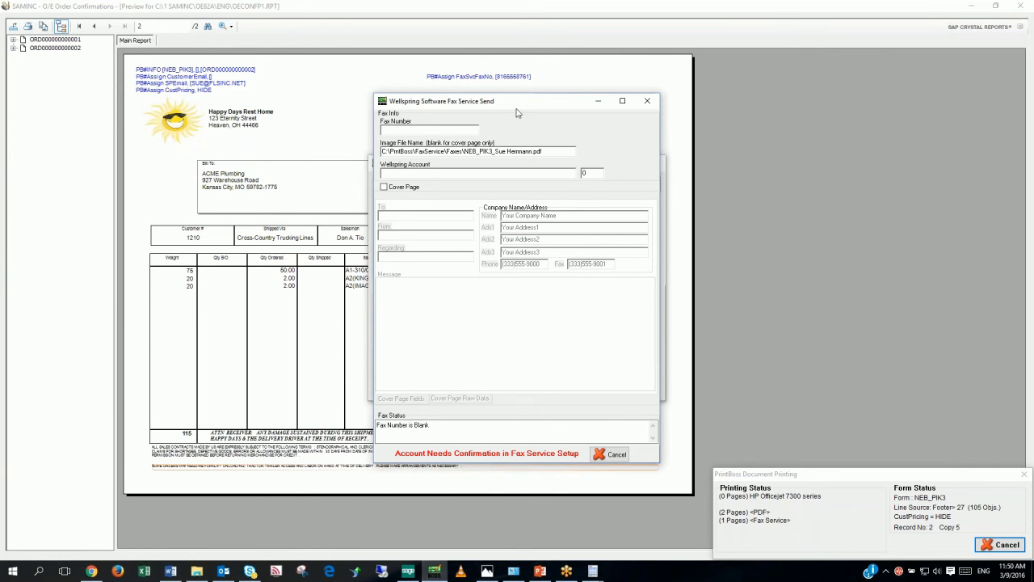
Move the Wellspring fax service window aside, cancel the fax, and close the order confirmations preview
drag(468, 103, 761, 96)
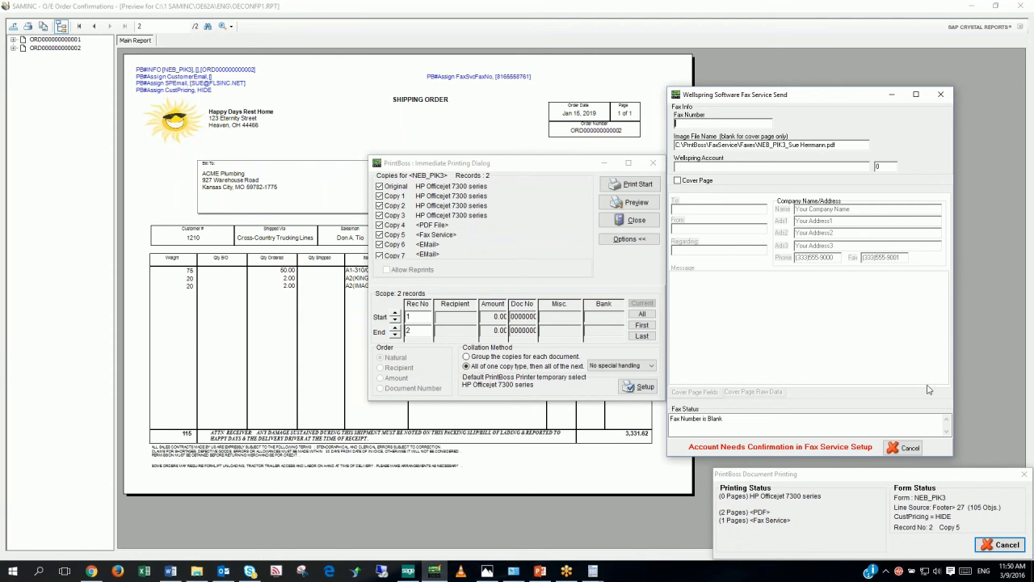
click(911, 448)
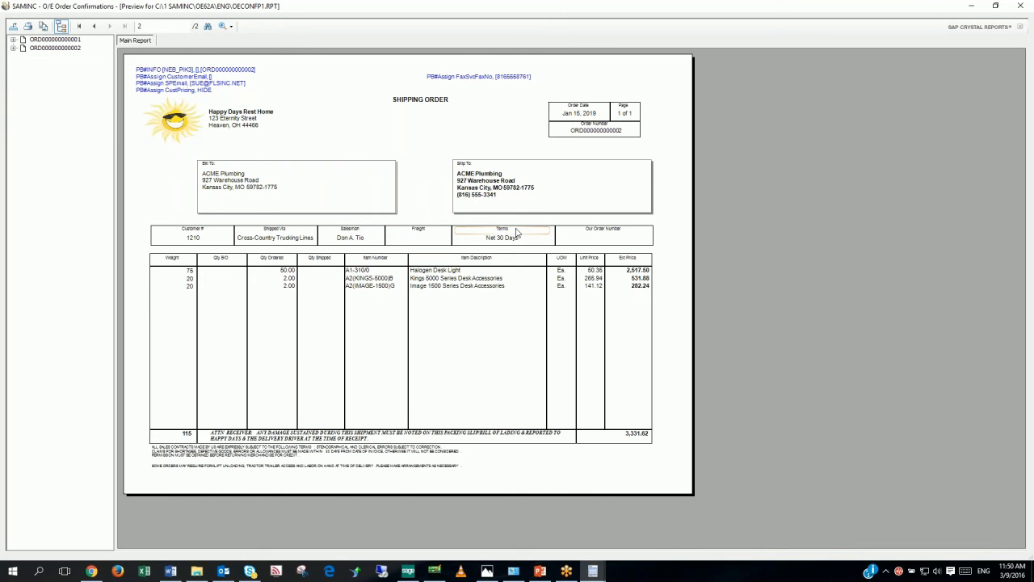
click(1020, 6)
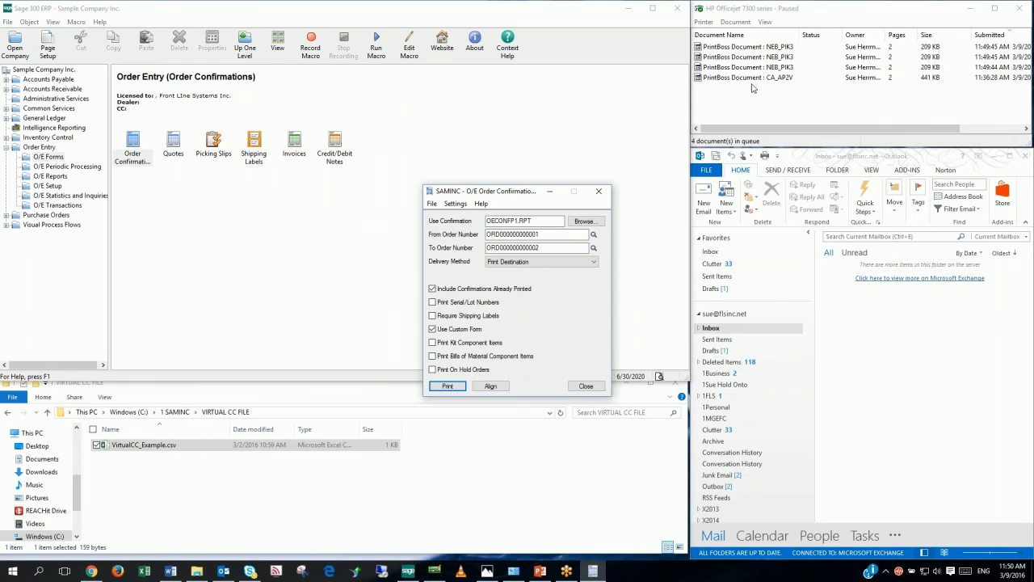
Cancel the CA_AP2V document in the HP Officejet 7300 print queue
click(777, 78)
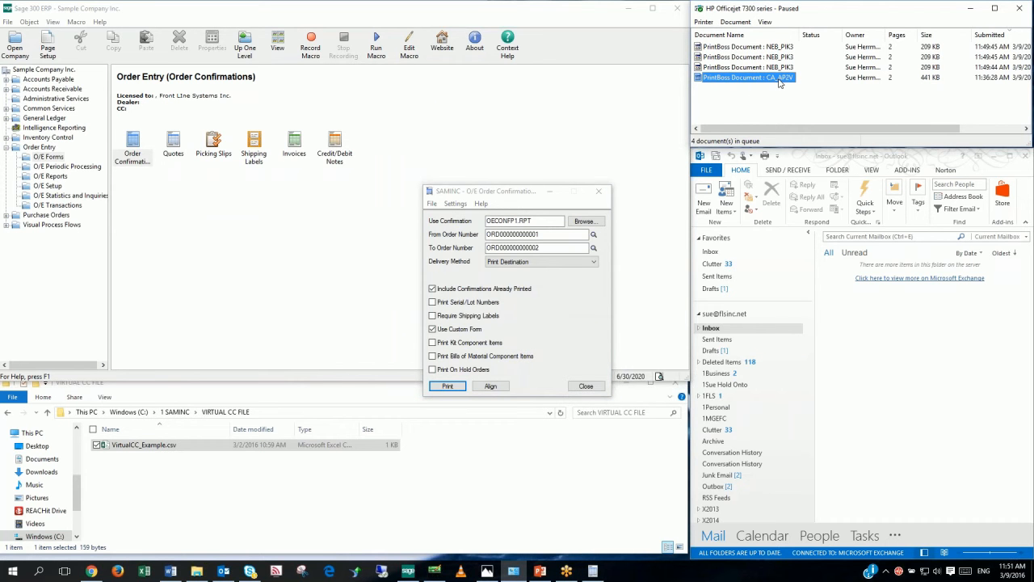
key(Delete)
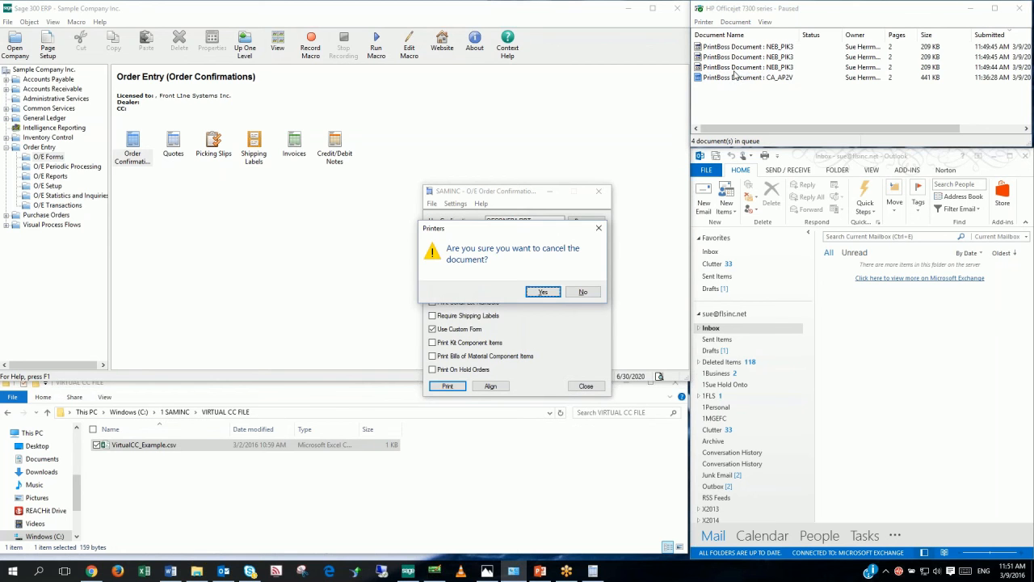
click(543, 291)
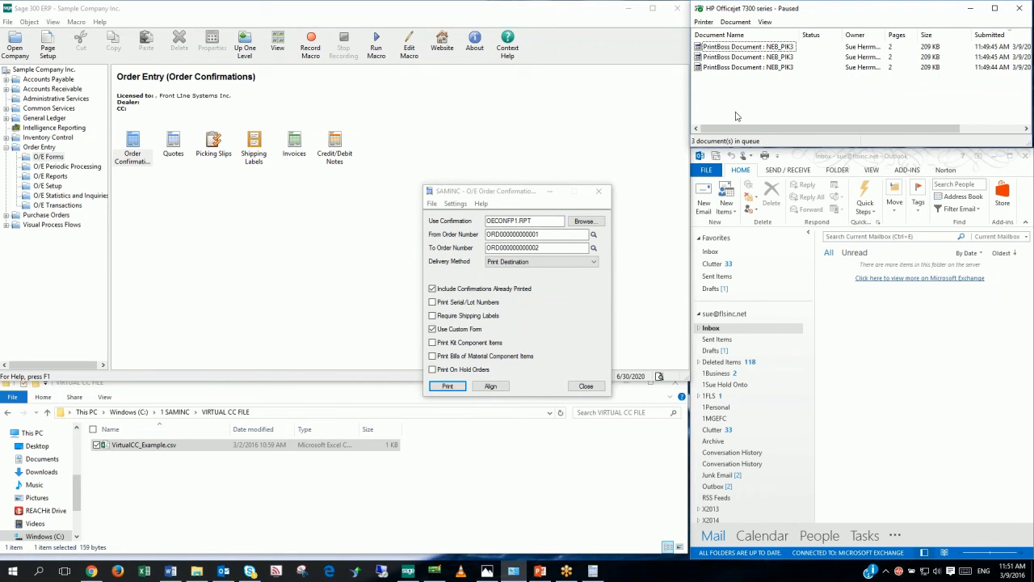
Go through the NEB_PIK3 documents in the HP Officejet print queue and switch to PrintBoss
click(728, 49)
click(730, 58)
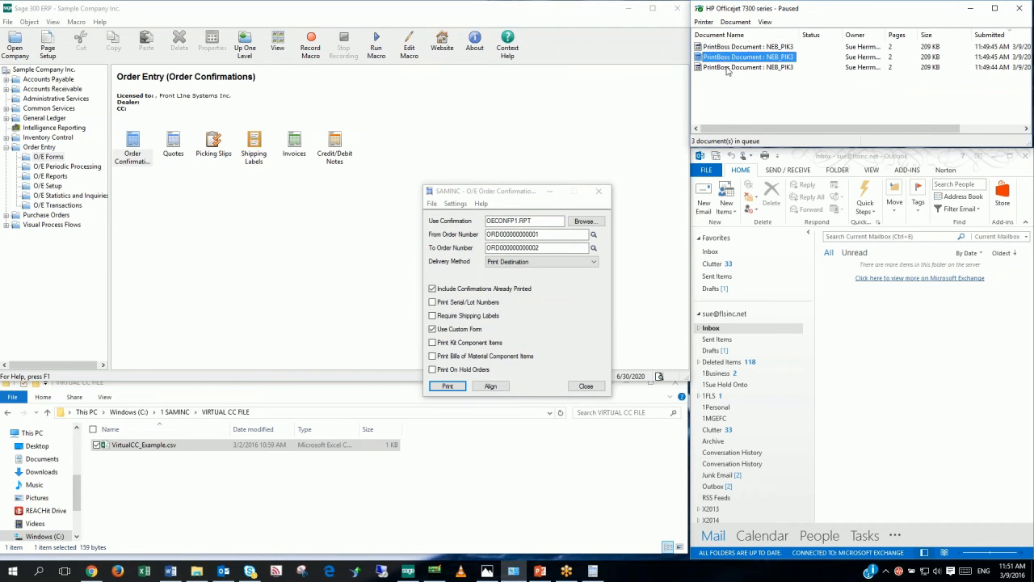
click(730, 68)
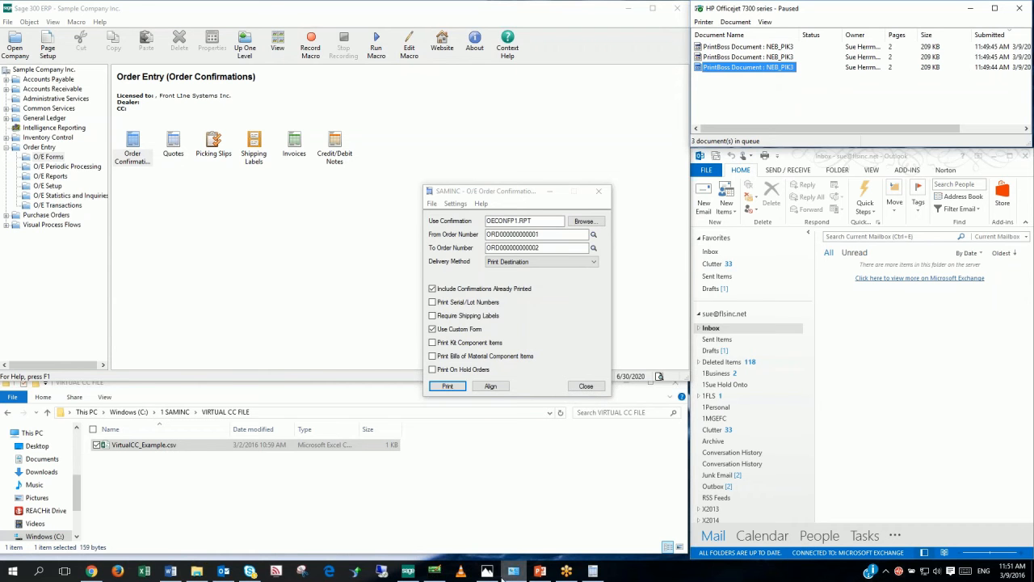
click(434, 571)
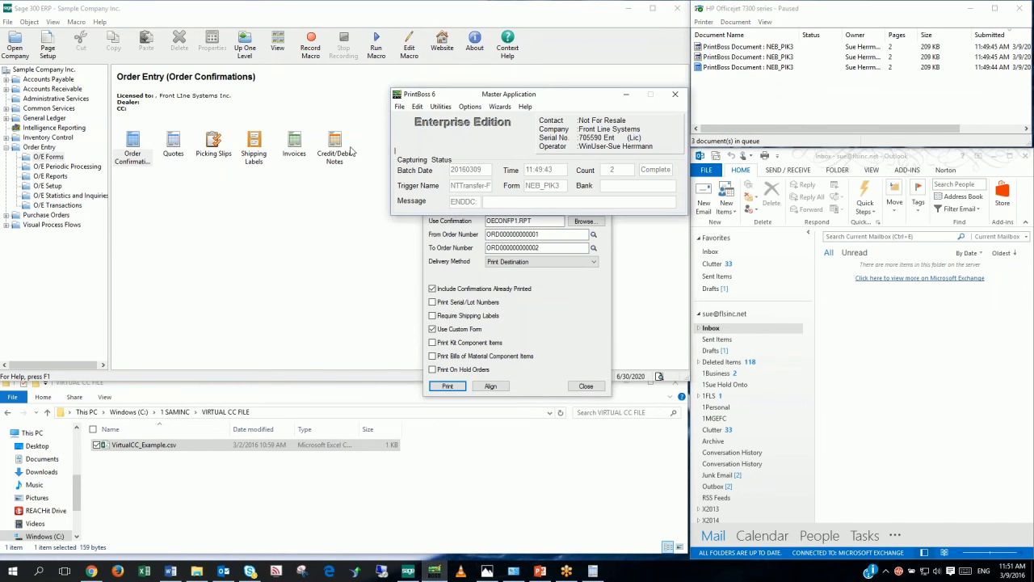
Browse the NEB_PIK3 document work file in PrintBoss and view its first shipping order
click(399, 106)
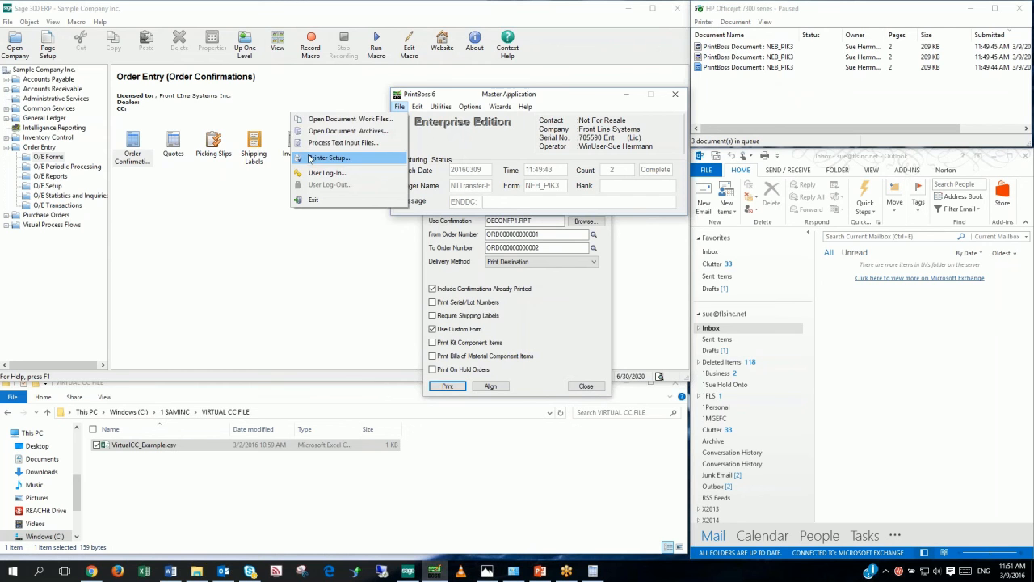
click(314, 122)
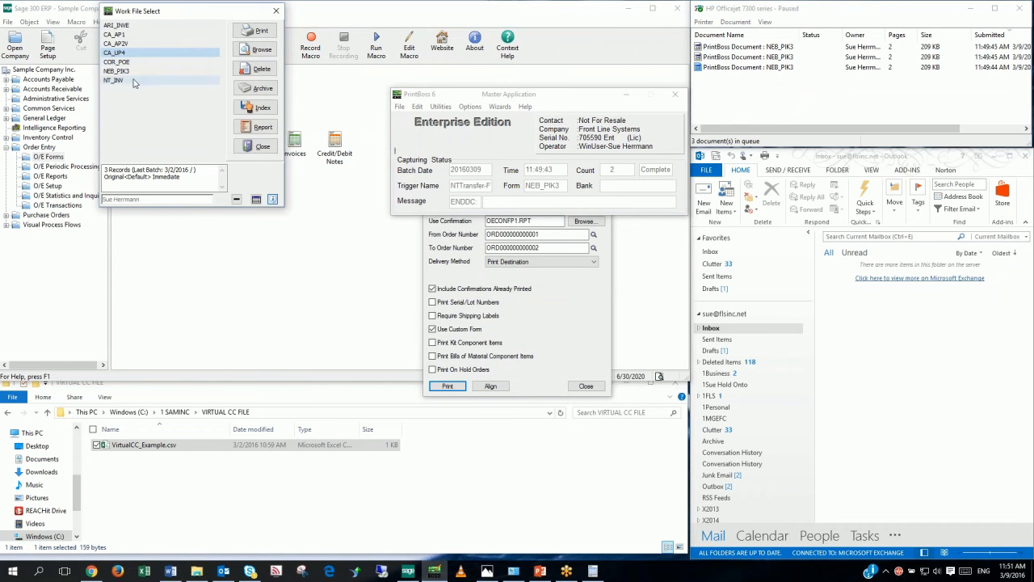
click(121, 71)
click(260, 49)
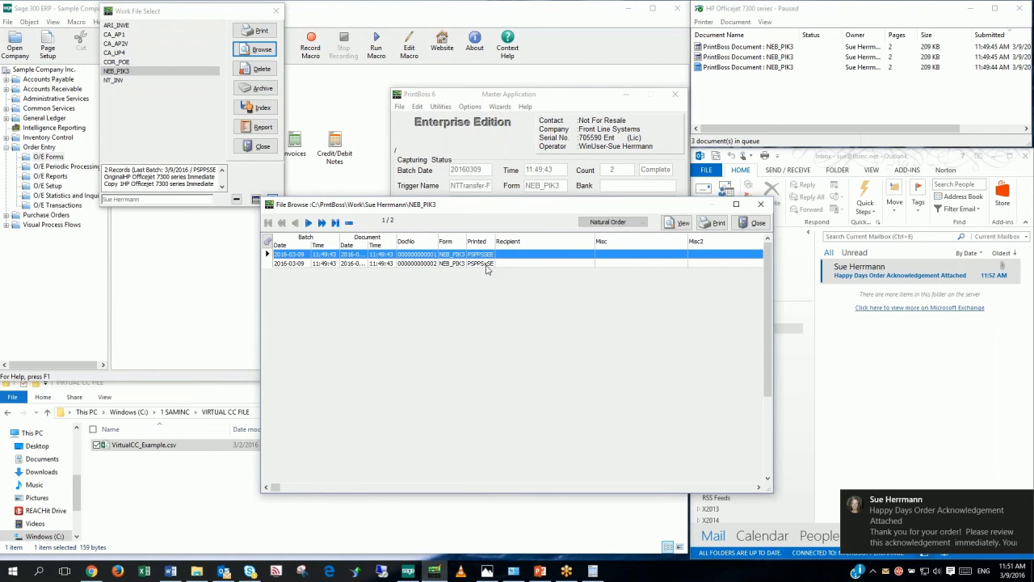
click(681, 223)
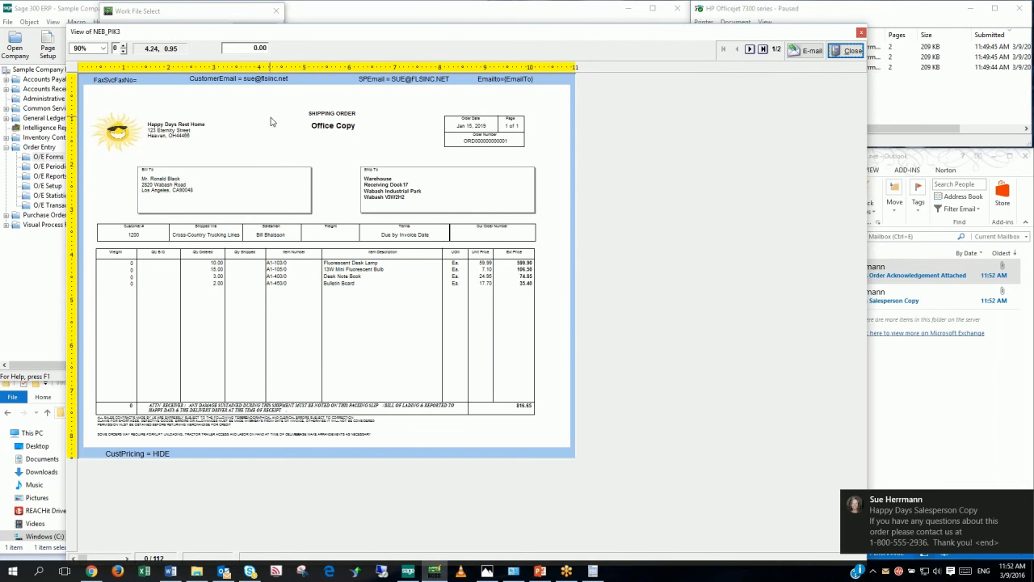
Go through the form copies of the first shipping order, from the Salesperson Copy round to the Office Copy
click(123, 49)
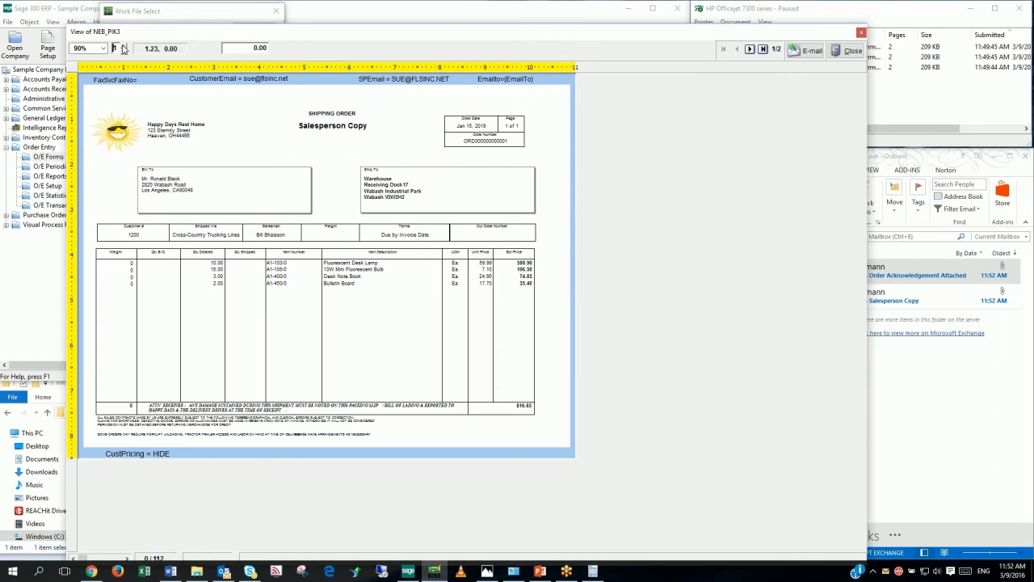
click(122, 49)
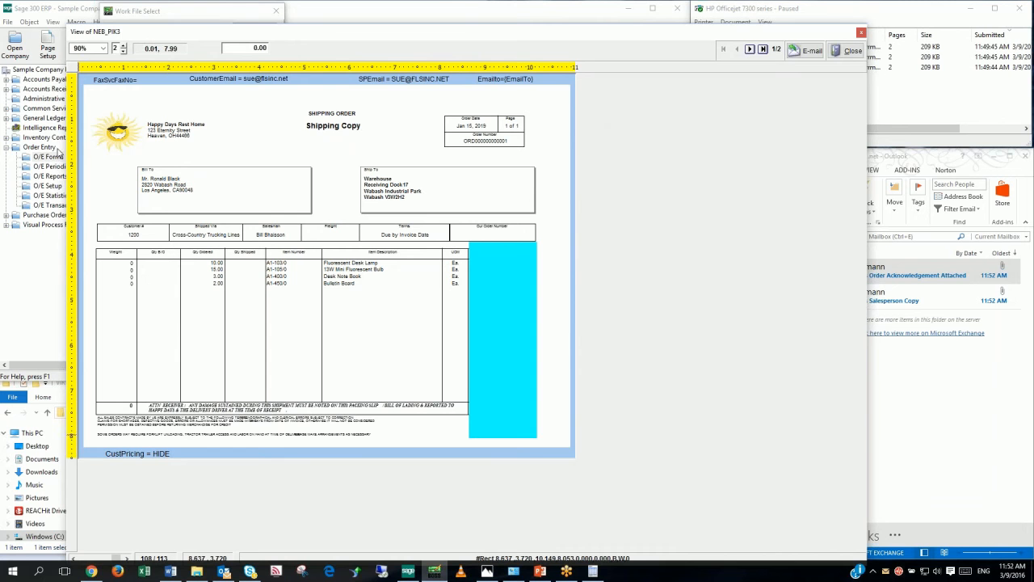
click(122, 45)
click(123, 46)
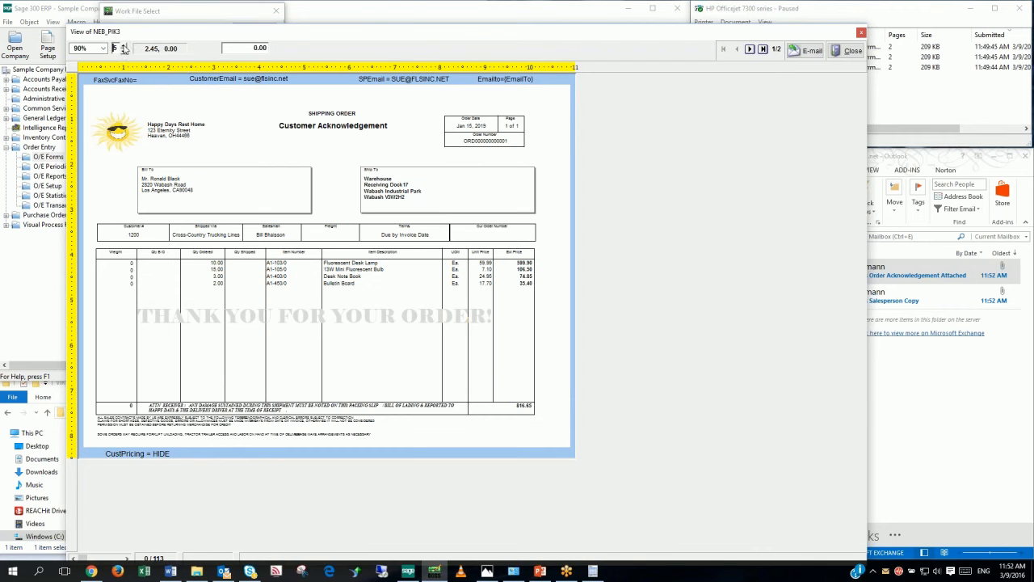
click(123, 46)
click(123, 46)
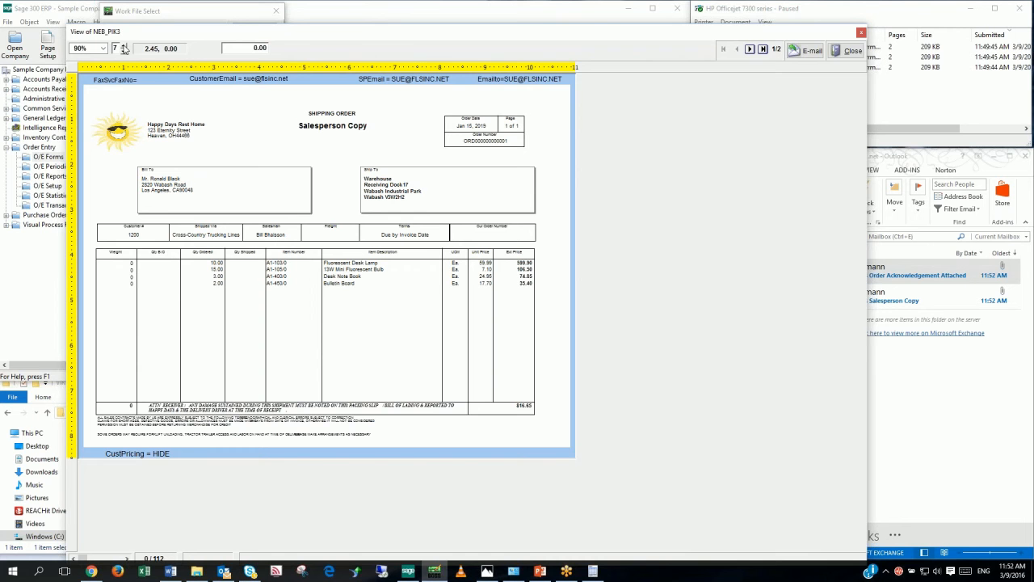
click(123, 46)
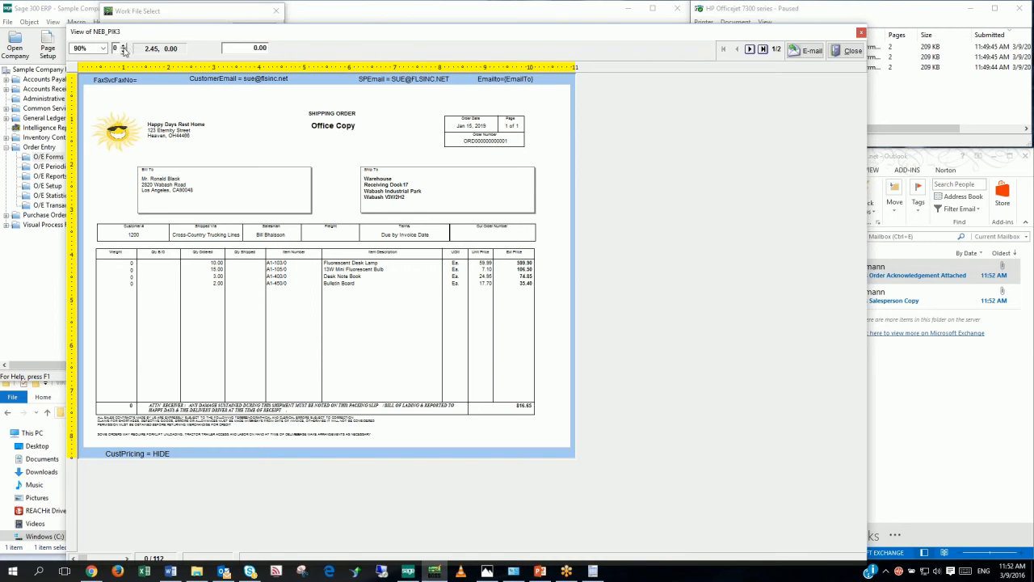
Go through the second shipping order's form copies, and close the document view and the work file windows
click(749, 49)
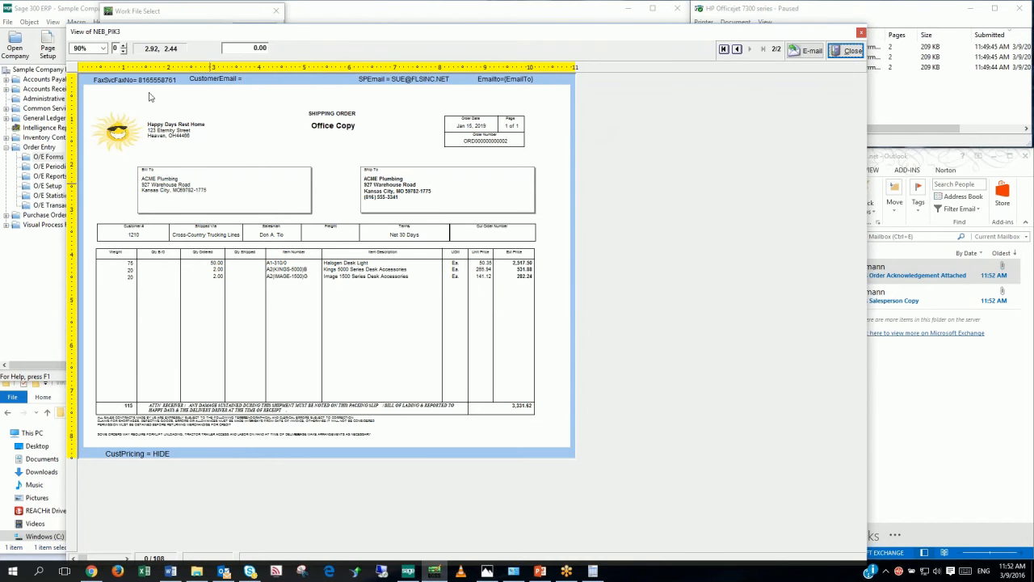
click(124, 46)
click(124, 46)
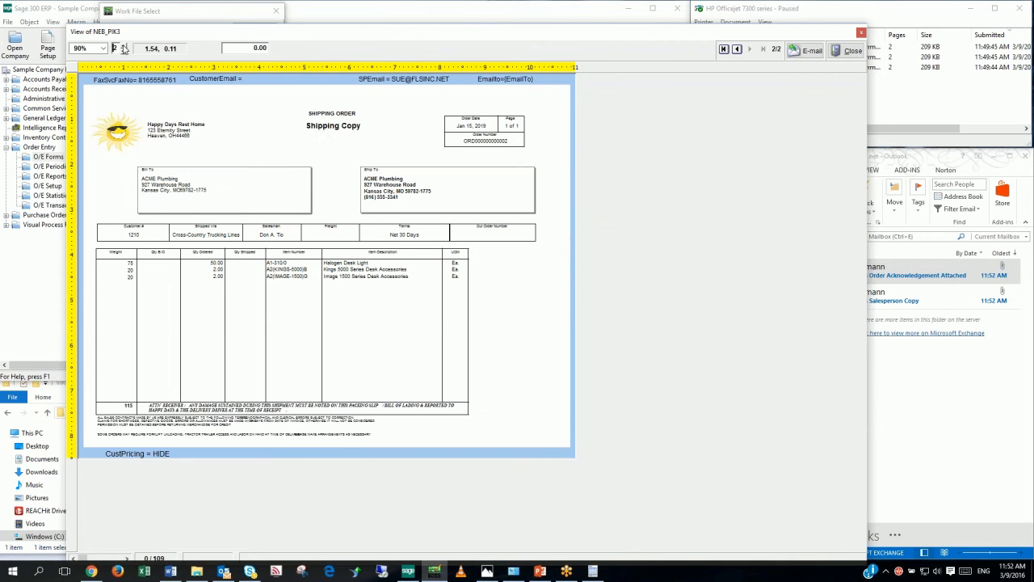
click(124, 46)
click(124, 46)
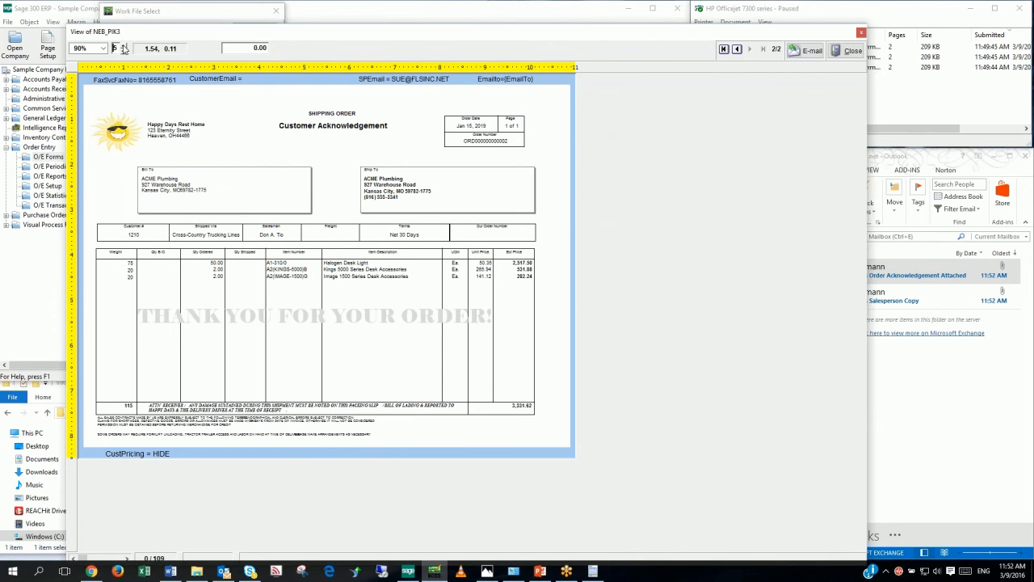
click(124, 46)
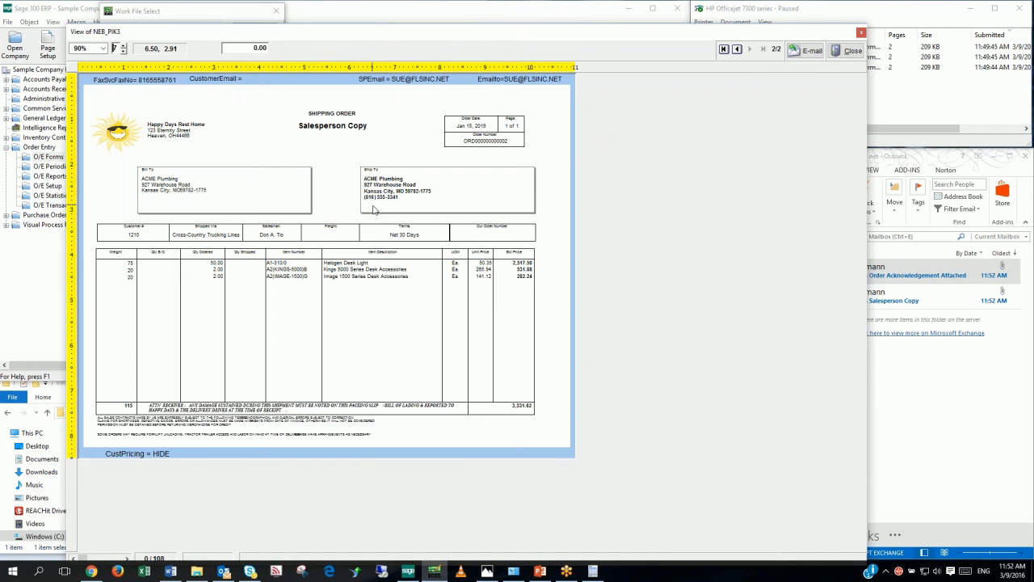
click(832, 50)
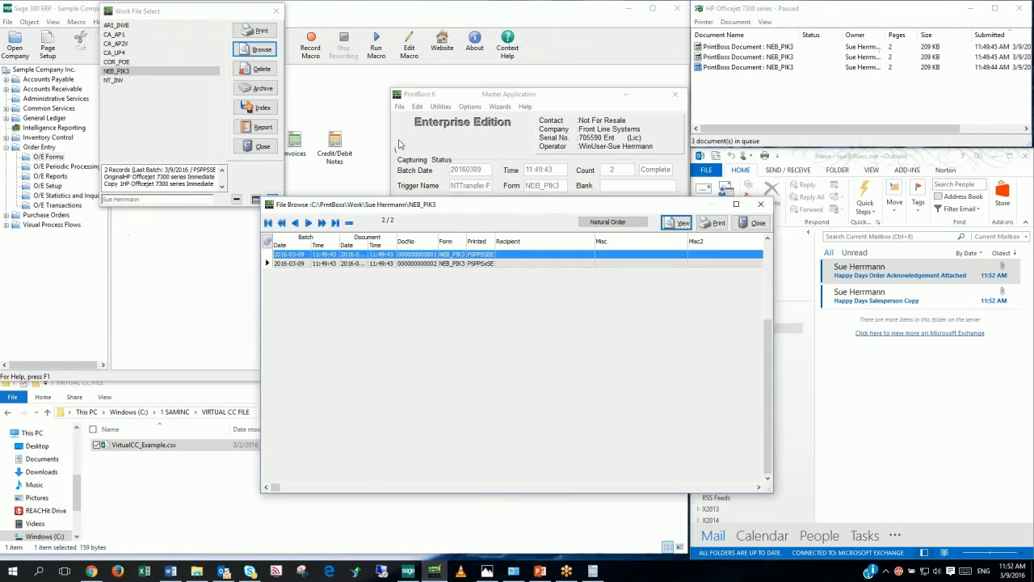
click(757, 223)
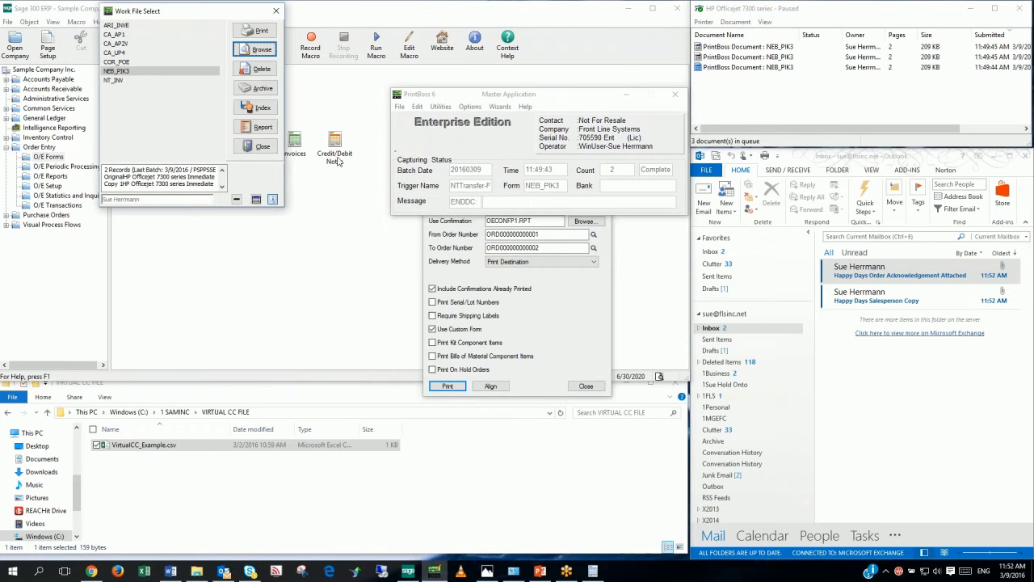
click(251, 144)
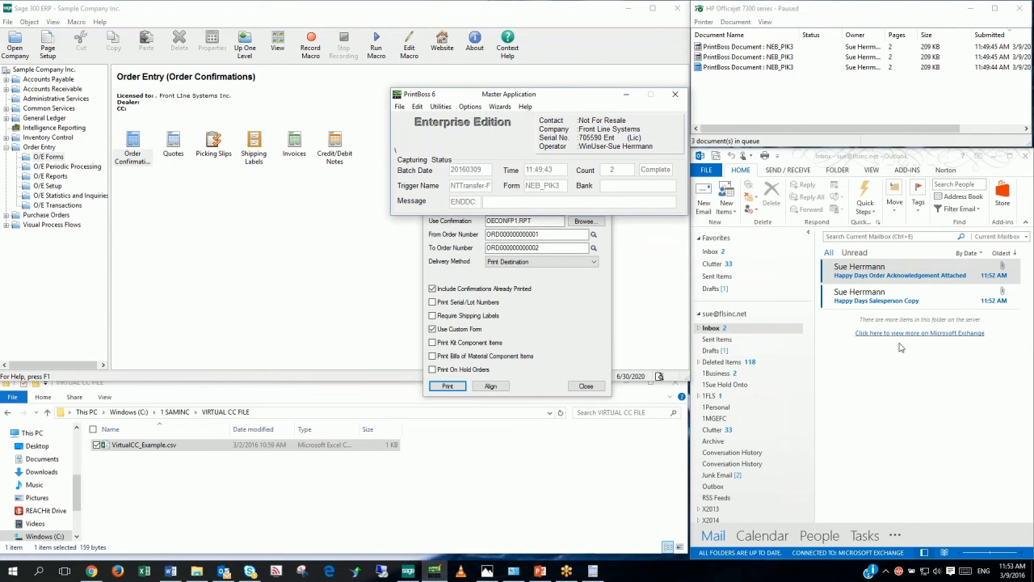
Read the Happy Days Order Acknowledgement Attached email in Outlook, view its PDF attachment, and close both
click(882, 279)
double_click(900, 271)
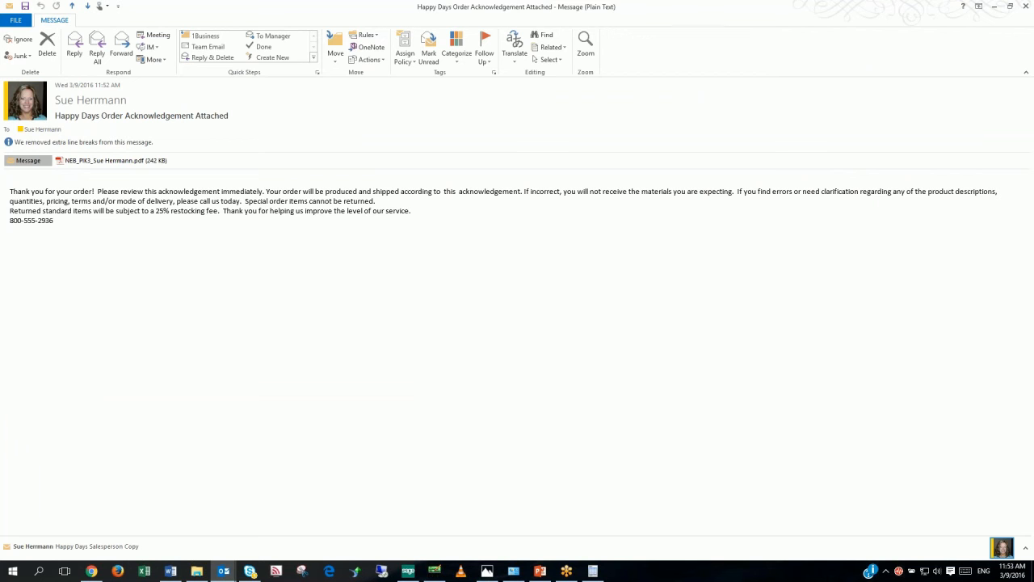
double_click(115, 161)
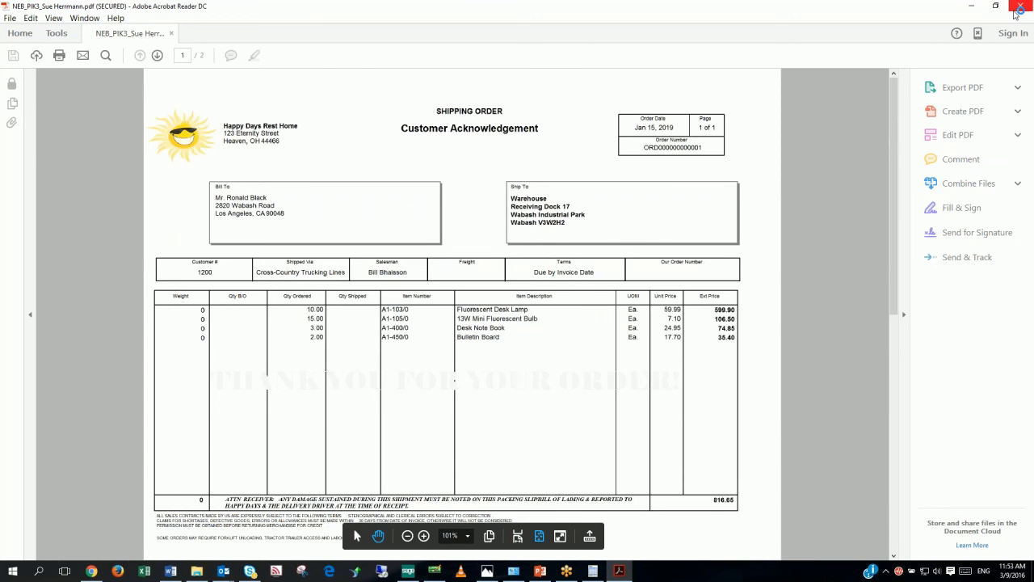
click(1019, 7)
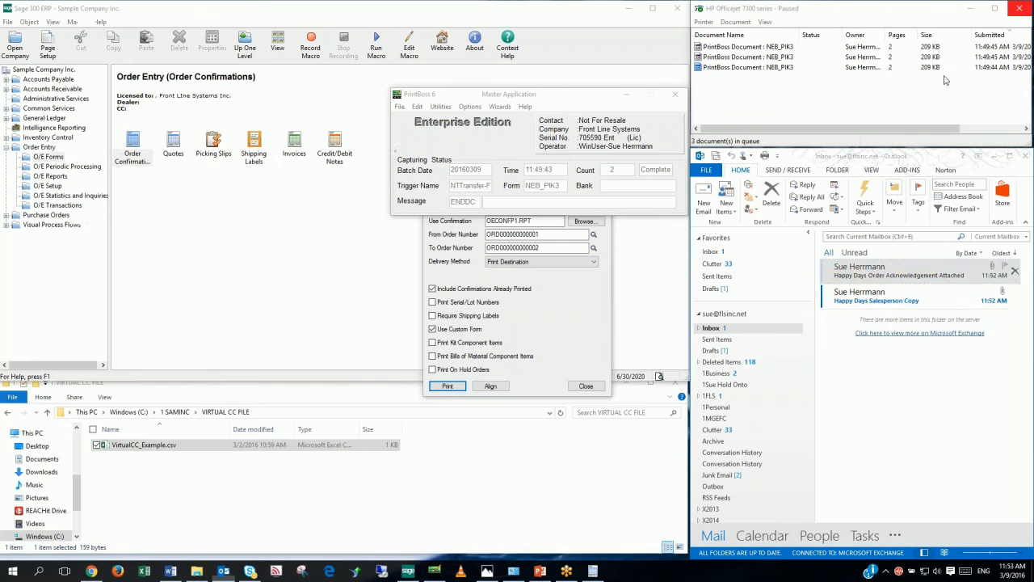
click(1024, 7)
Read the Happy Days Salesperson Copy email, view its PDF attachment, and close both
click(886, 300)
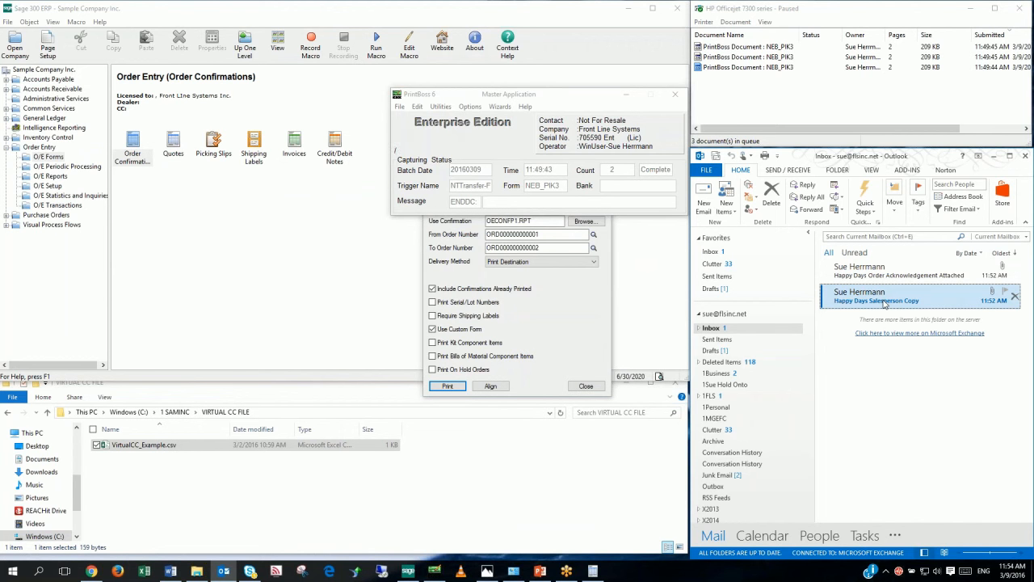
double_click(884, 303)
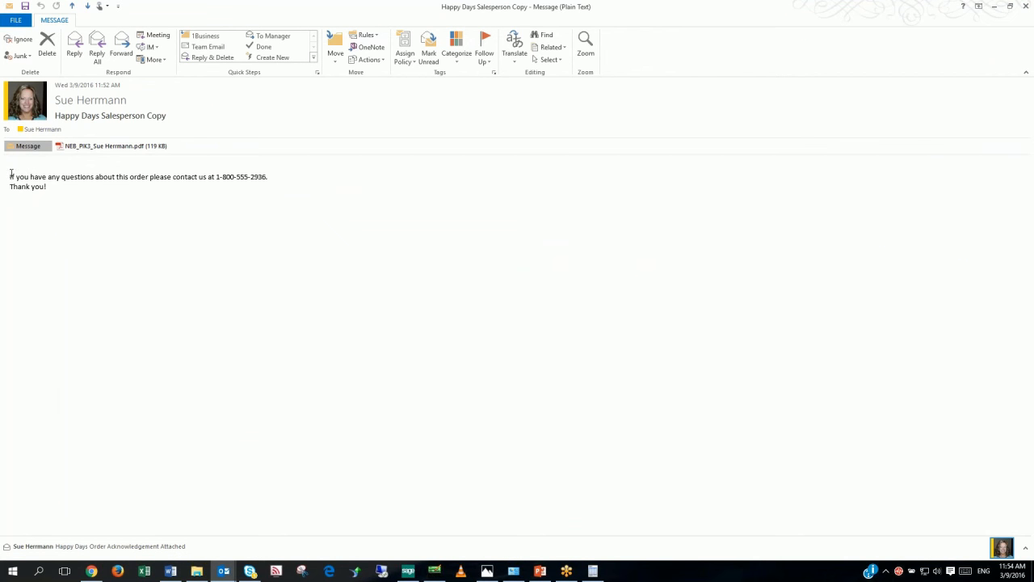
click(84, 150)
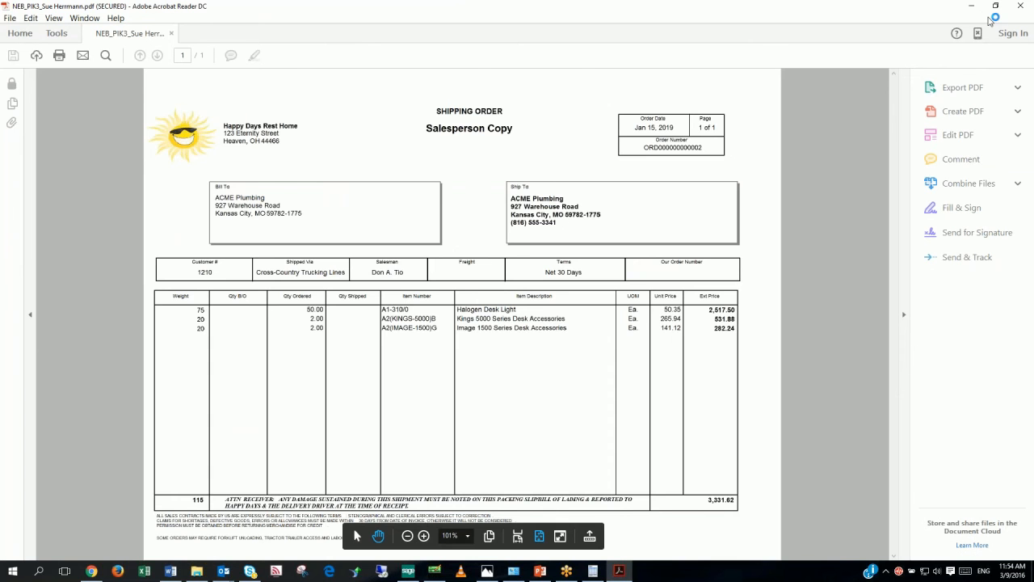
click(1017, 6)
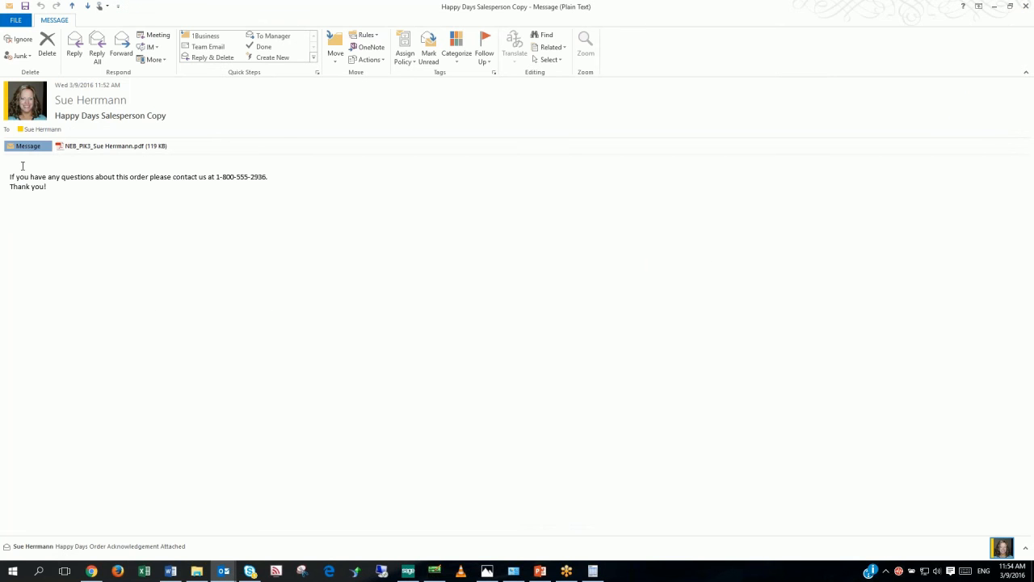
drag(12, 170, 202, 249)
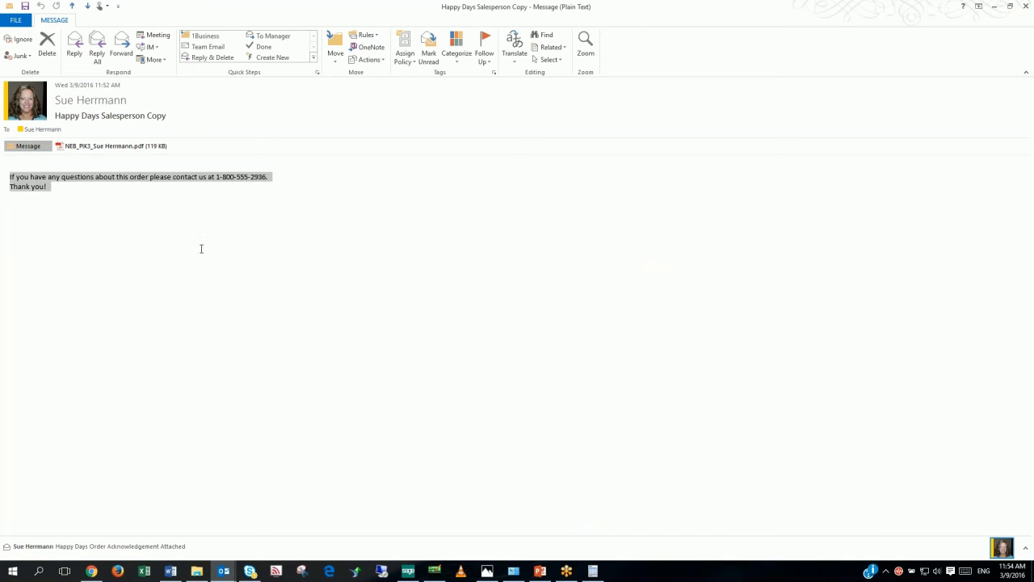
click(146, 198)
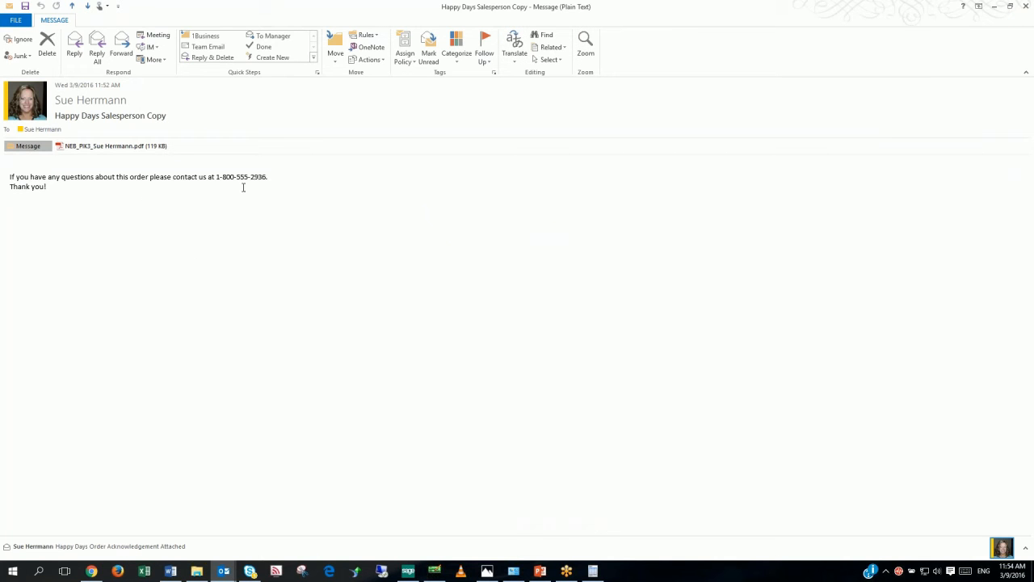
click(1025, 6)
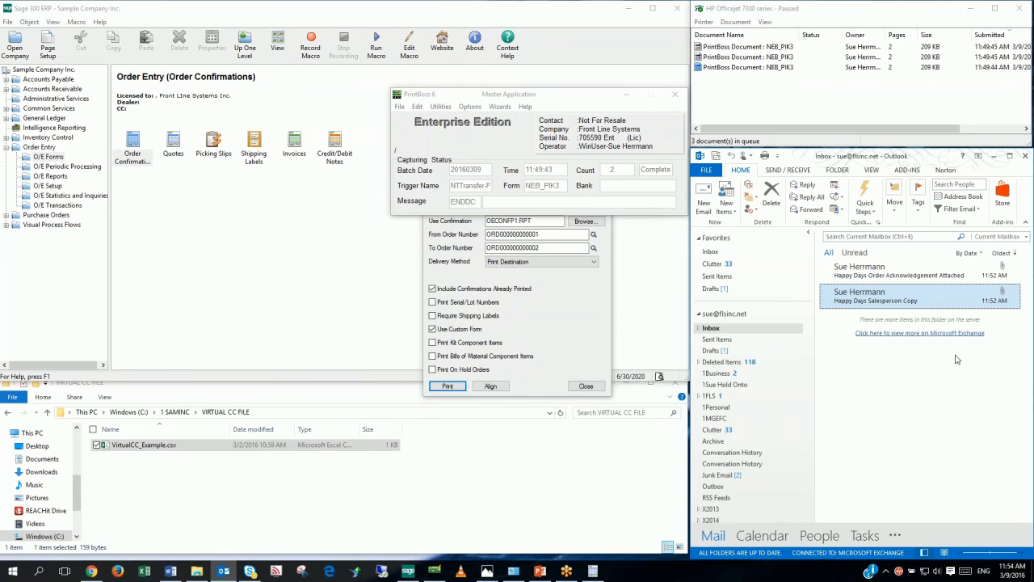
Close the order confirmations dialog in Sage 300, preview the O/E invoice, and examine its PrintBoss command lines
click(585, 386)
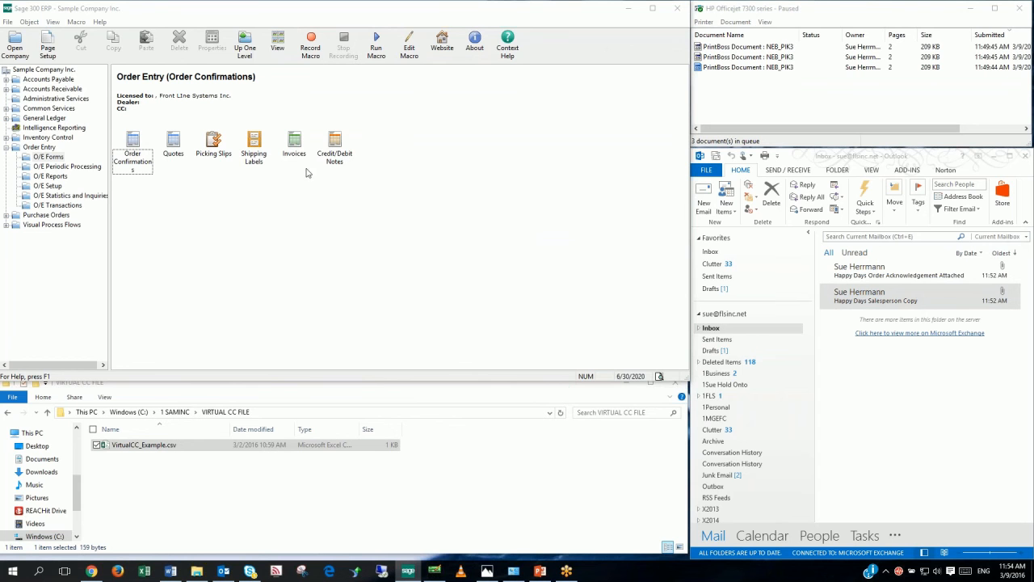
double_click(296, 145)
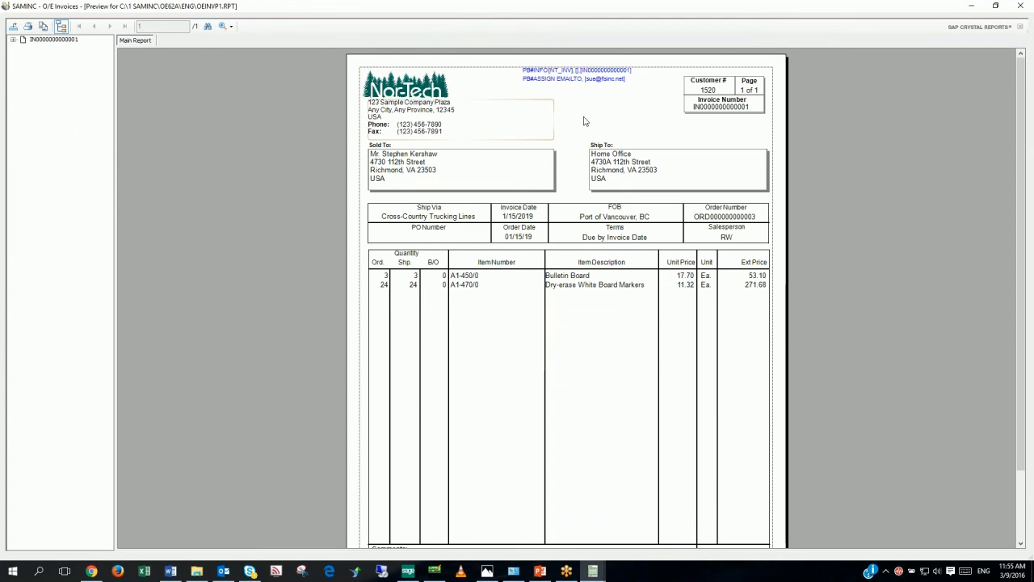
click(596, 72)
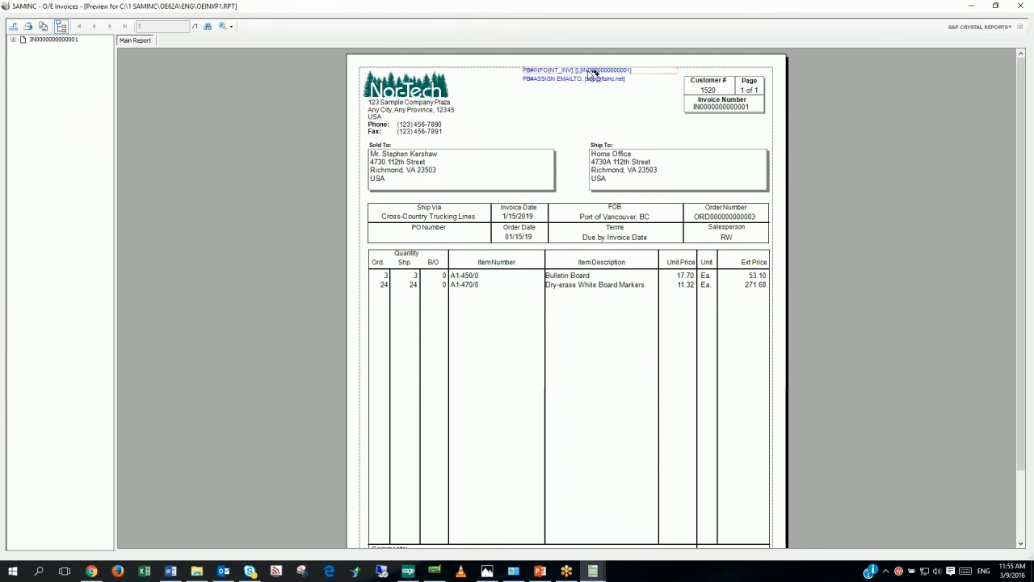
click(590, 79)
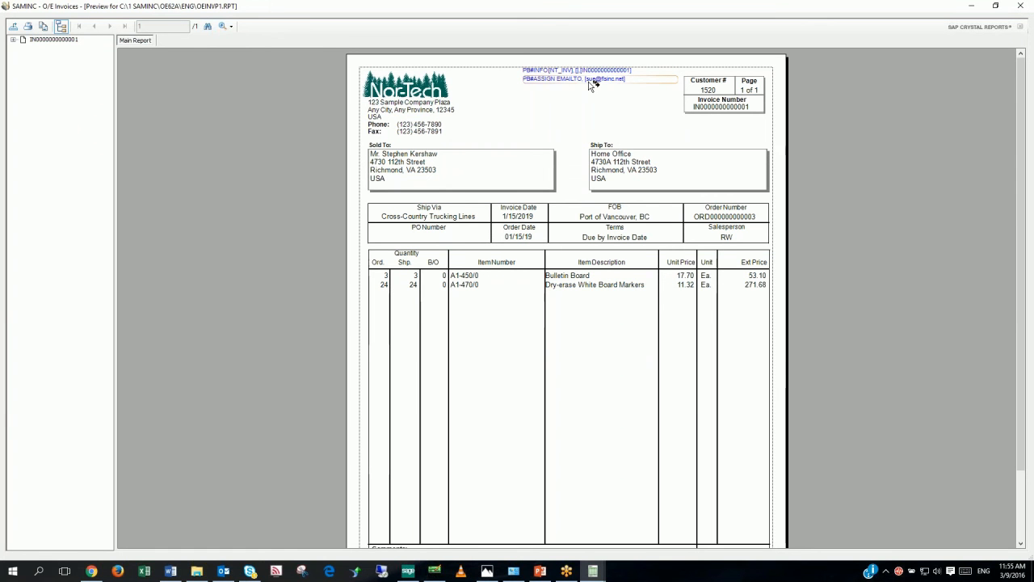
click(566, 140)
Print all pages of the invoice to the PrintBoss 50 printer and close the preview
click(27, 26)
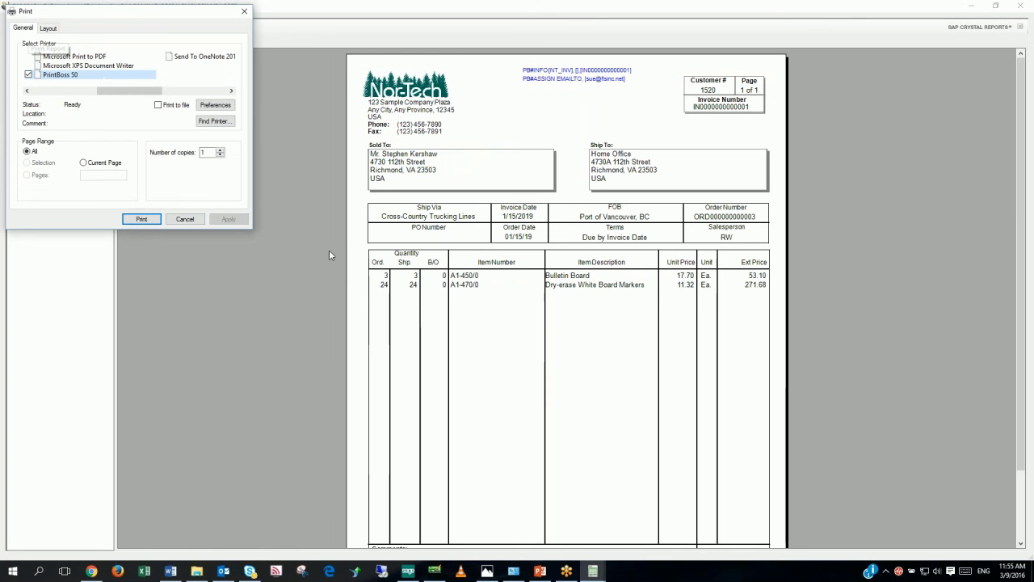
click(139, 219)
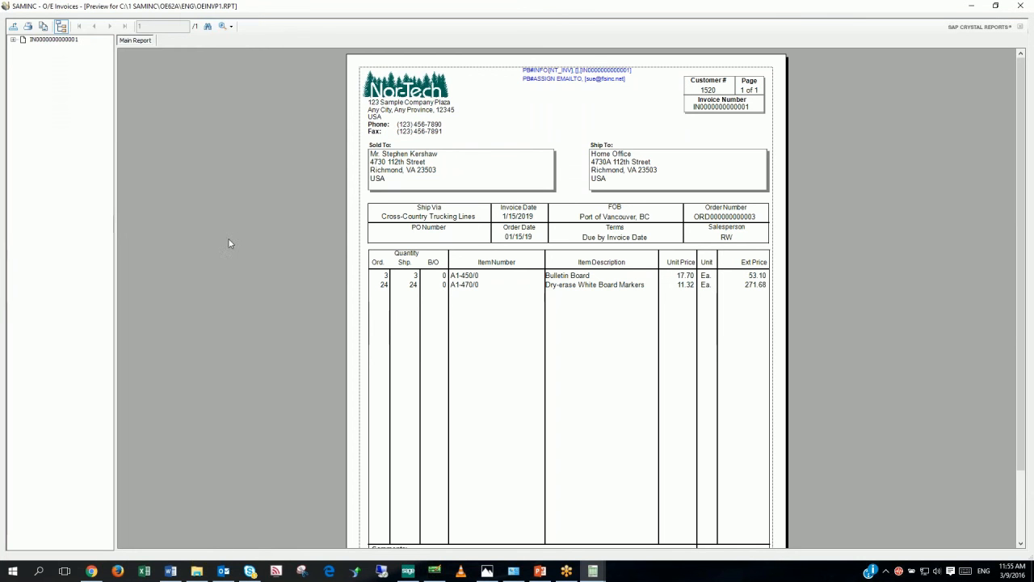
click(1021, 5)
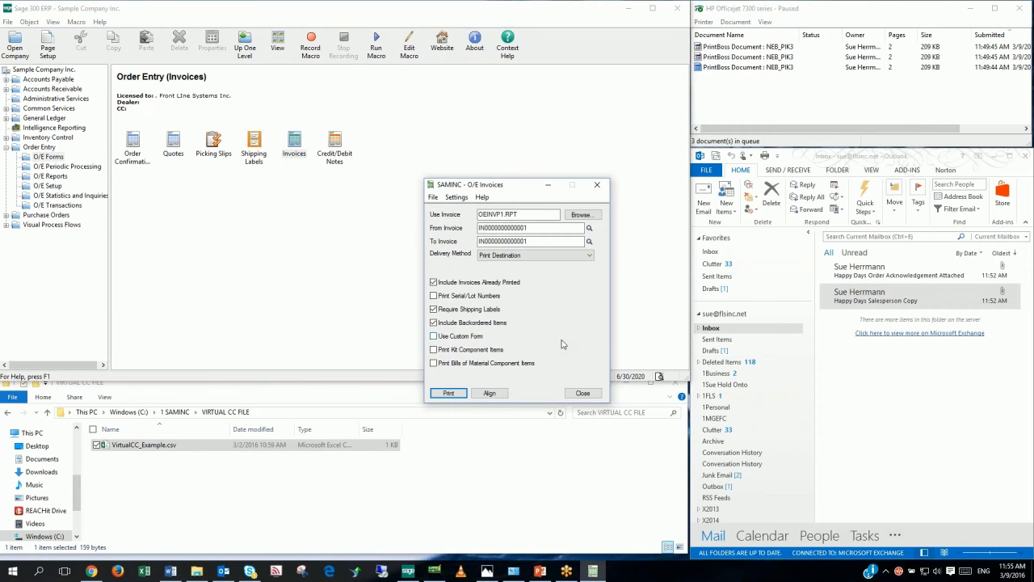
Switch to PrintBoss, browse the NT_INV work file's records to check the processed invoice, and close the work file windows
click(433, 571)
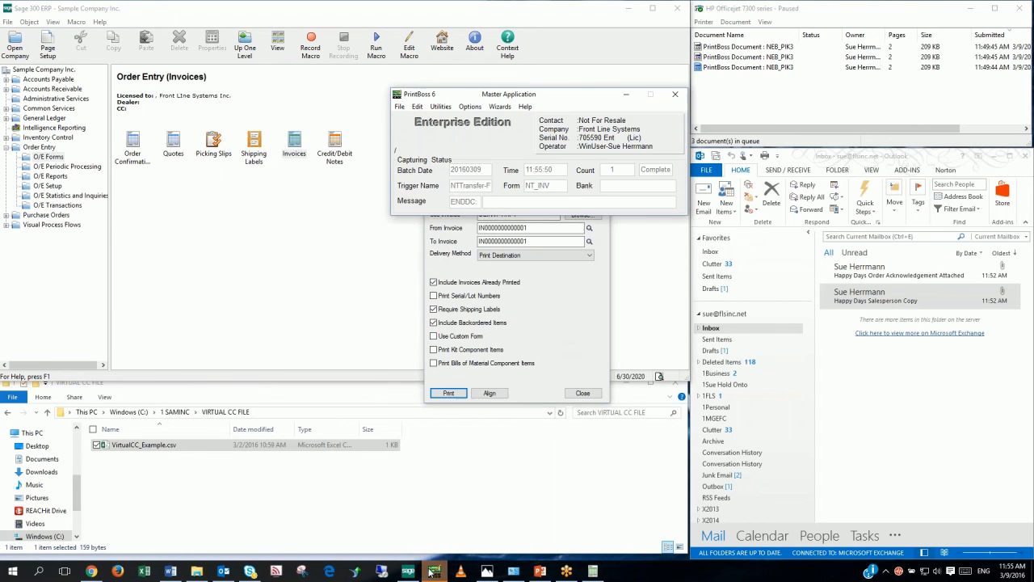
click(399, 107)
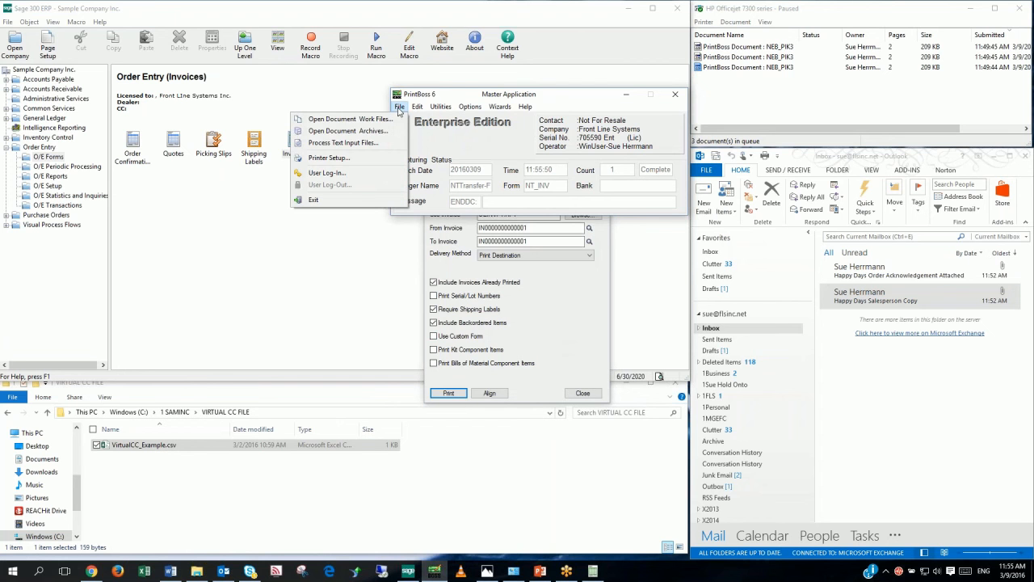
click(323, 120)
click(114, 82)
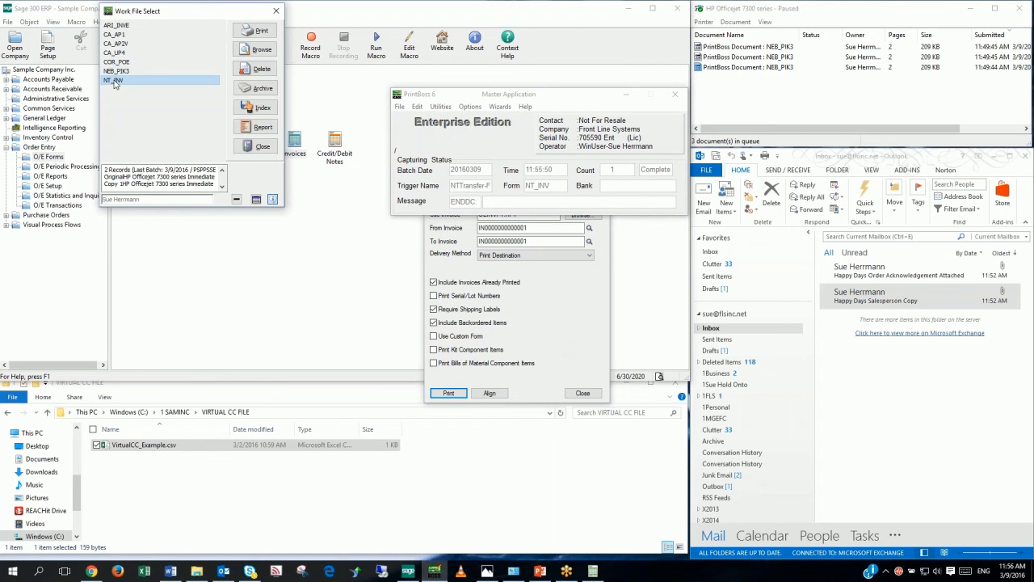
click(261, 49)
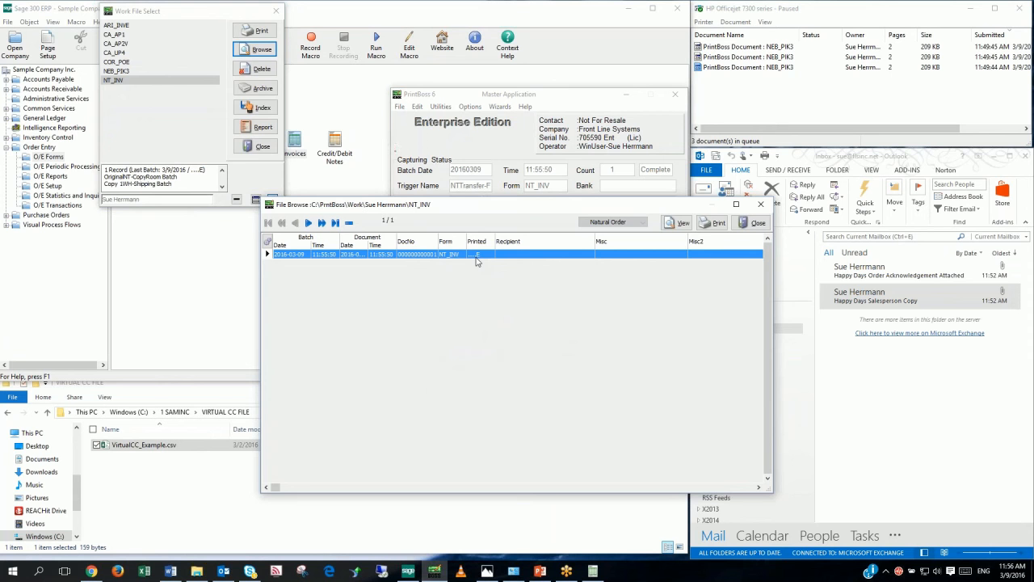
click(754, 224)
click(259, 146)
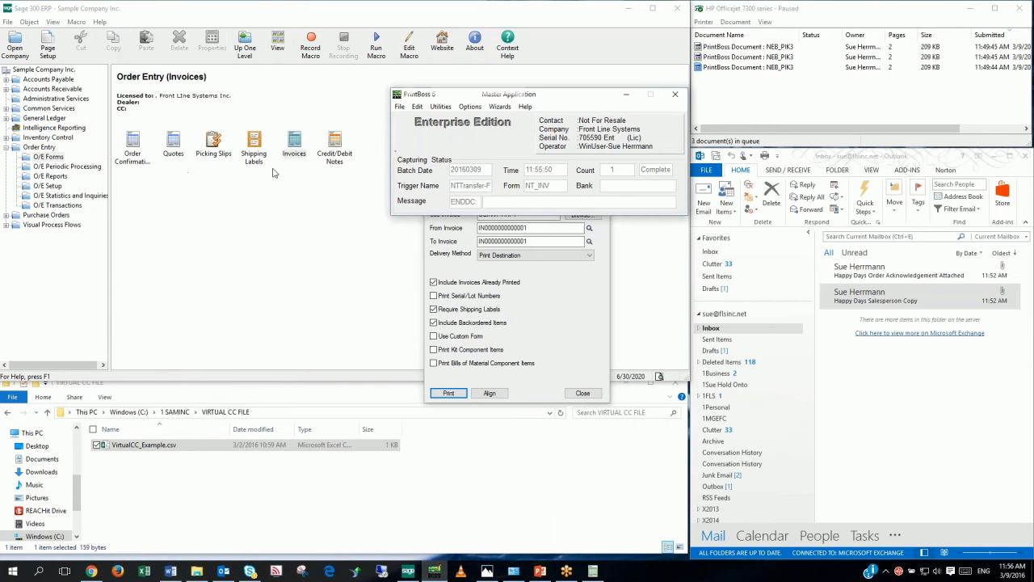
Switch to Outlook, send and receive mail, and open the new Accounting Document Attached email
click(914, 376)
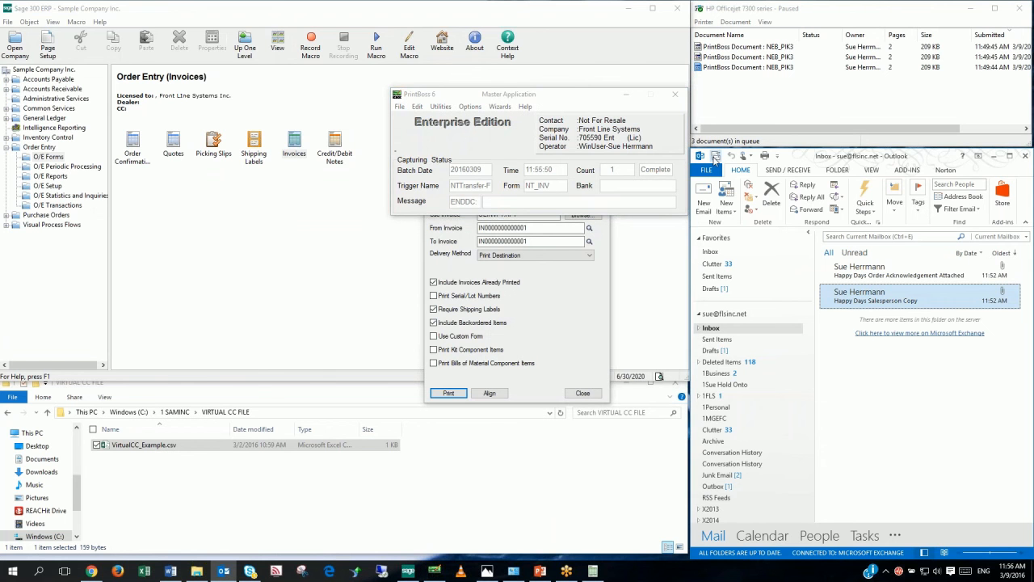
click(715, 158)
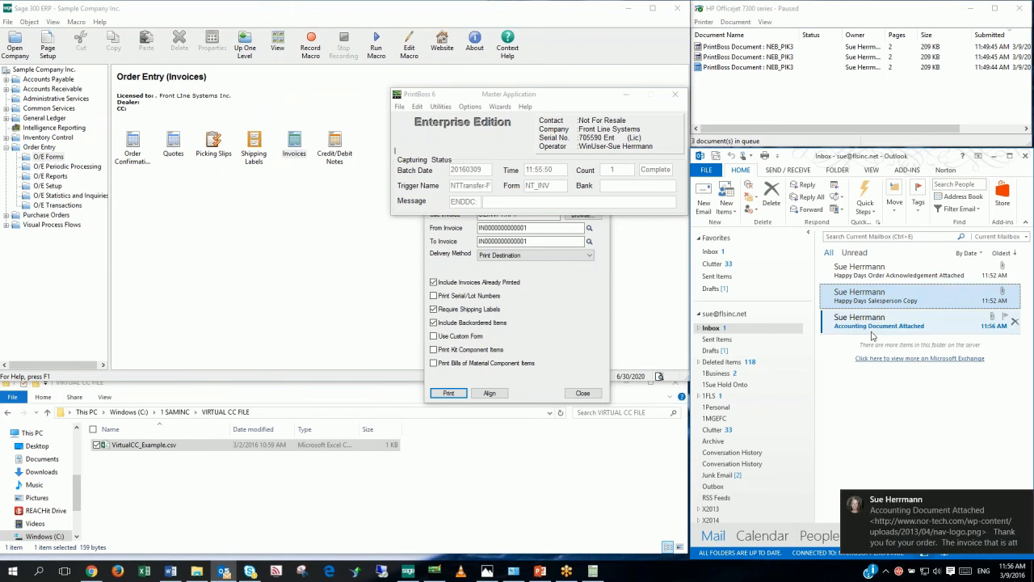
click(872, 327)
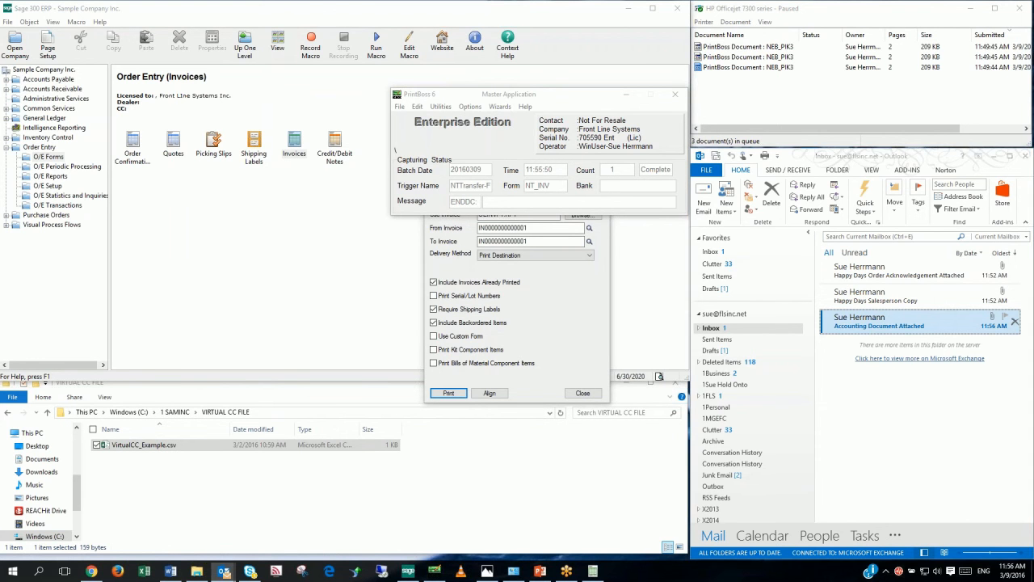
double_click(870, 323)
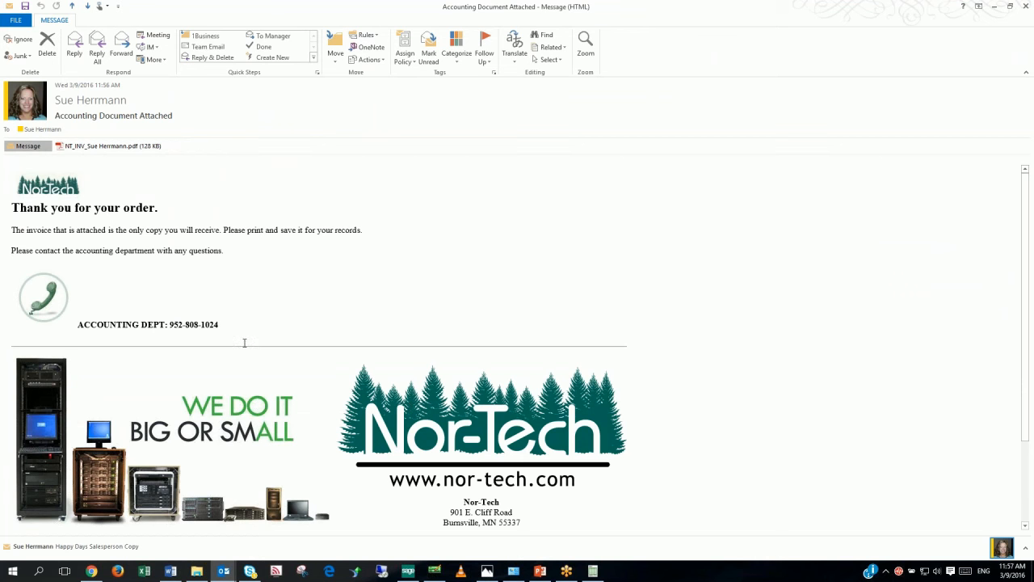
Review the email's accounting contact line and website links, view the linked Nor-Tech site, and close the site and the email
drag(221, 324, 90, 331)
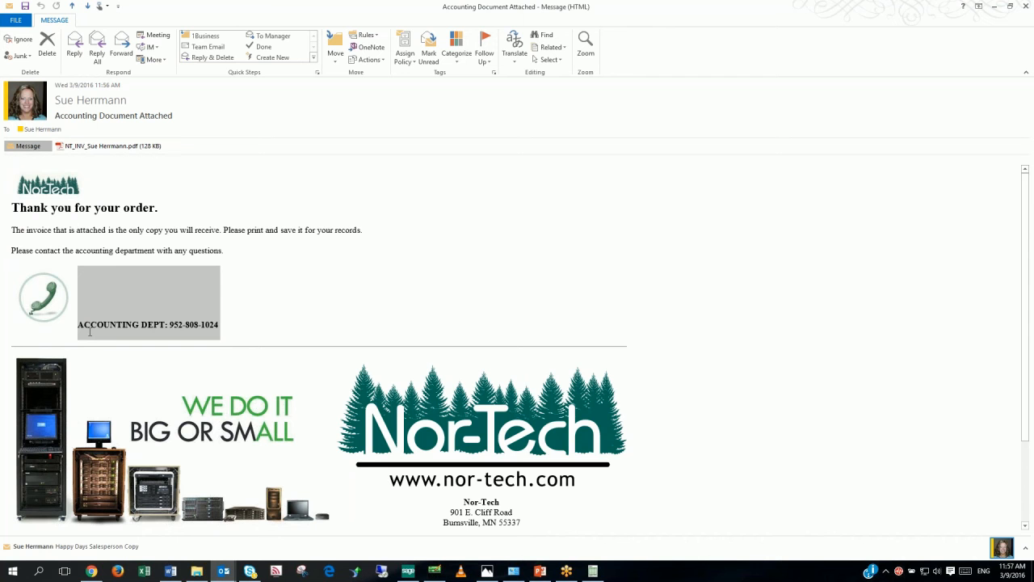
click(256, 309)
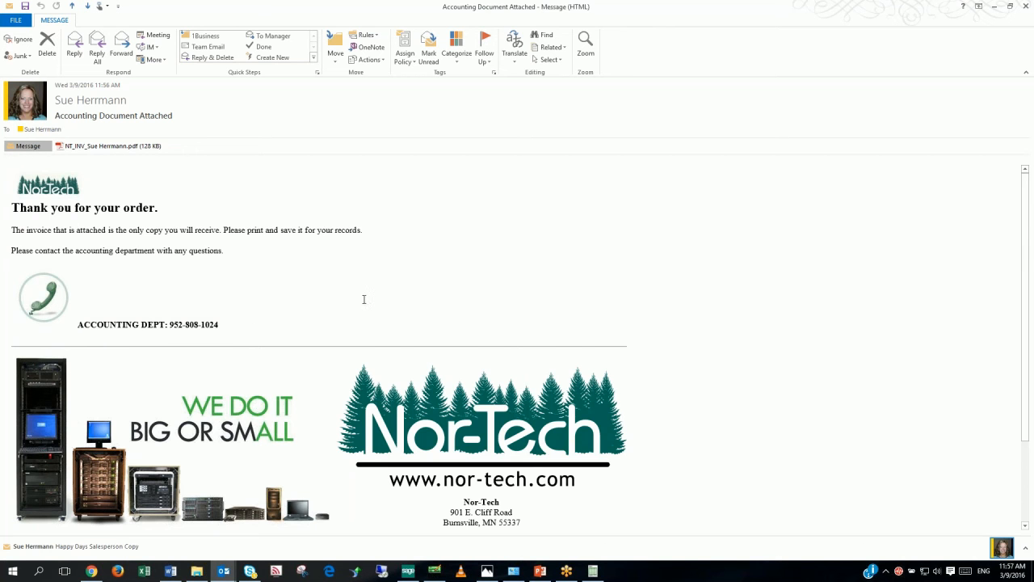
scroll(360, 298, down, 3)
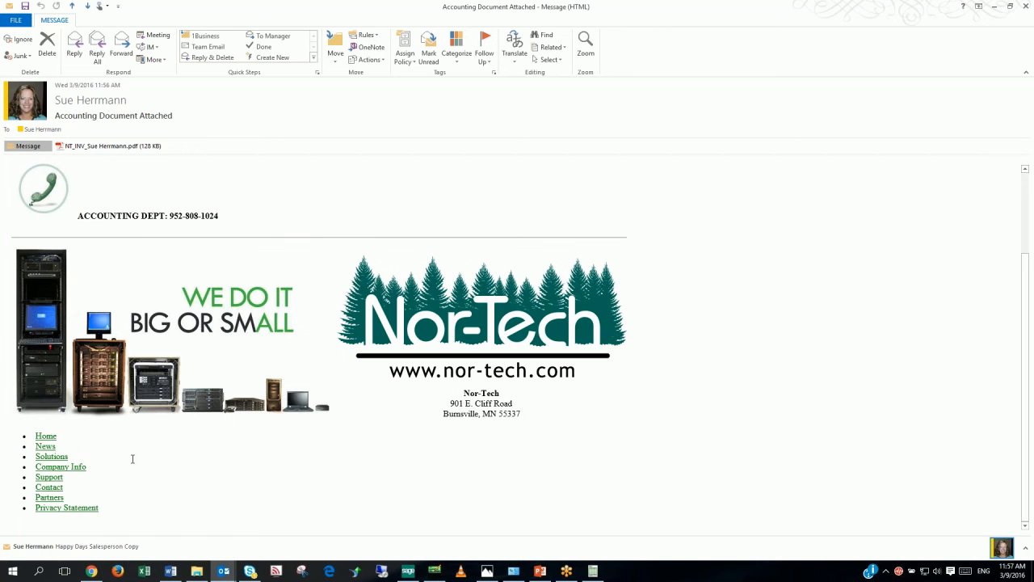
click(45, 445)
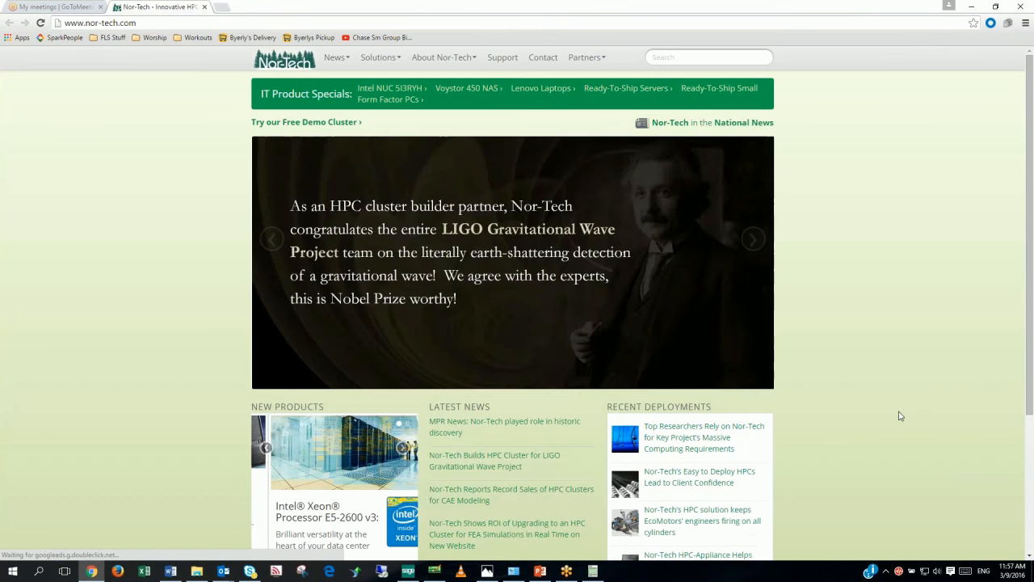
drag(394, 5, 2, 5)
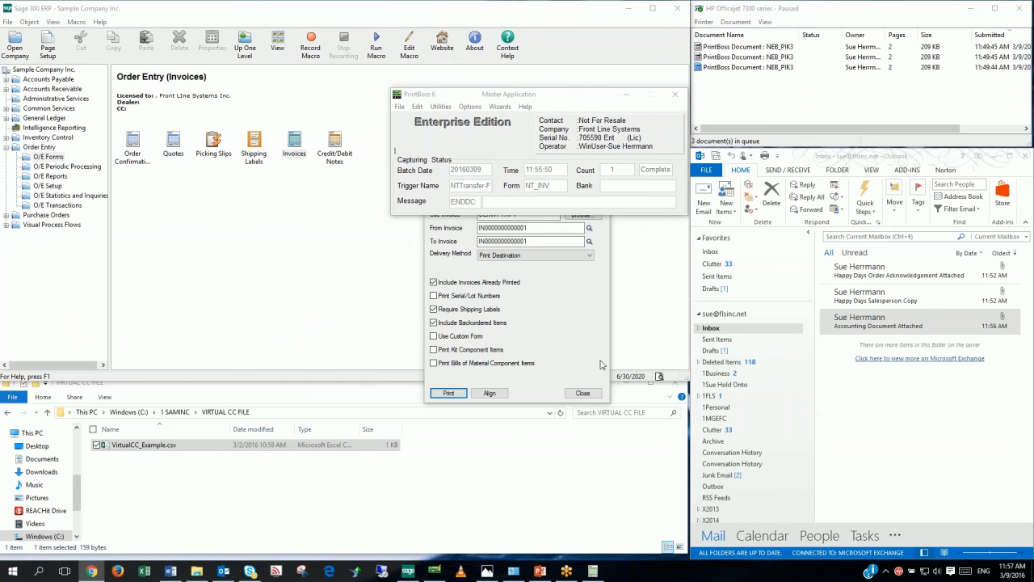
Close the O/E Invoices dialog in Sage 300 and open the Purchase Orders form from the P/O Forms folder
click(578, 394)
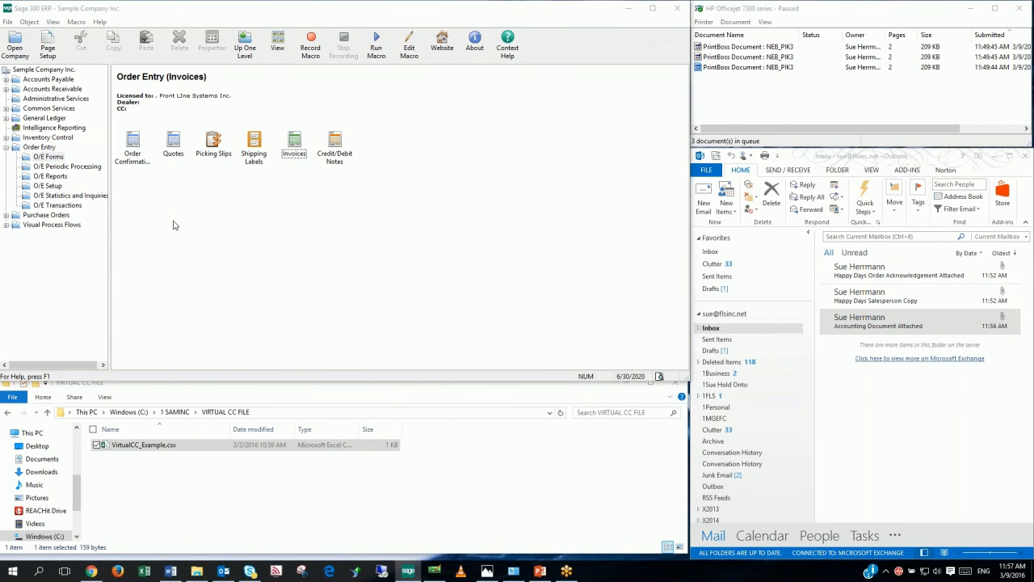
click(6, 148)
click(51, 157)
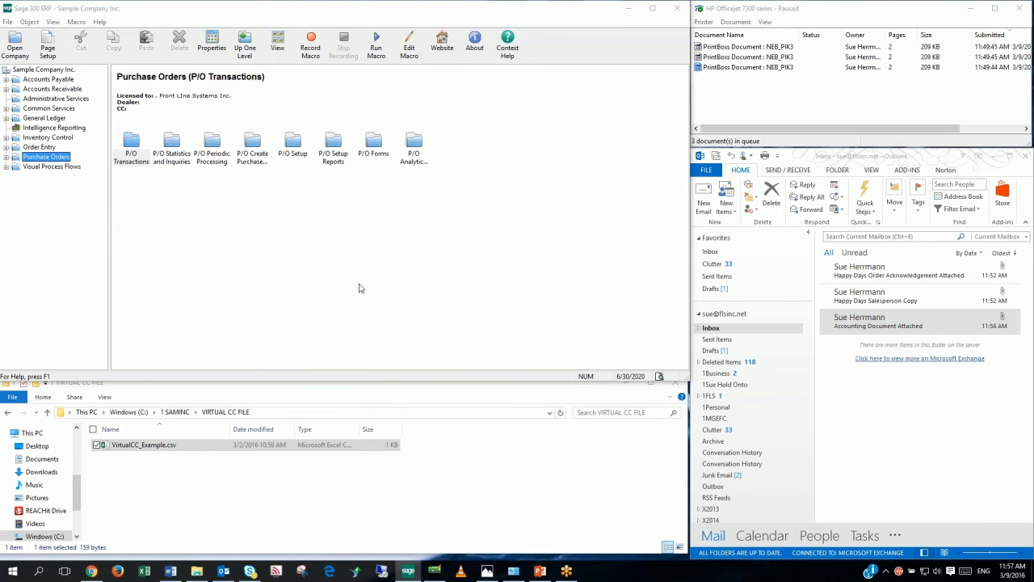
double_click(371, 141)
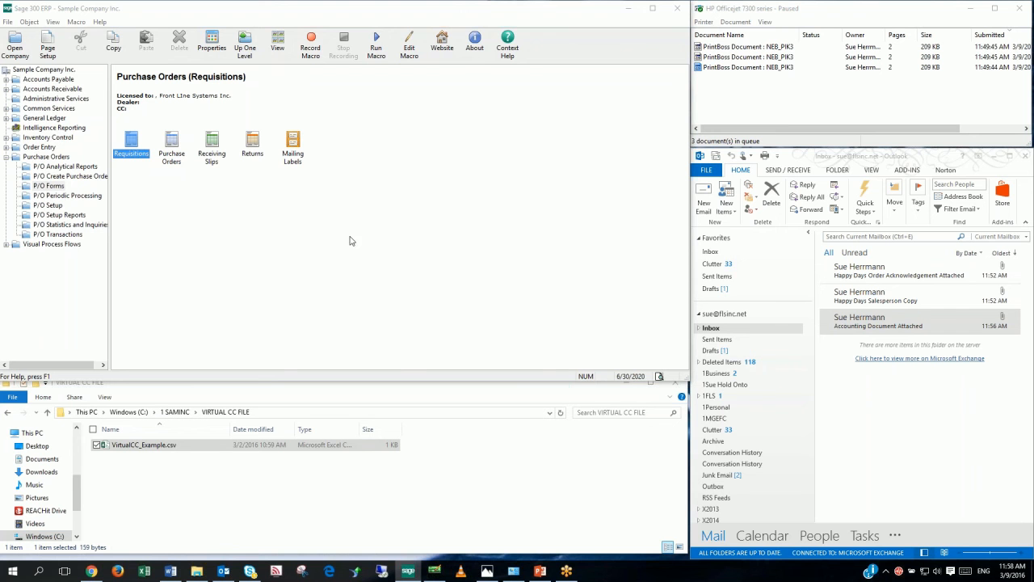
double_click(174, 145)
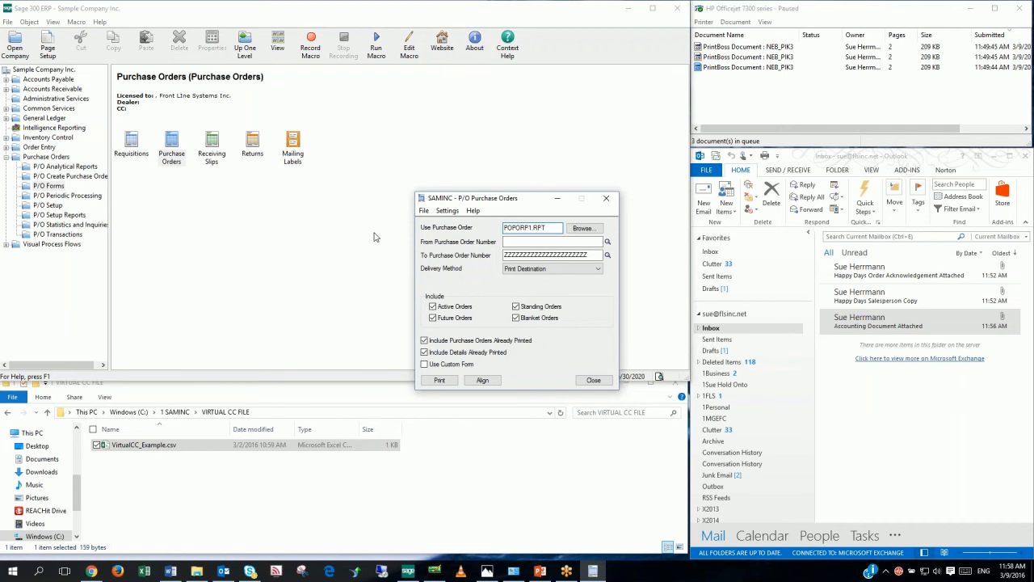
Set the purchase order range to run from the first to the second purchase order listed in the finder
click(562, 242)
click(608, 242)
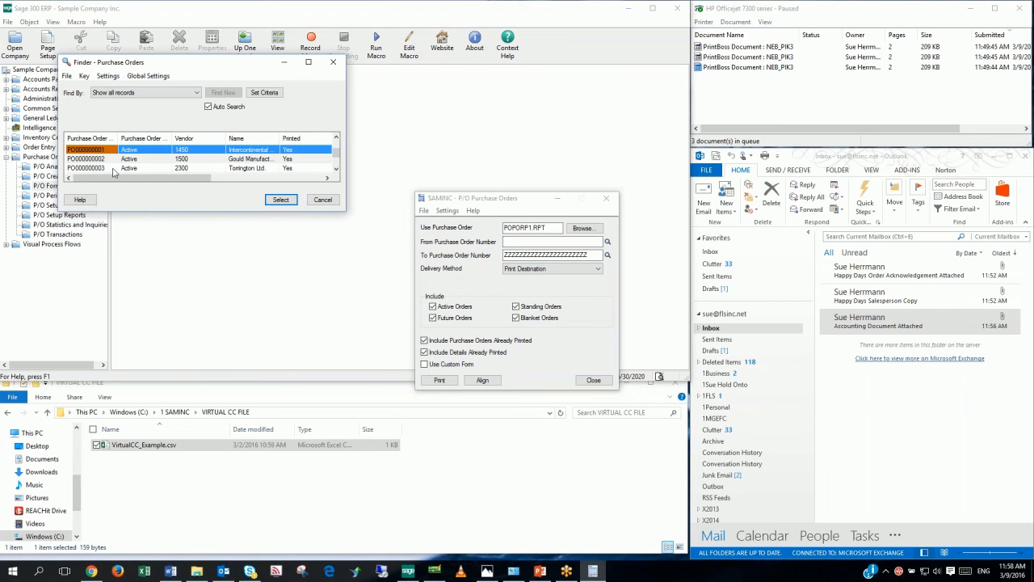
click(279, 199)
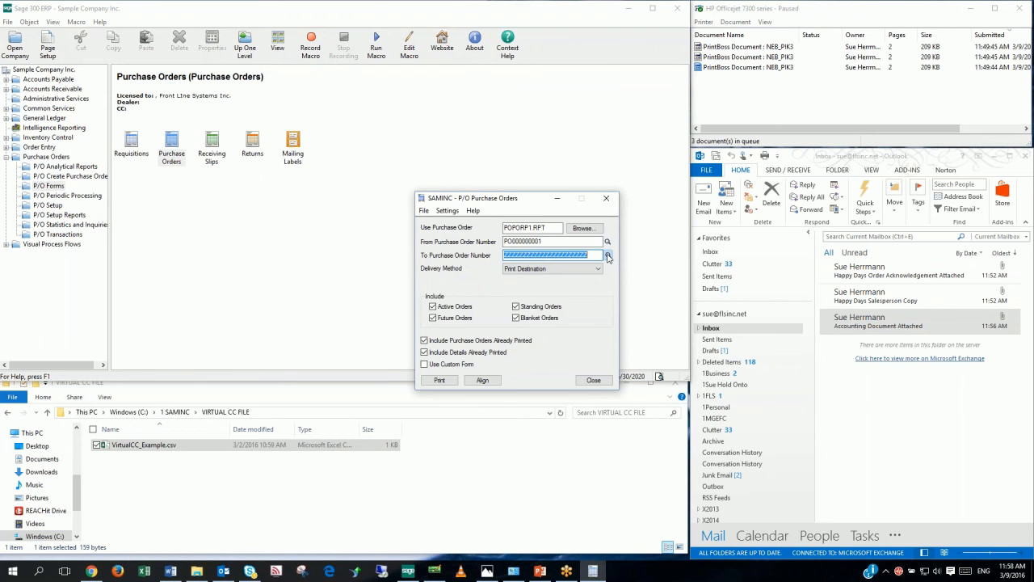
click(607, 255)
scroll(144, 162, up, 10)
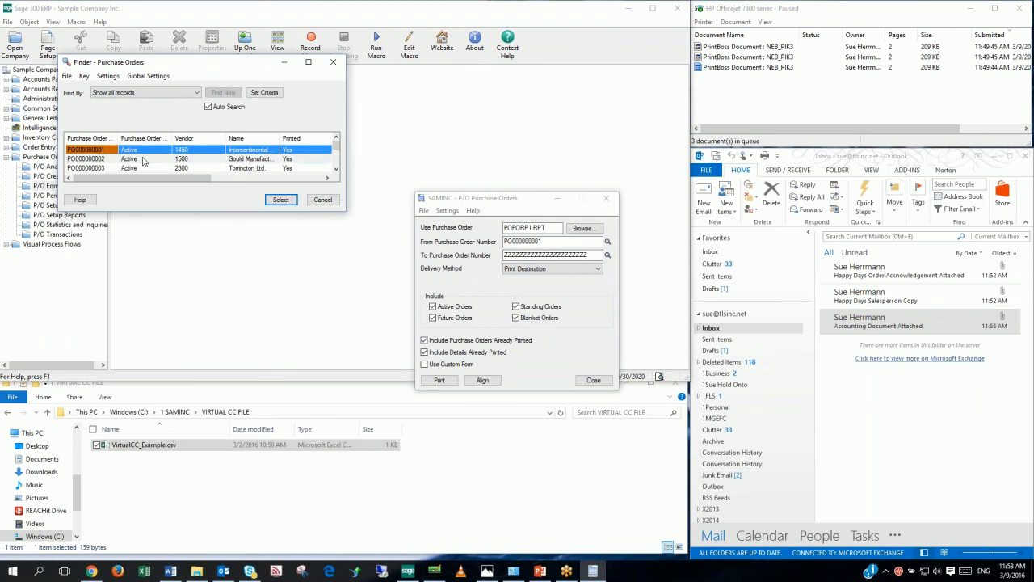
click(141, 159)
click(280, 200)
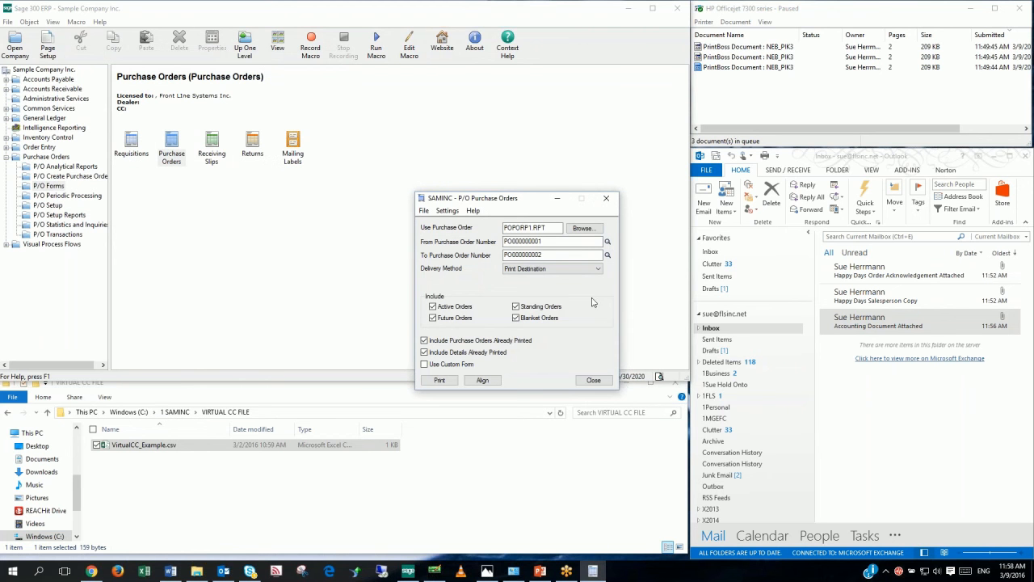
In File Explorer, check the 1450-Intercontinental Ele folder inside 1 SAMINC's PDF Files folder, and return to PDF Files
click(170, 412)
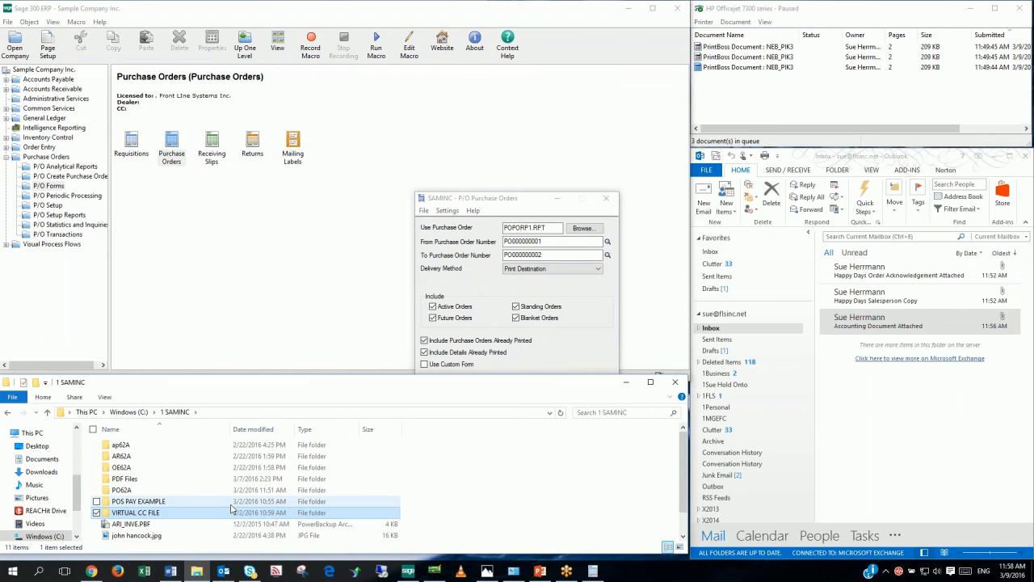
click(139, 479)
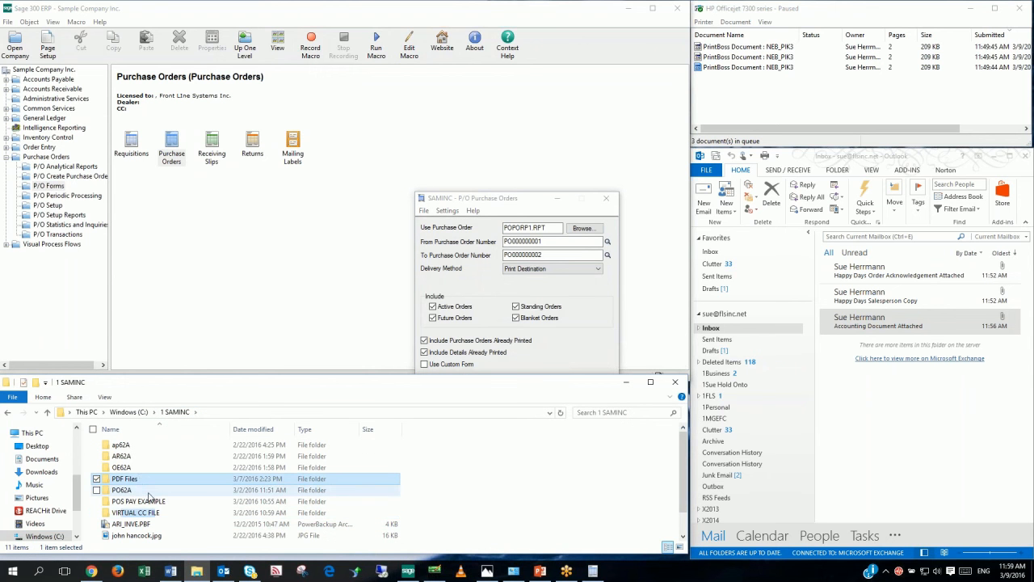
double_click(139, 479)
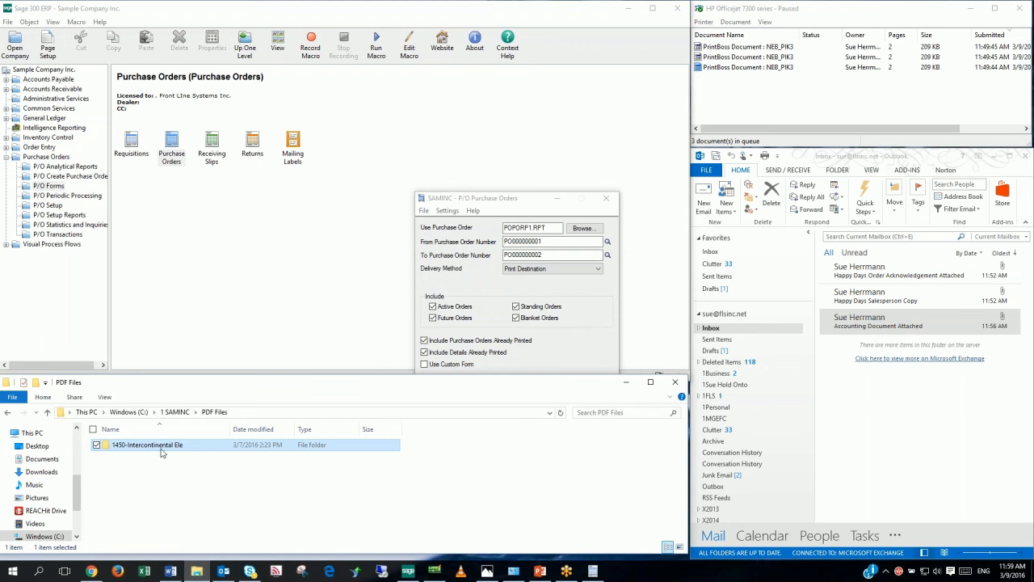
double_click(162, 450)
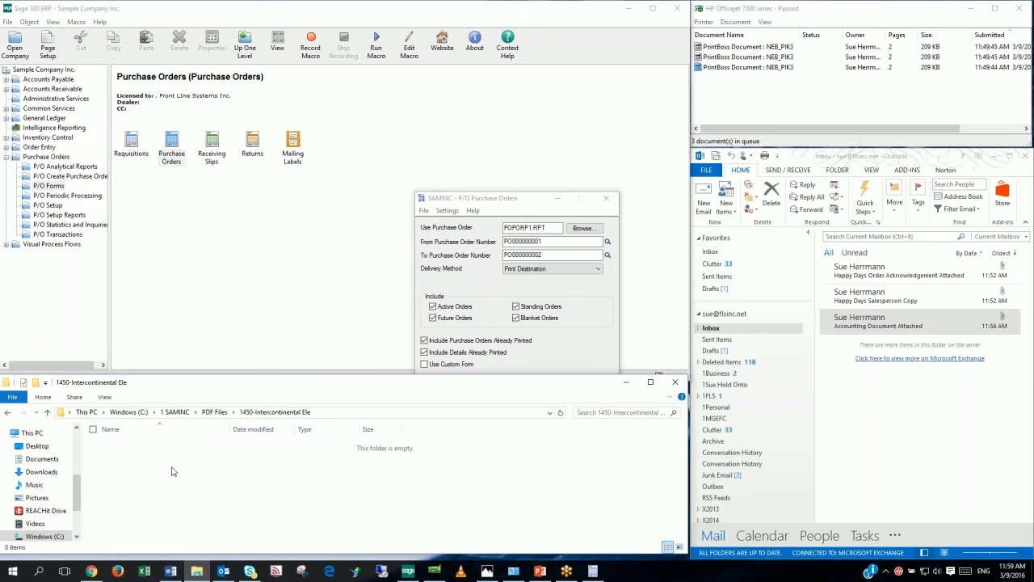
click(214, 412)
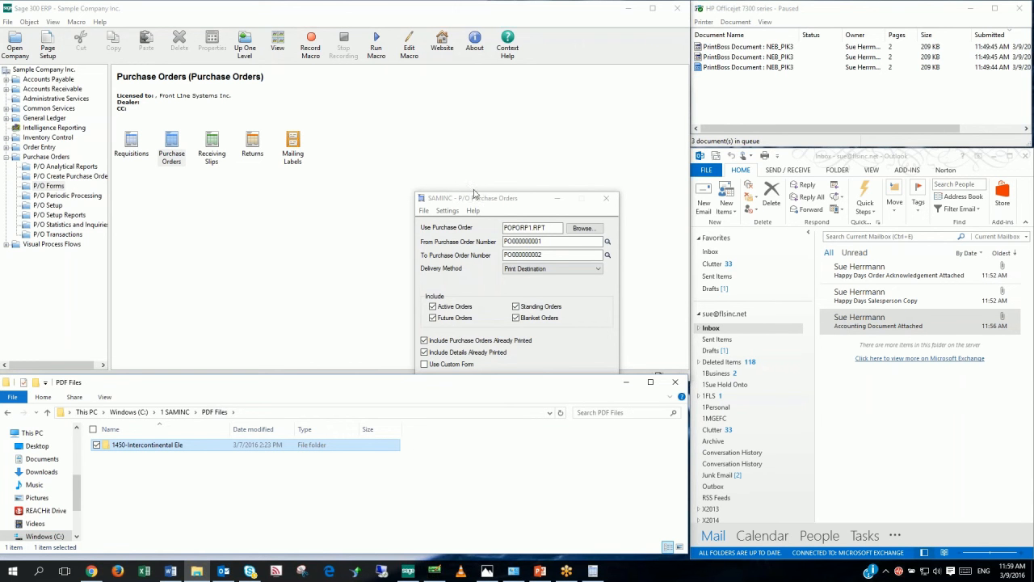
Move the P/O Purchase Orders dialog clear of File Explorer, preview the purchase orders at 150% zoom, and examine the first one's PrintBoss command lines
drag(490, 200, 396, 110)
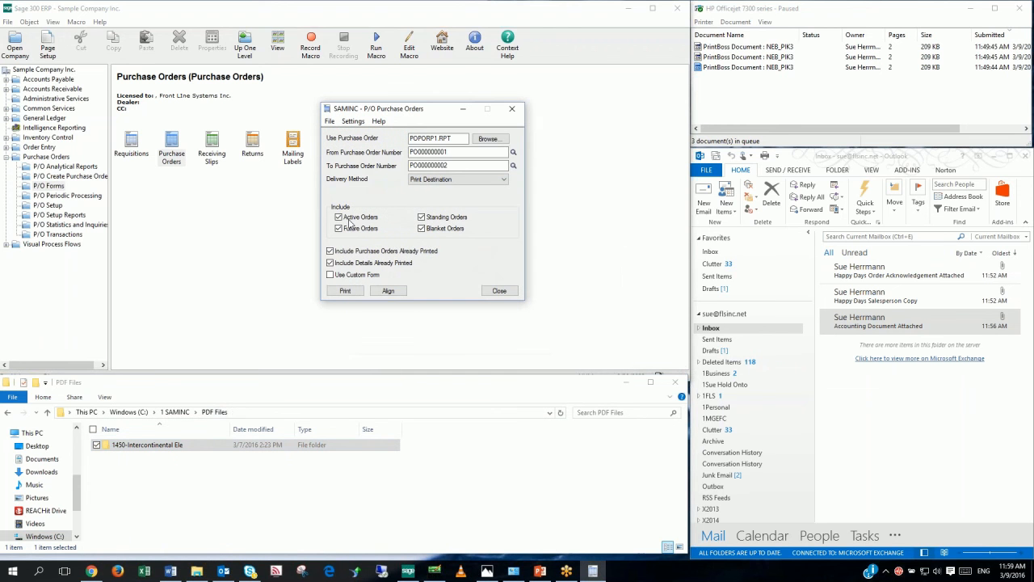
click(361, 290)
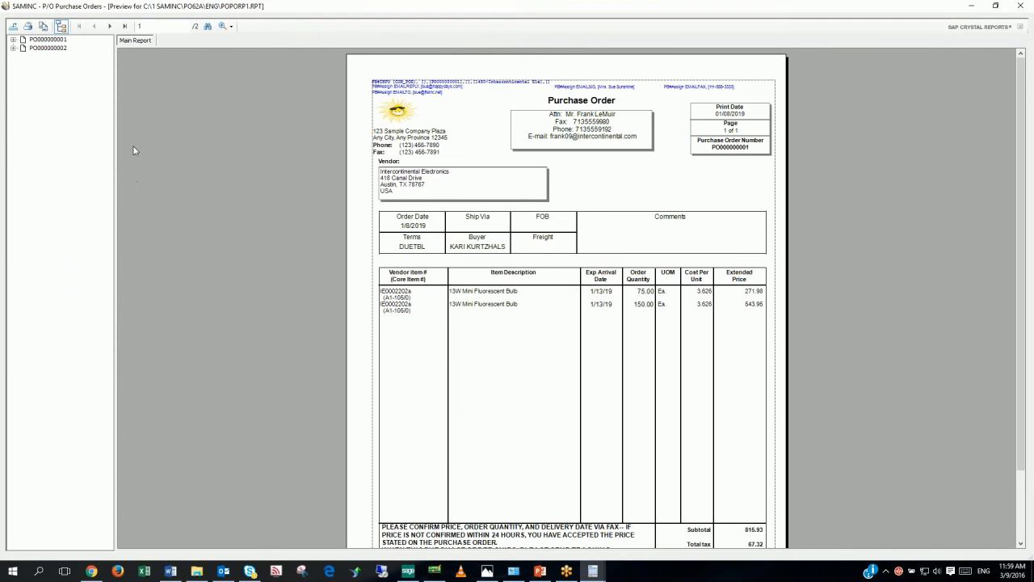
click(229, 28)
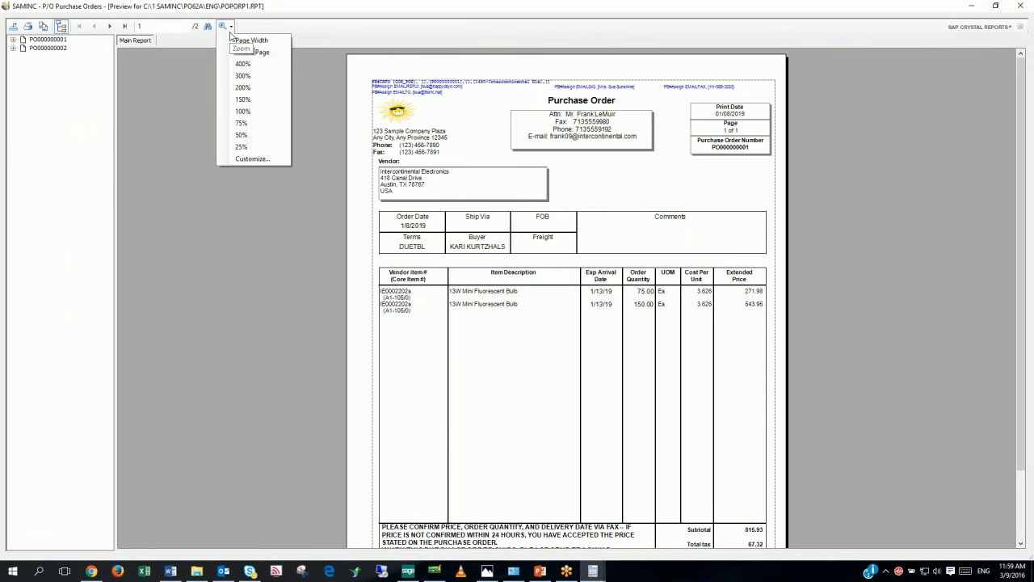
click(246, 52)
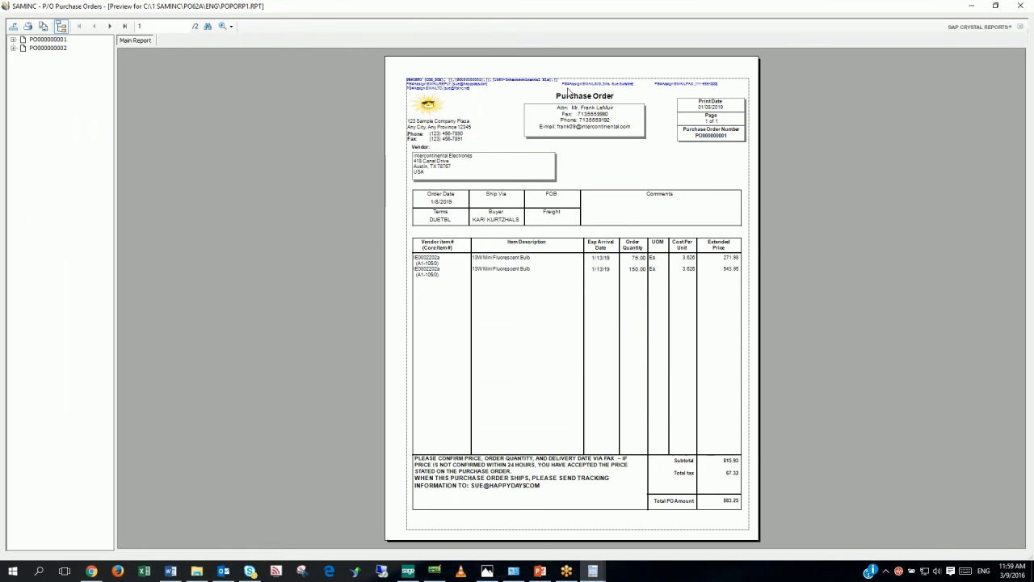
click(227, 28)
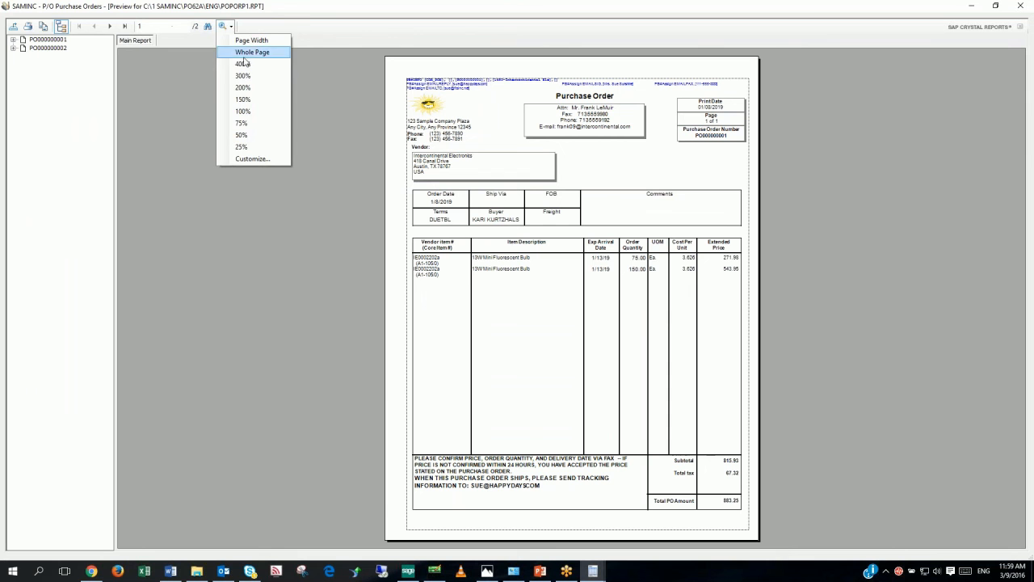
click(245, 113)
click(227, 27)
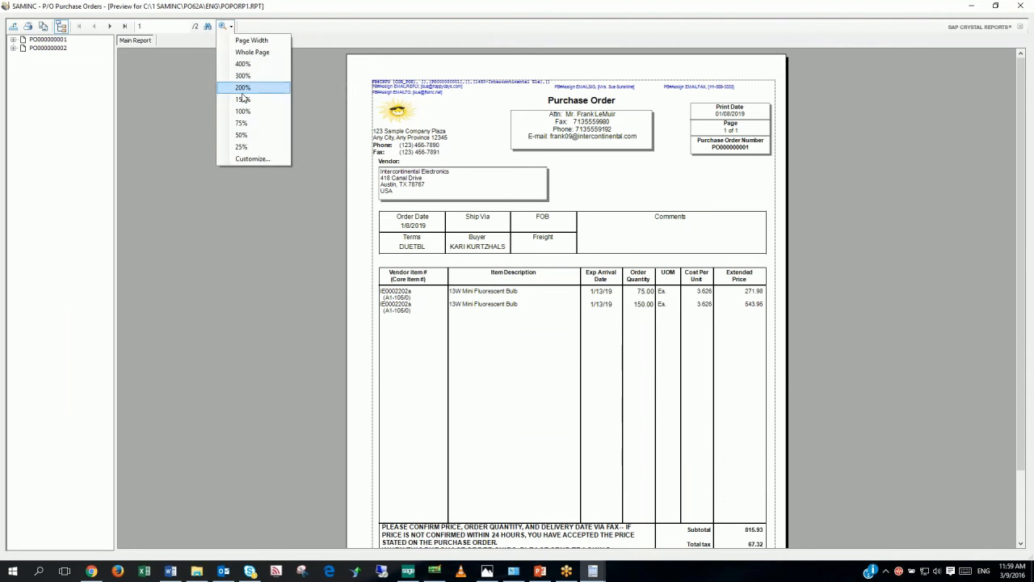
click(242, 99)
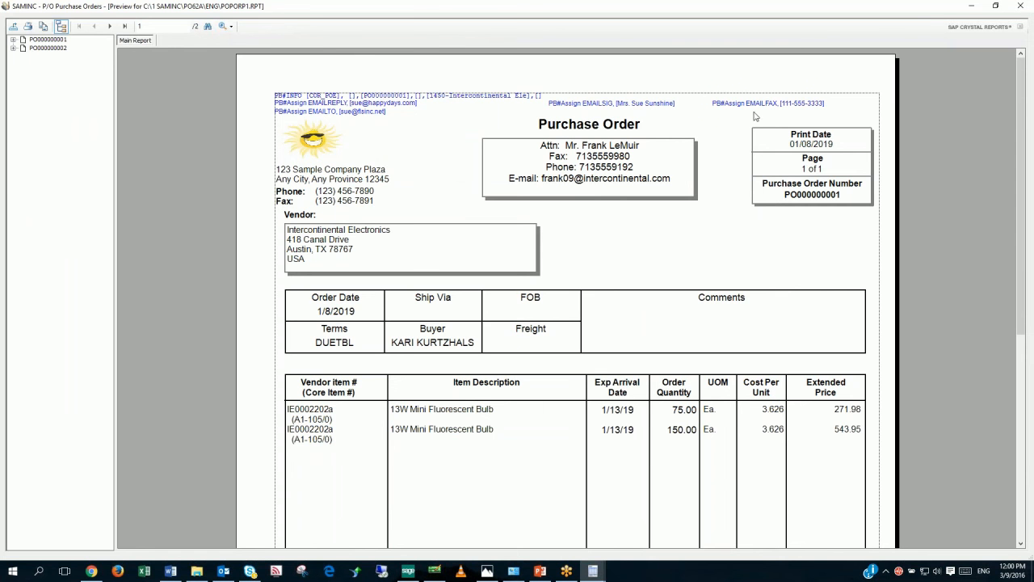
click(783, 105)
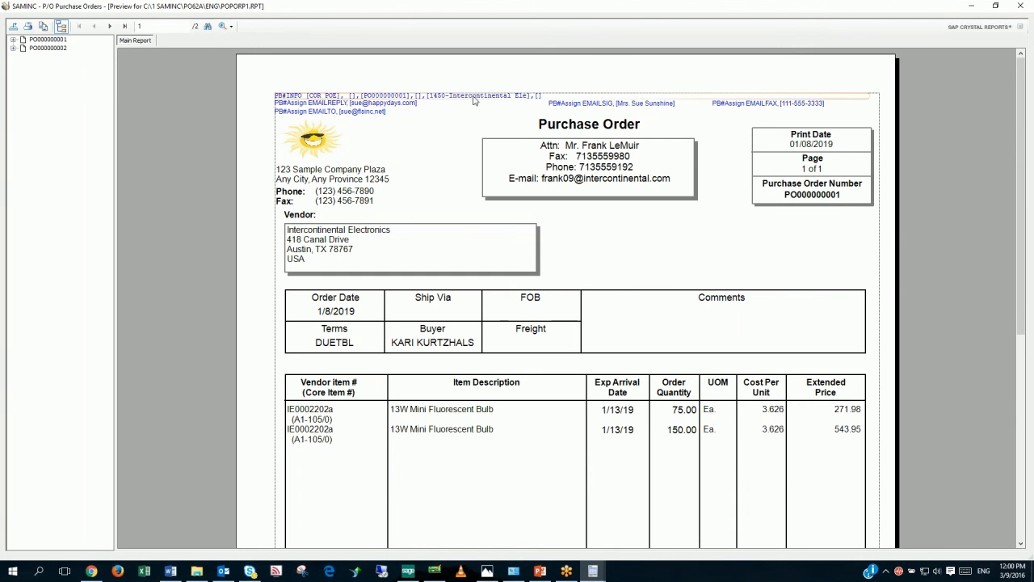
Review the second purchase order's PrintBoss command lines, print all pages to PrintBoss 50, and close the preview and P/O Purchase Orders dialog
click(111, 27)
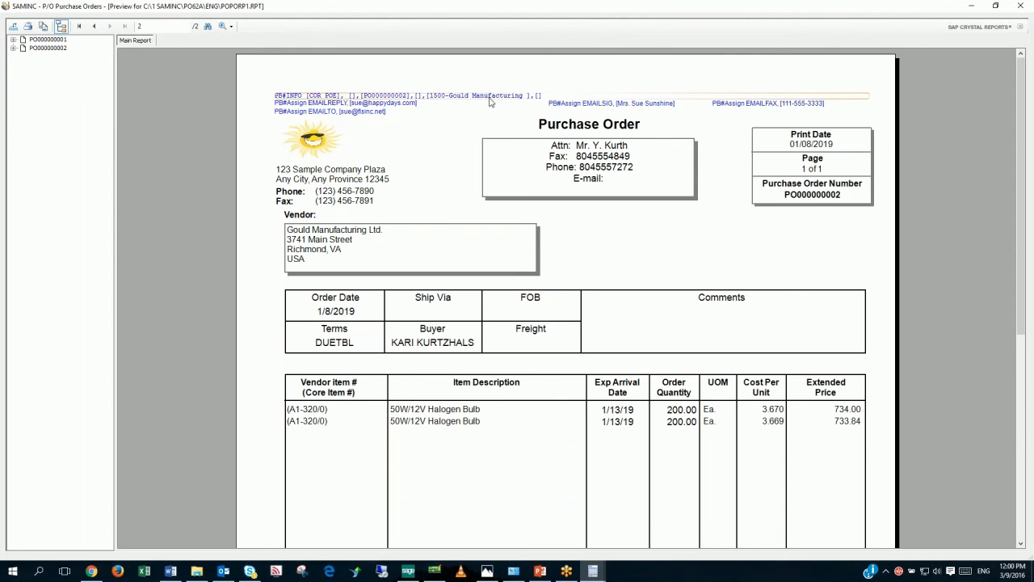
click(27, 25)
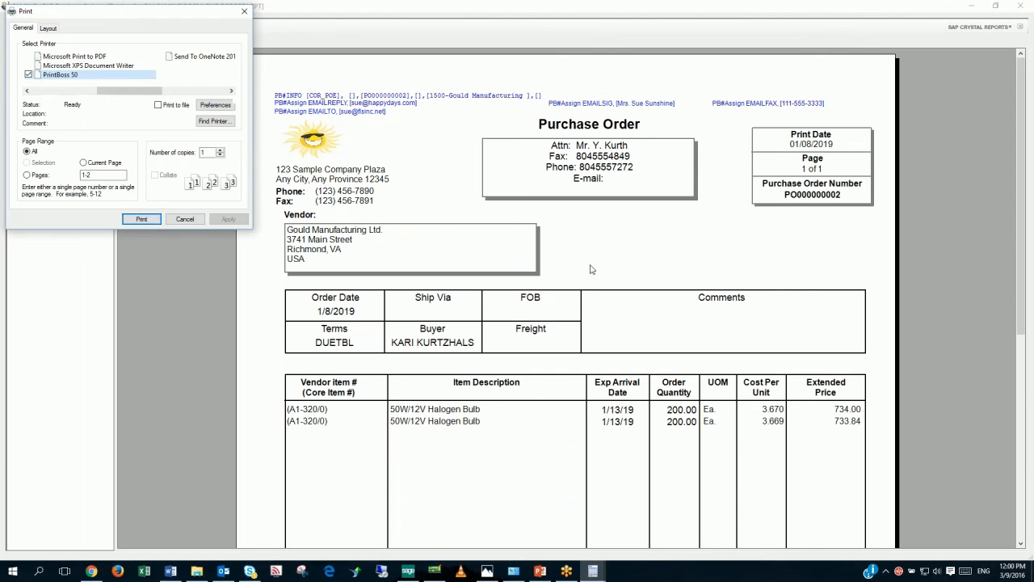
click(141, 219)
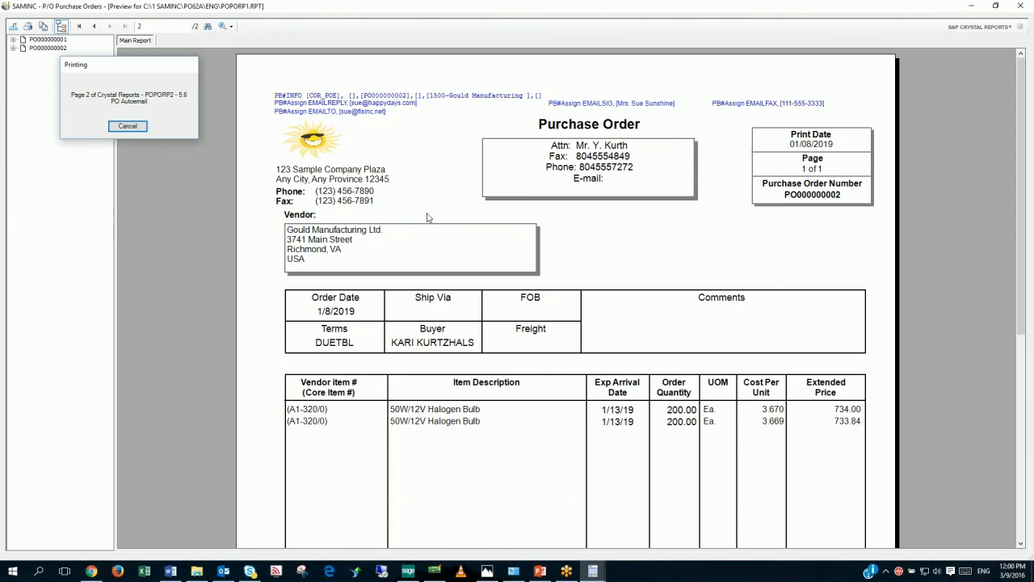
click(1023, 6)
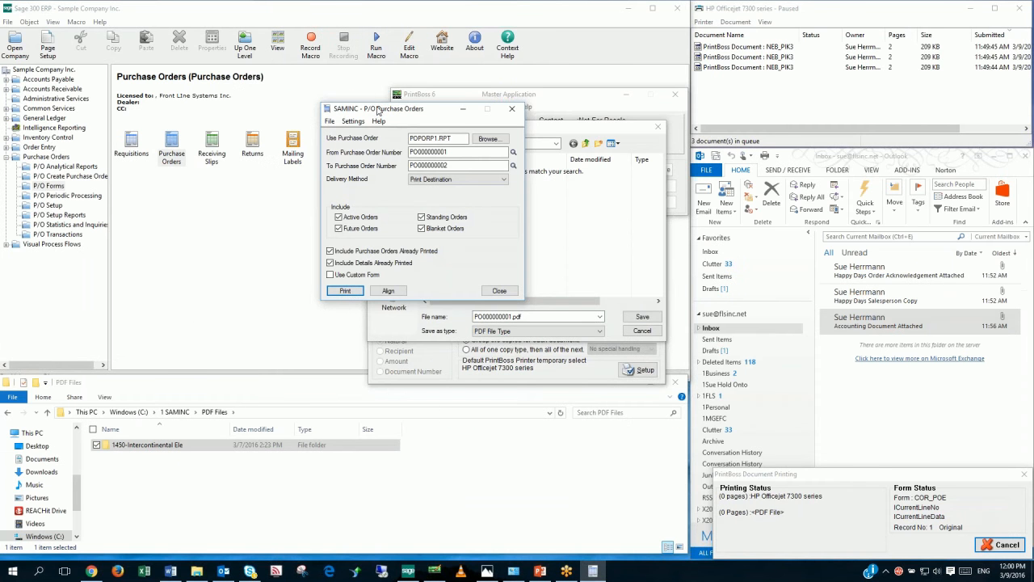
click(511, 108)
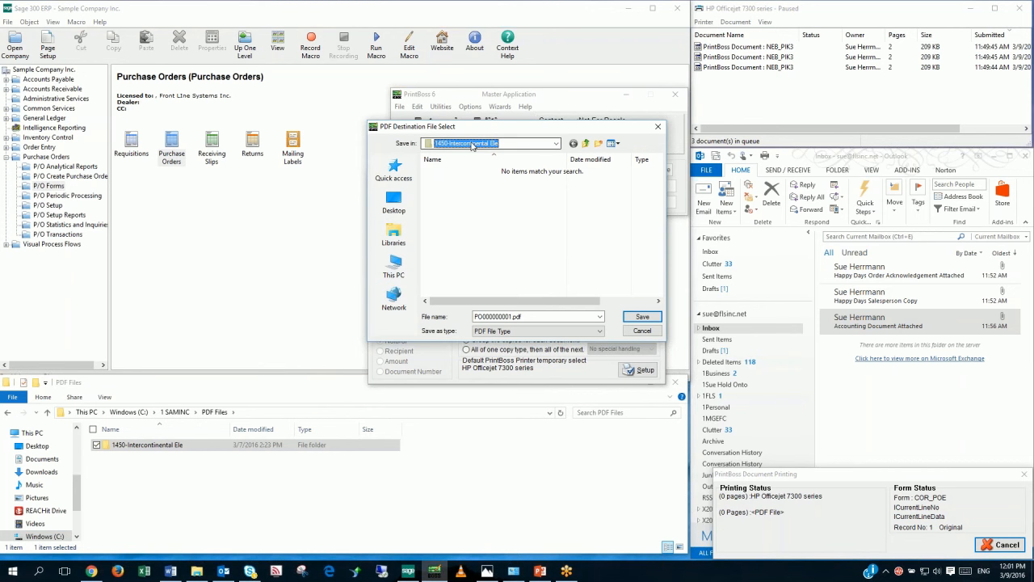
Save the purchase order PDFs under their proposed names in the vendor folders 1450-Intercontinental Ele and 1500-Gould Manufacturing
click(557, 143)
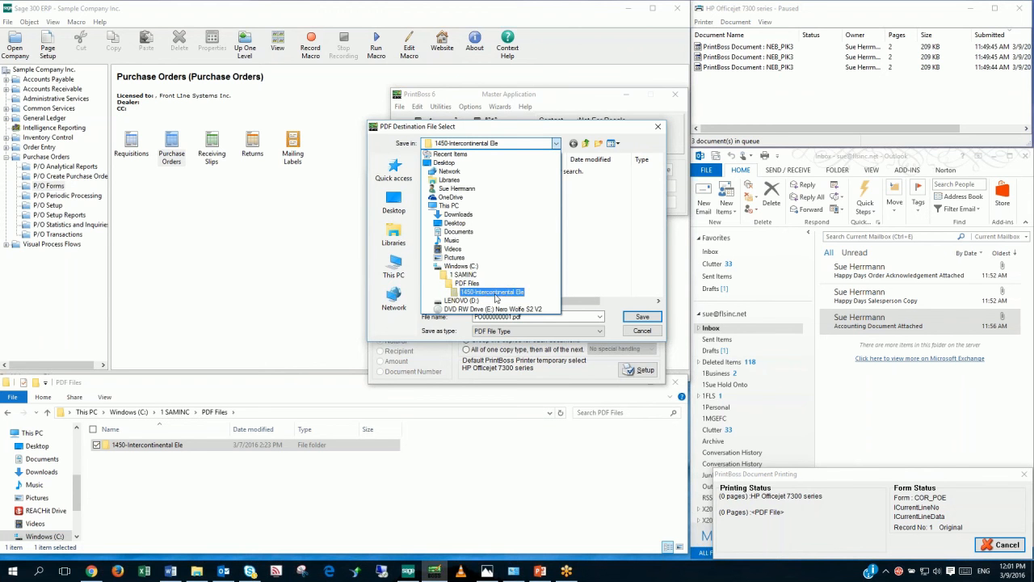
click(499, 293)
key(Tab)
key(Tab)
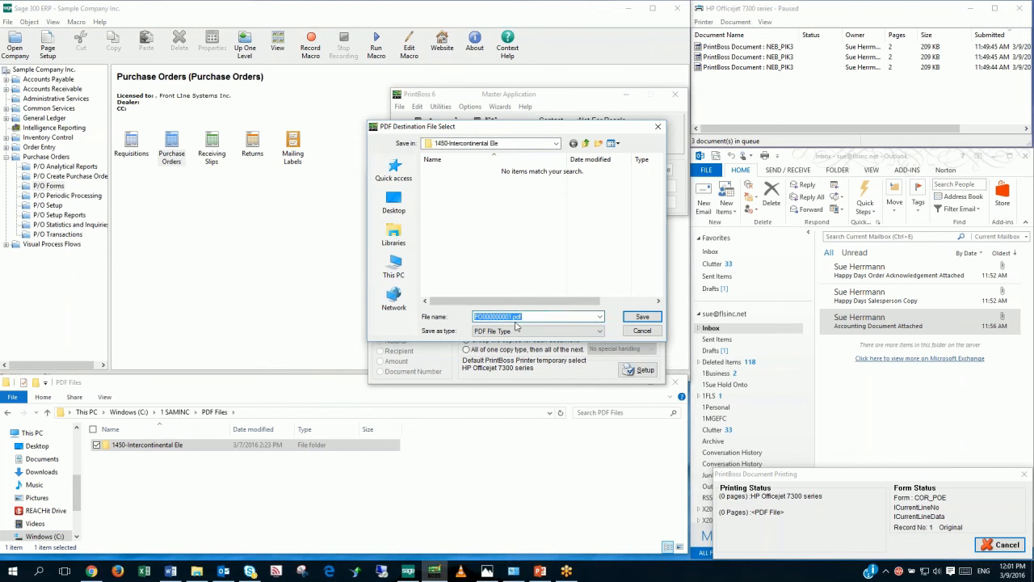
click(642, 317)
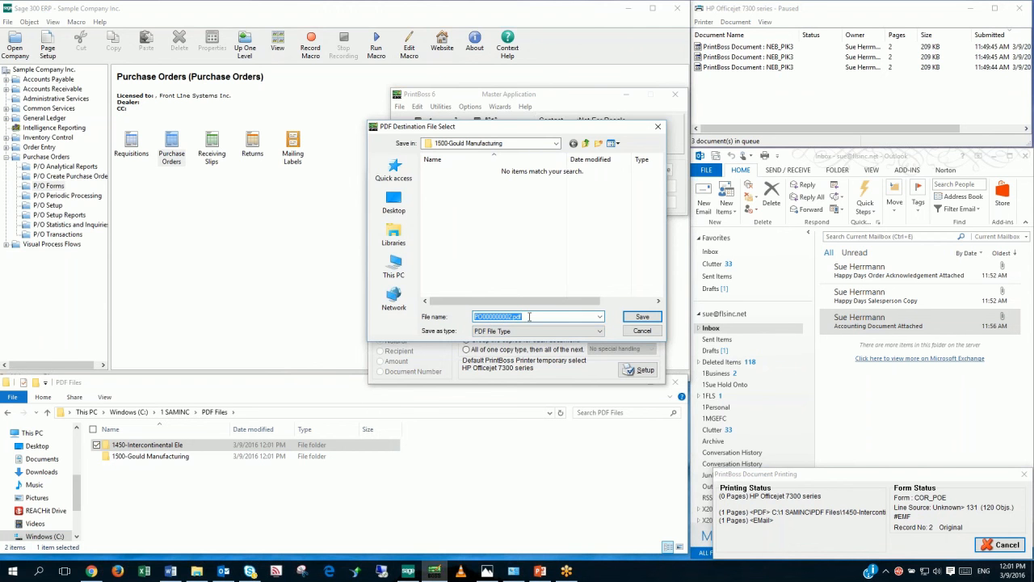
click(642, 315)
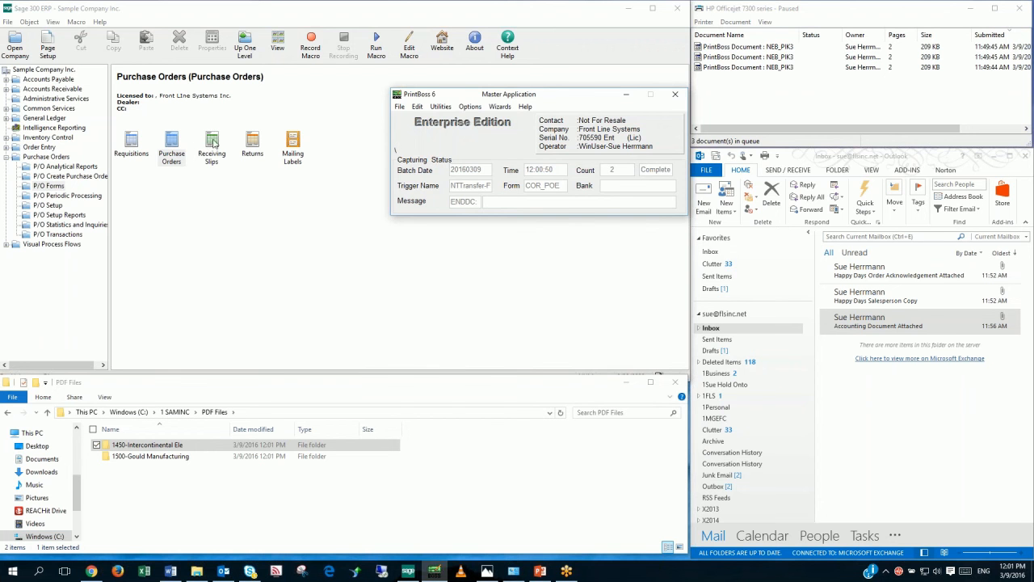
Reopen the Purchase Orders form and set its range from the first to the second purchase order in the finder
click(173, 165)
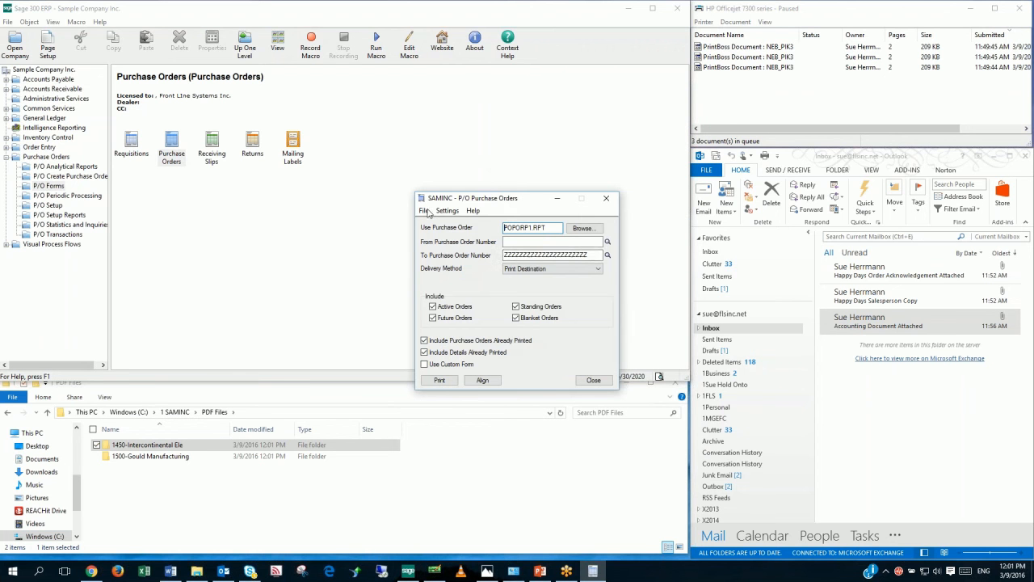
click(570, 245)
click(608, 242)
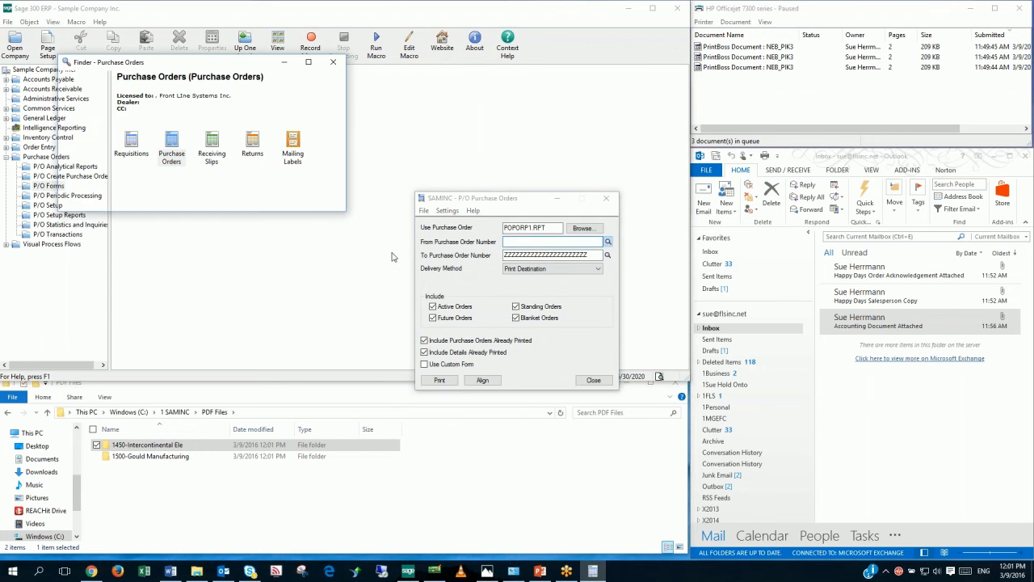
click(278, 204)
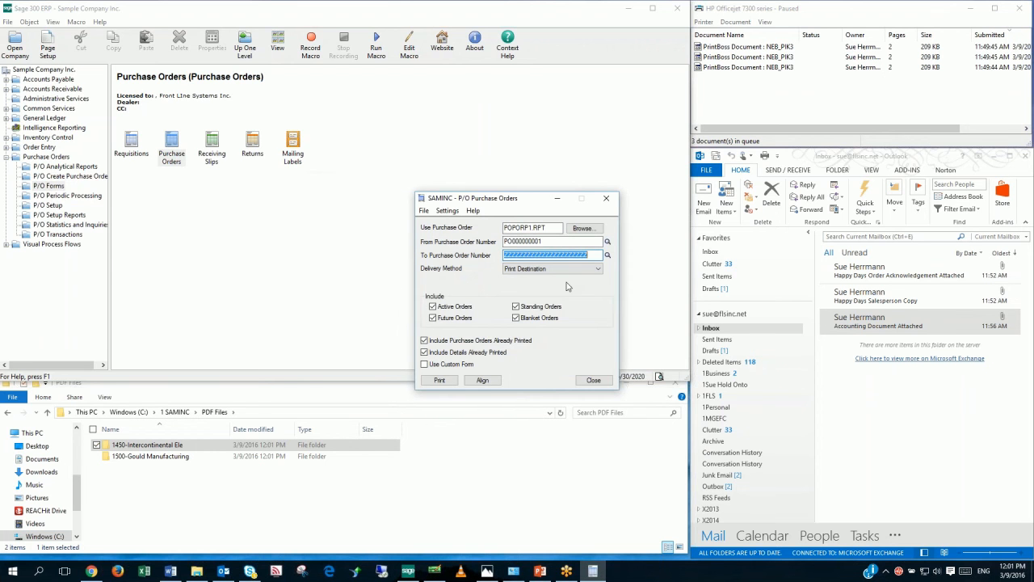
key(F5)
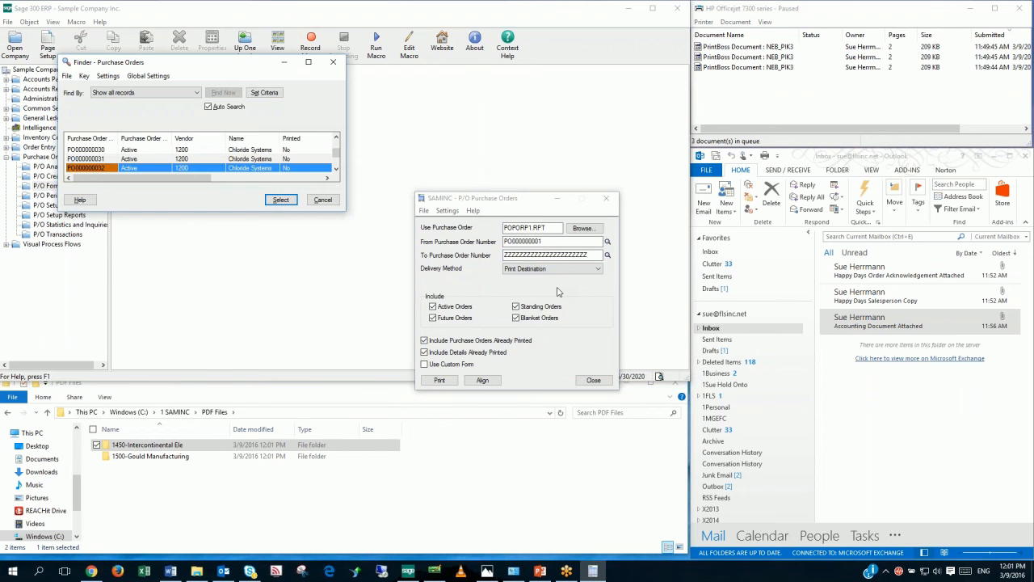
key(Home)
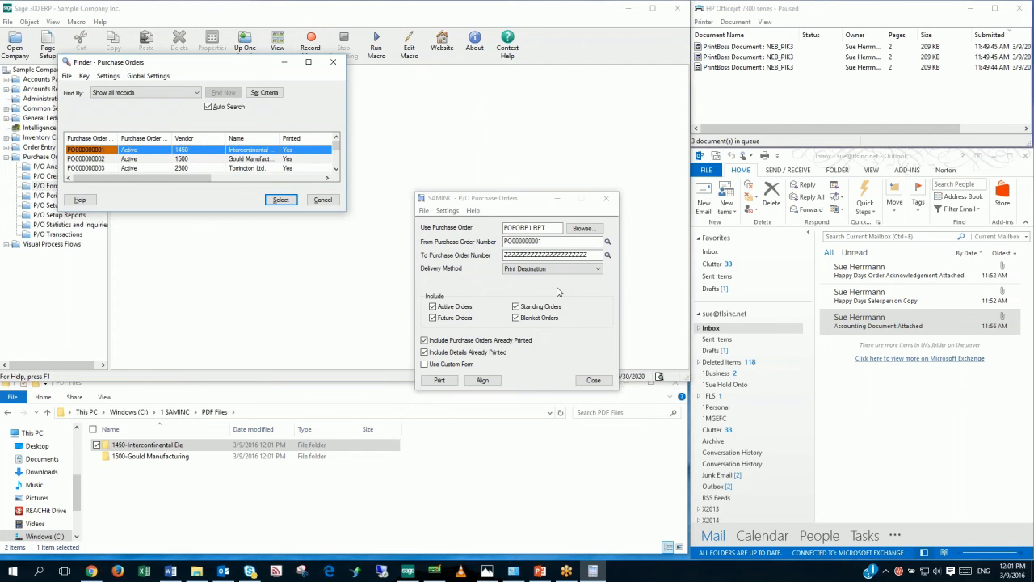
click(158, 160)
click(281, 202)
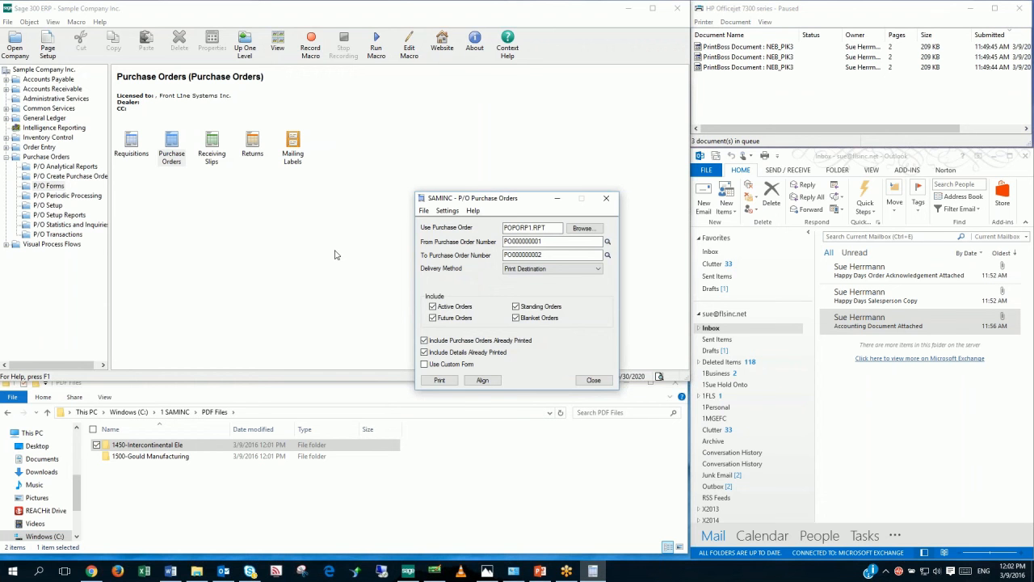
Move the P/O Purchase Orders dialog clear of File Explorer, preview the purchase orders again, and print them to PrintBoss 50
drag(479, 198, 416, 141)
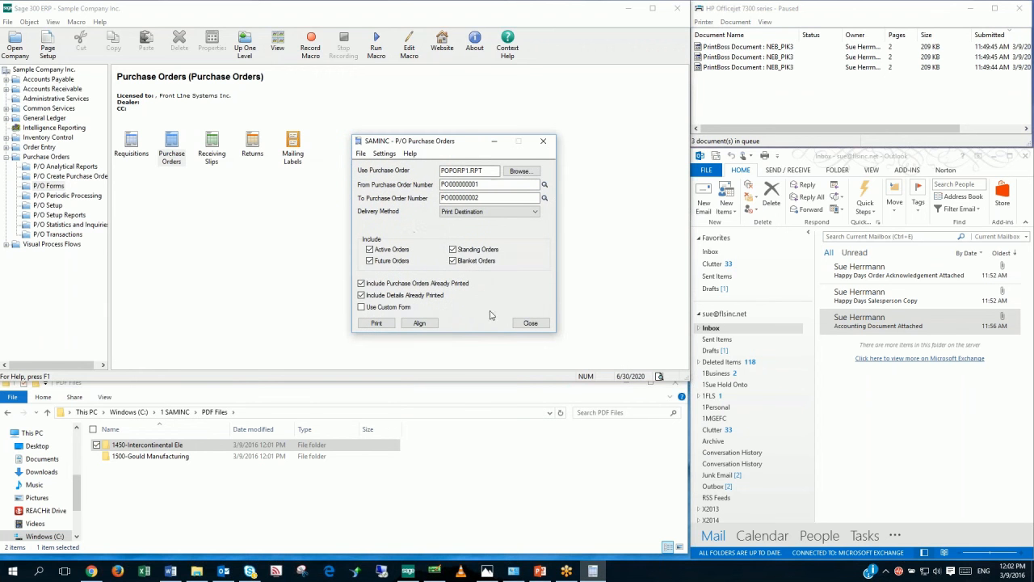
click(376, 323)
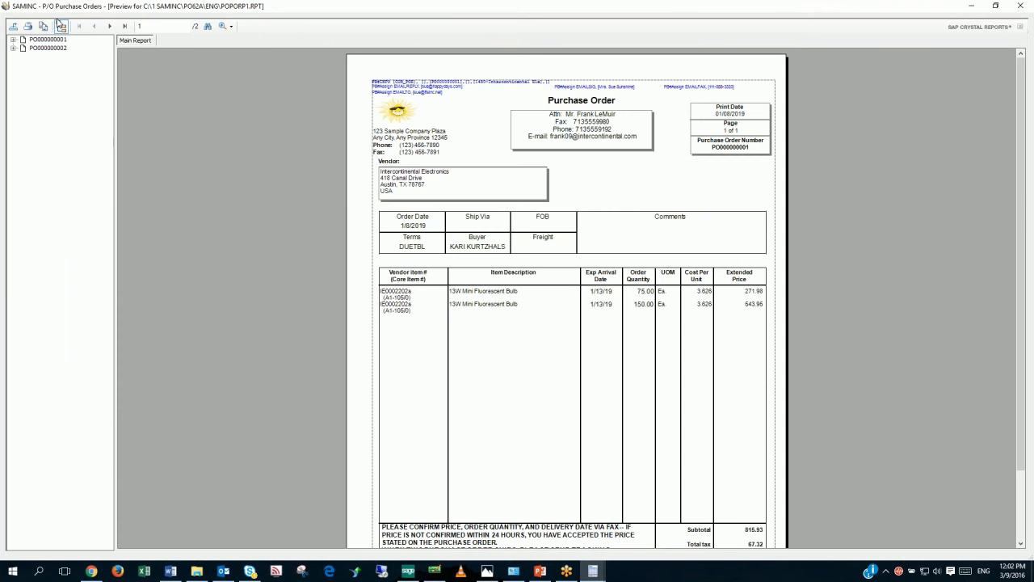
click(28, 26)
click(145, 220)
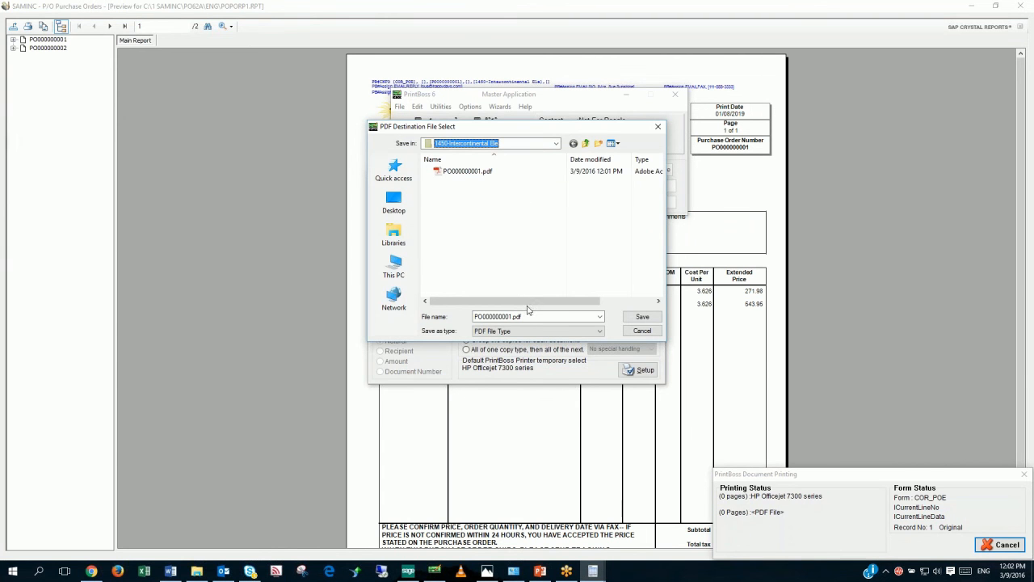
Append to the existing 1450-Intercontinental Ele PDF, overwrite the 1500-Gould Manufacturing one, and close the preview and purchase order dialog
click(642, 316)
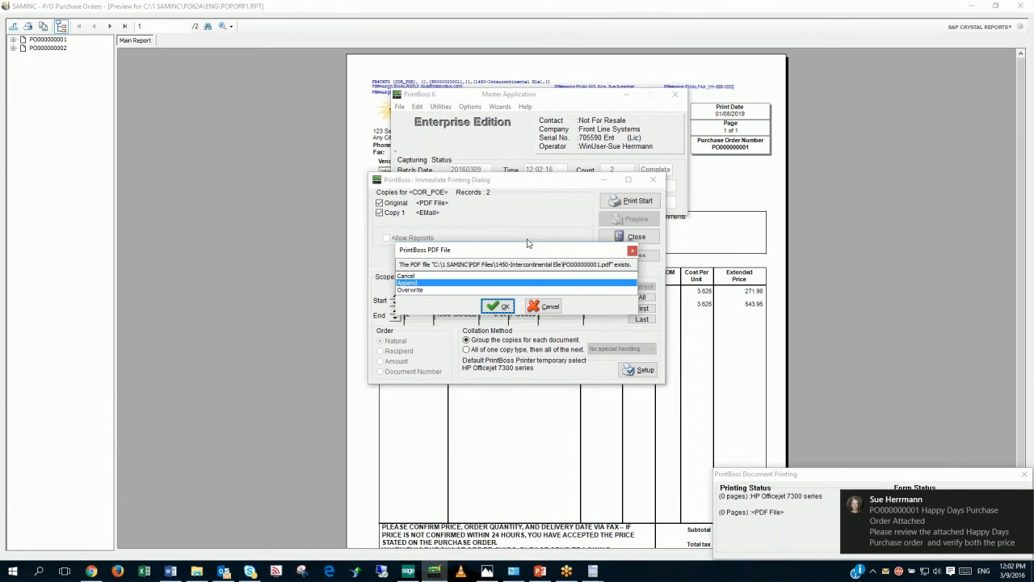
click(498, 306)
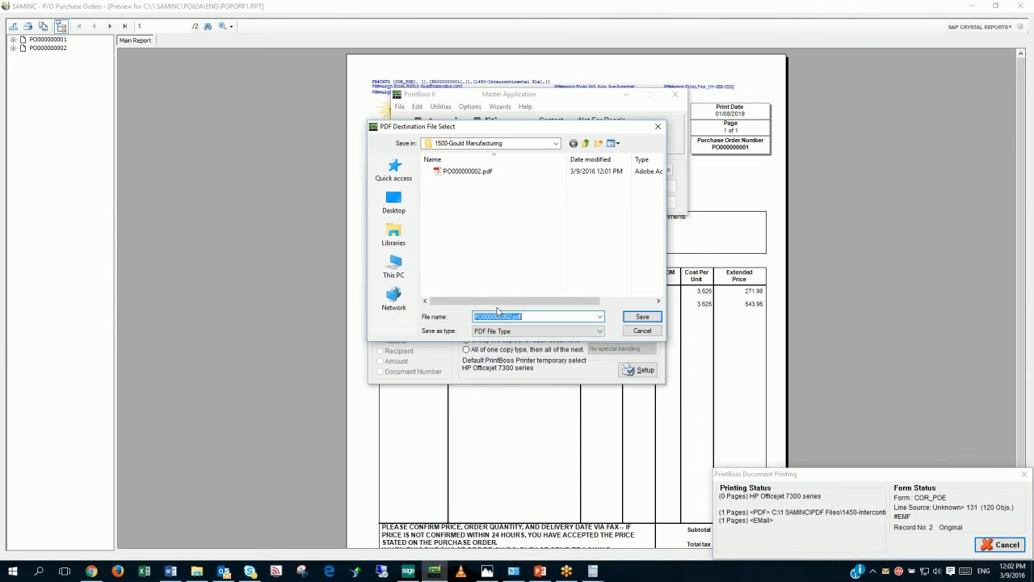
click(645, 317)
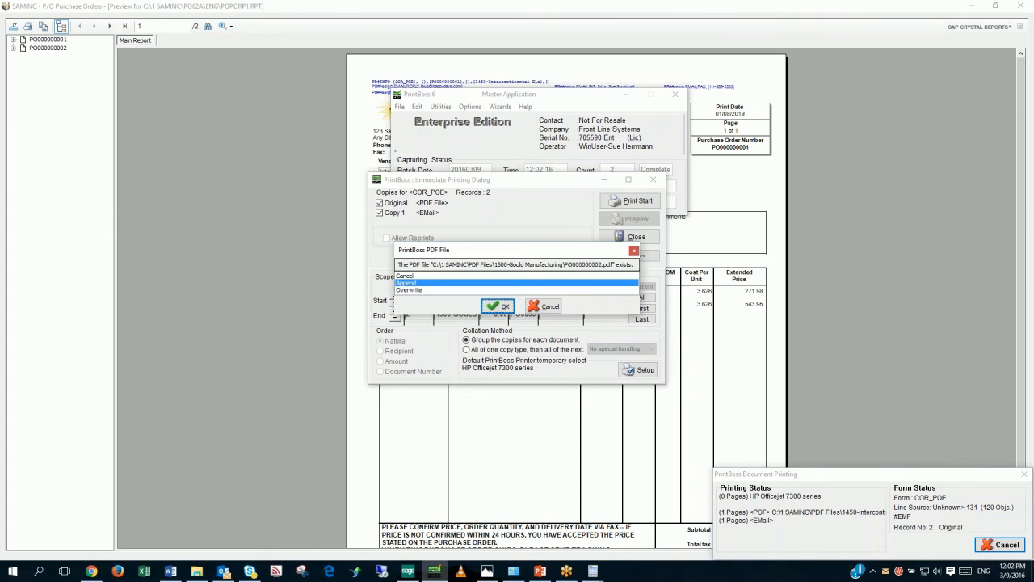
click(408, 289)
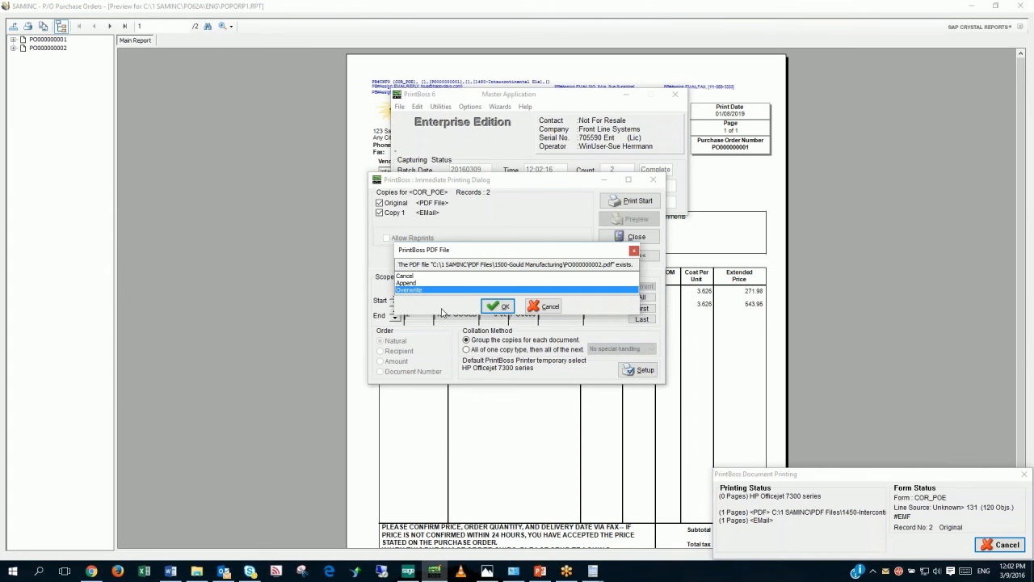
click(496, 306)
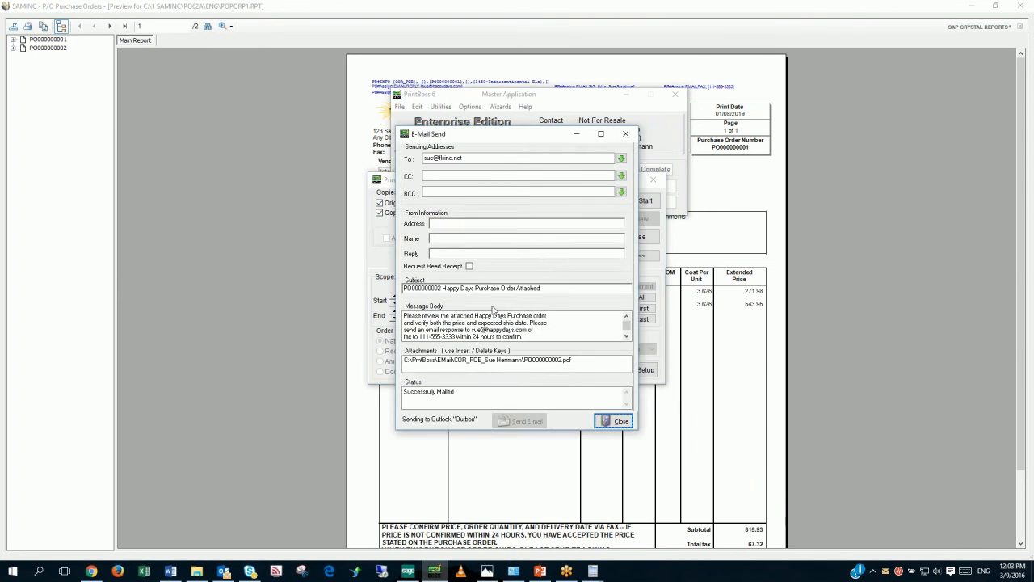
click(1014, 8)
click(527, 327)
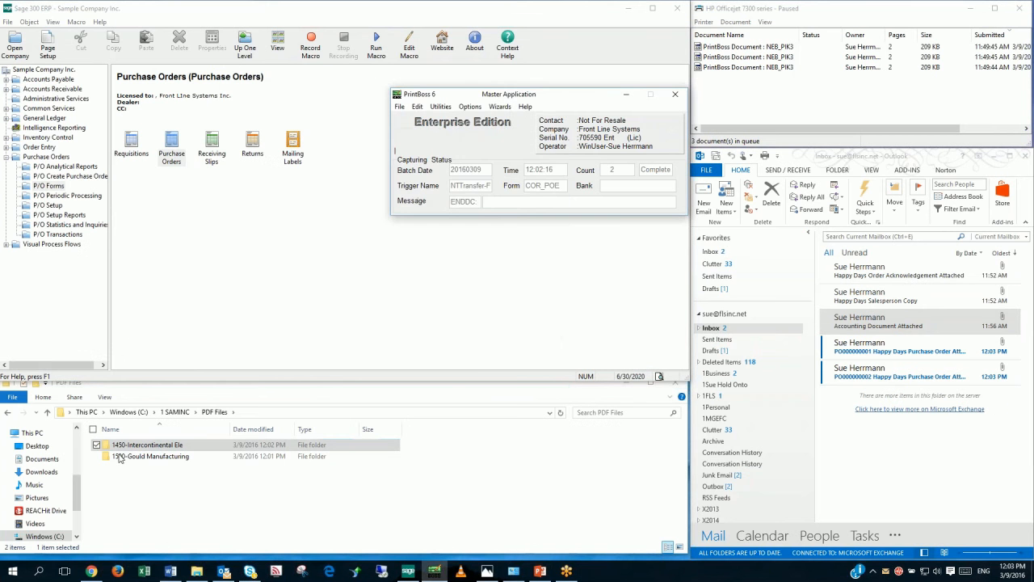
Open the purchase order PDF in the 1450-Intercontinental Ele folder, examine its pages for the appended copy, and close it
double_click(142, 445)
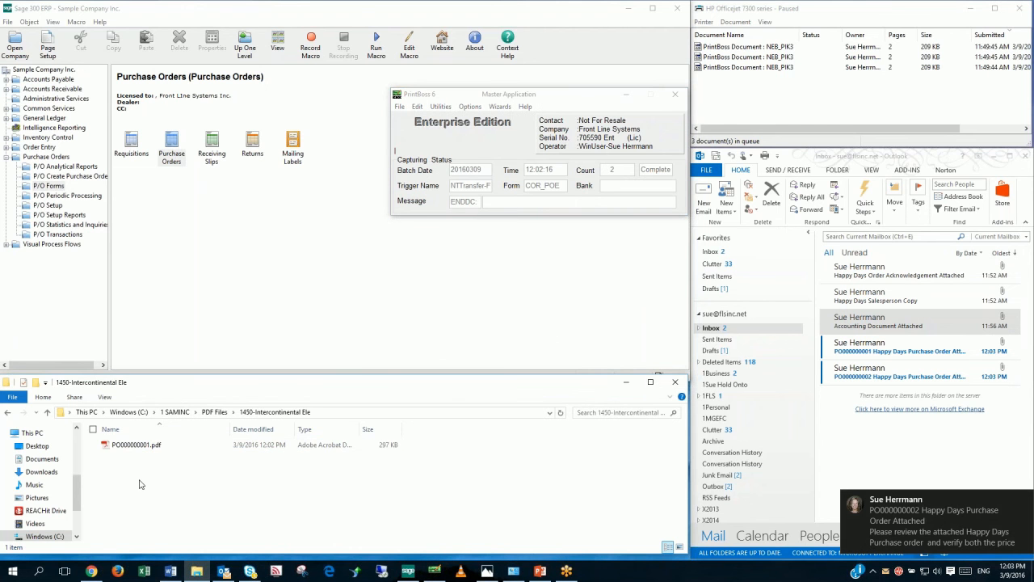
double_click(127, 445)
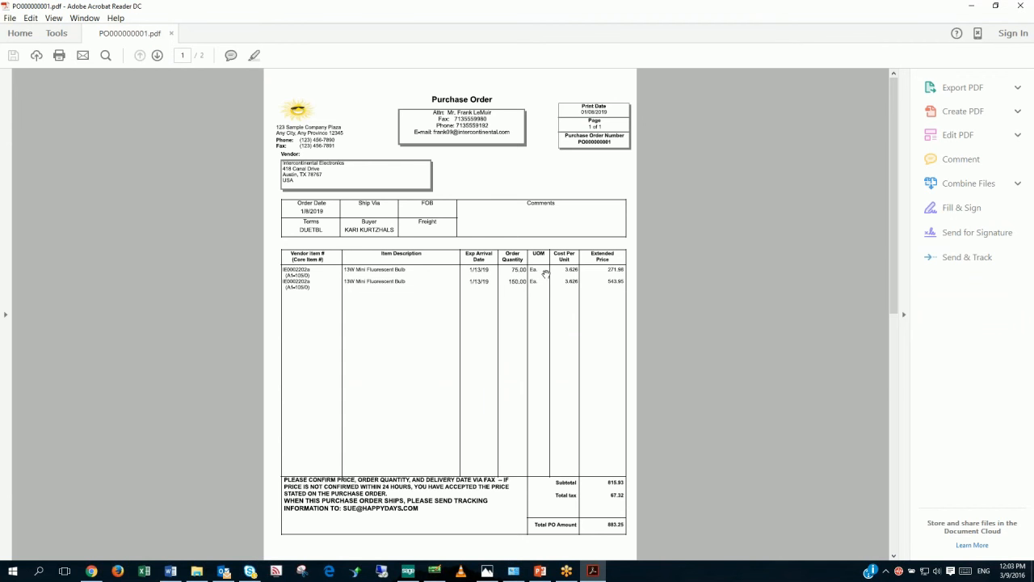
scroll(542, 278, down, 5)
scroll(553, 348, down, 3)
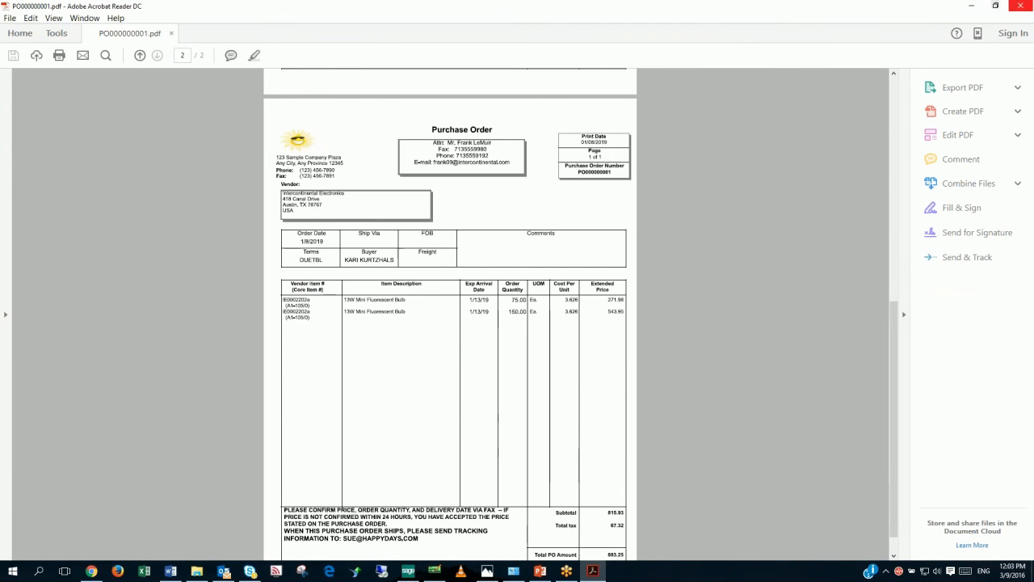
click(1019, 5)
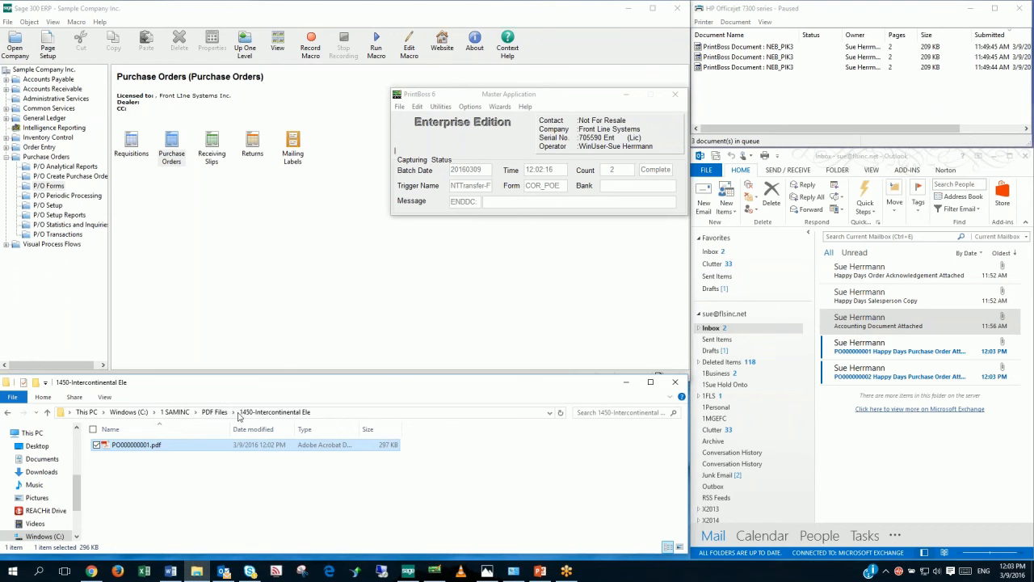
Open the purchase order PDF in the 1500-Gould Manufacturing folder, check it for the overwritten copy, and close it
click(214, 412)
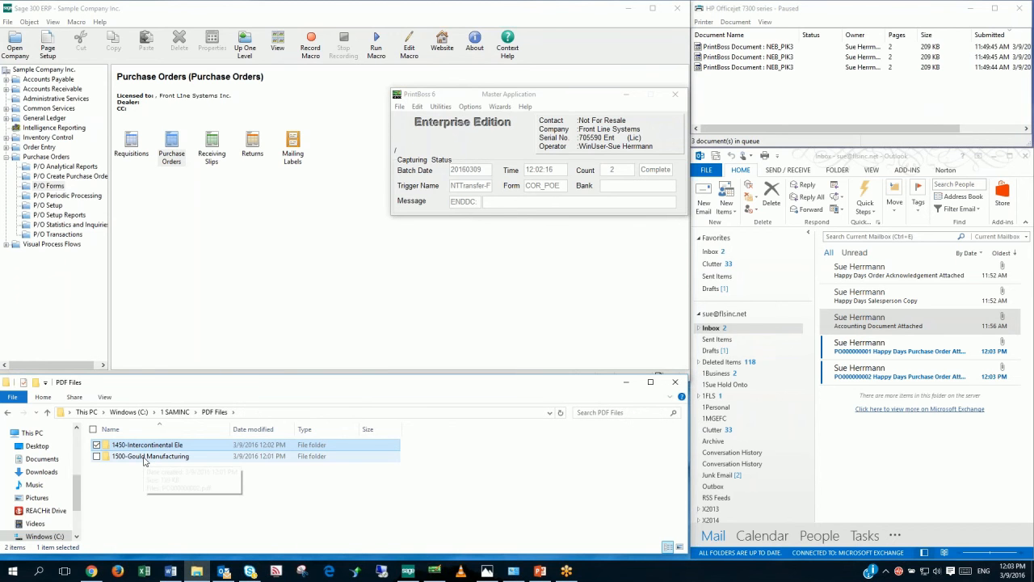
click(145, 457)
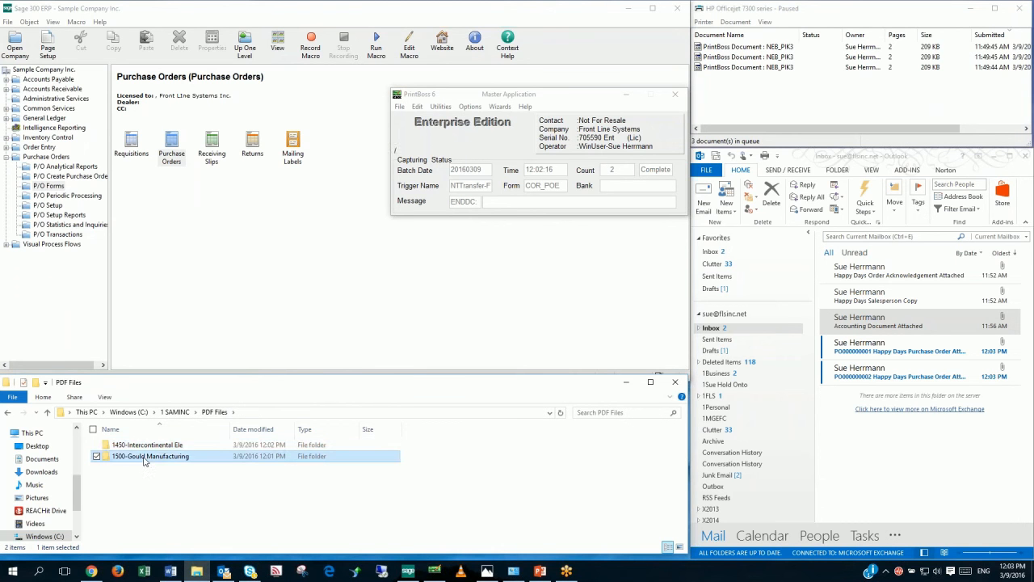
double_click(144, 457)
double_click(137, 445)
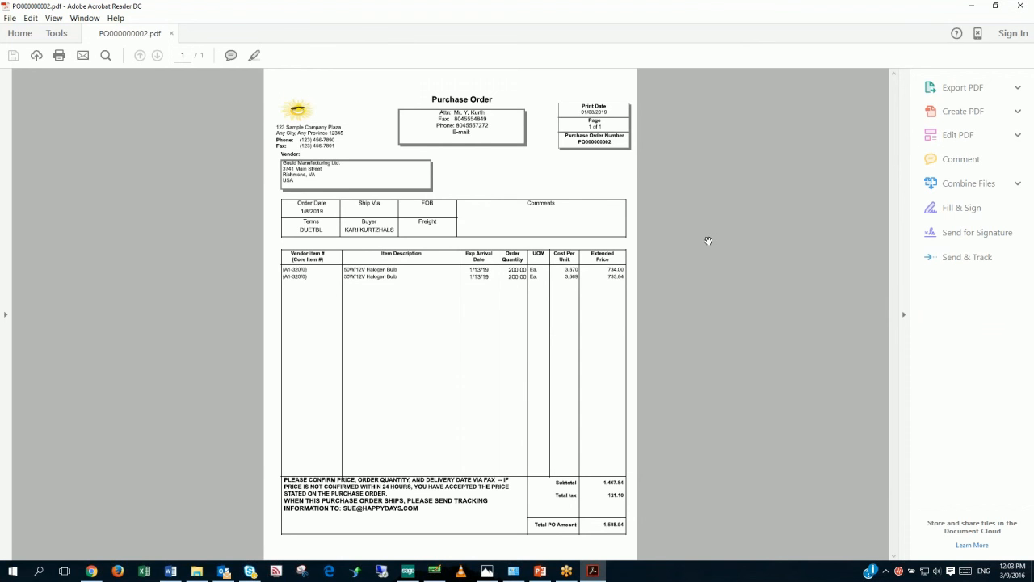
click(1019, 5)
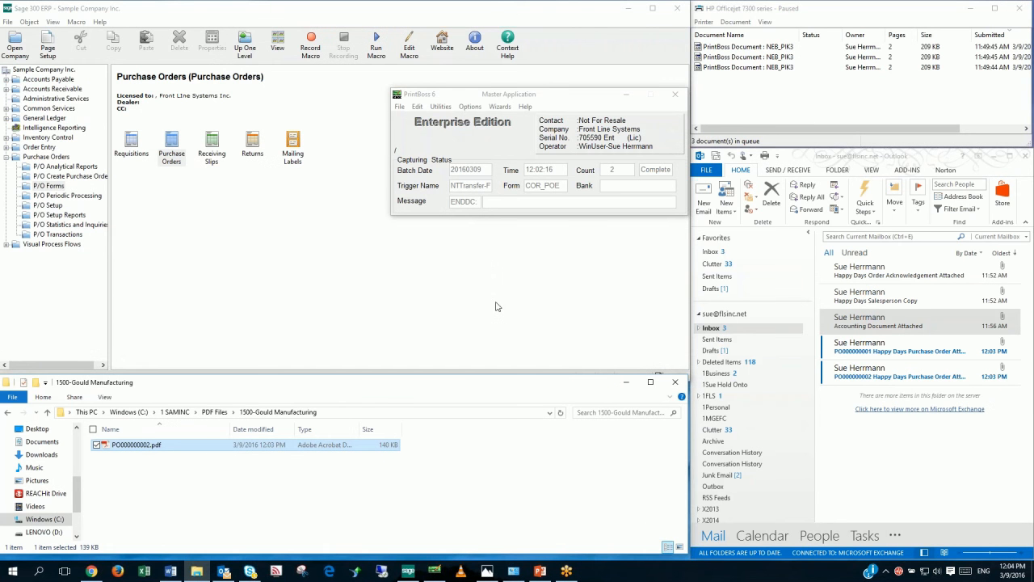
Check the purchase order emails in the Outlook inbox, open the first one and its PDF attachment, and close both after viewing
click(867, 353)
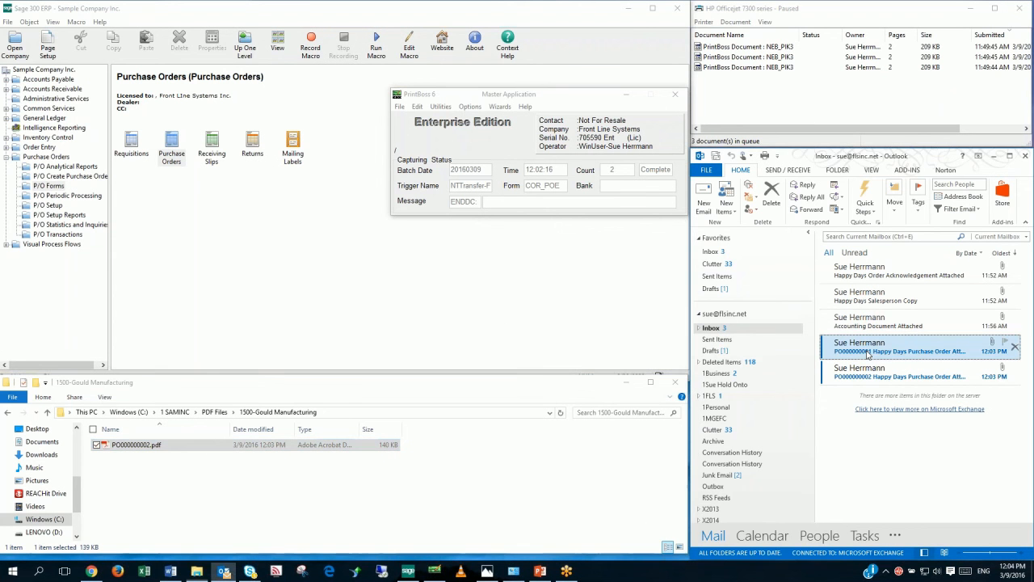
click(918, 374)
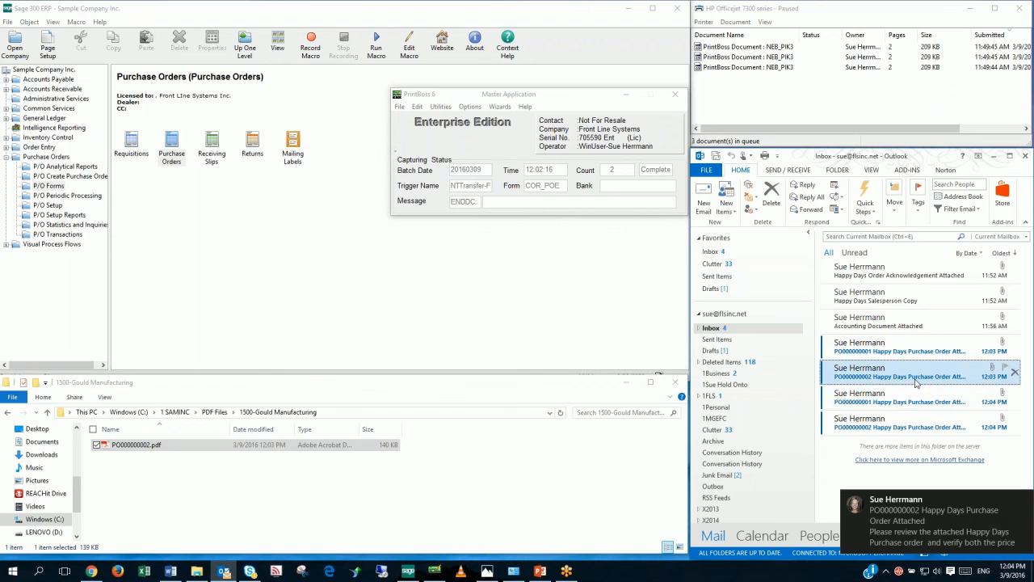
click(905, 400)
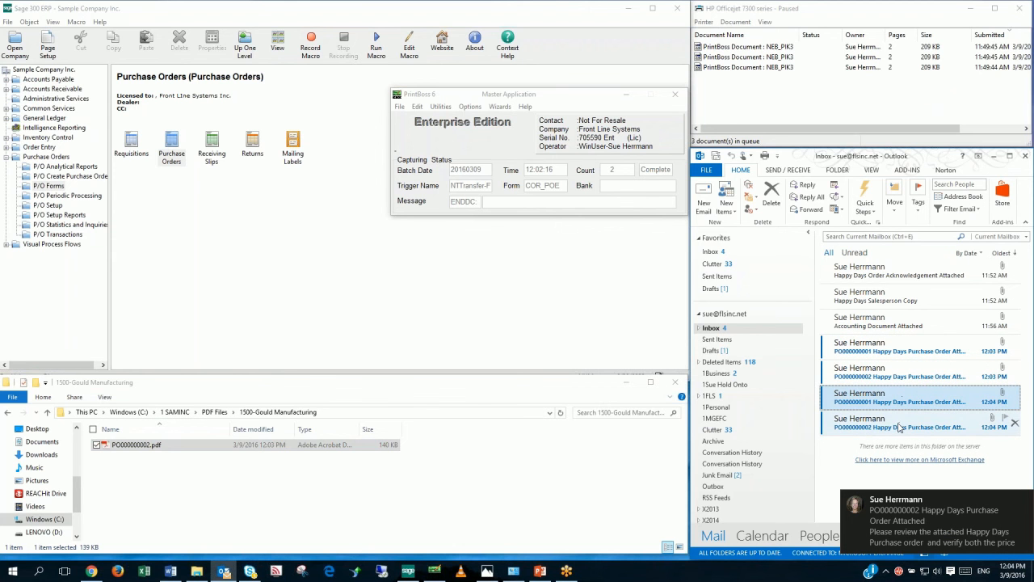
click(901, 428)
click(903, 353)
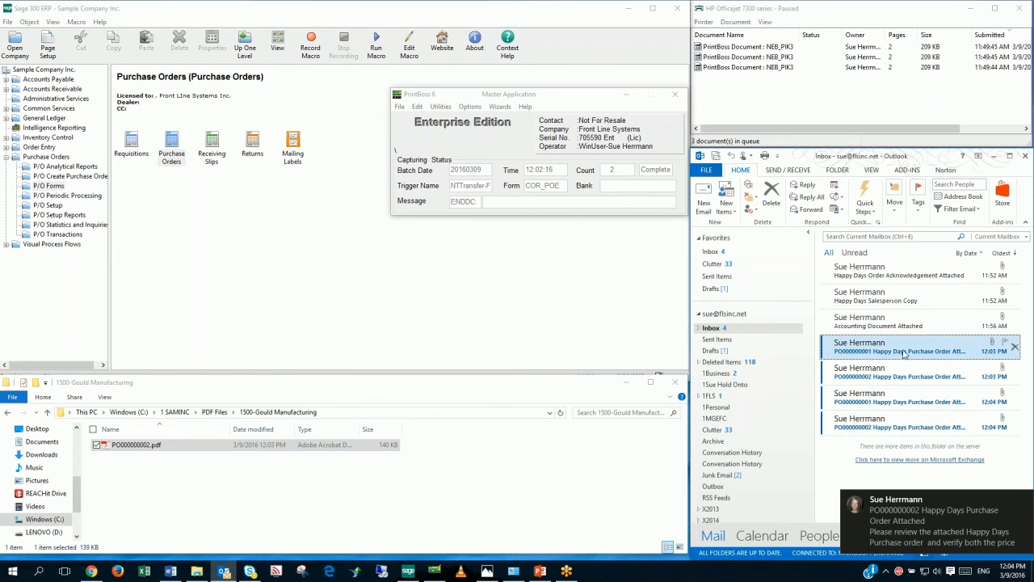
double_click(904, 353)
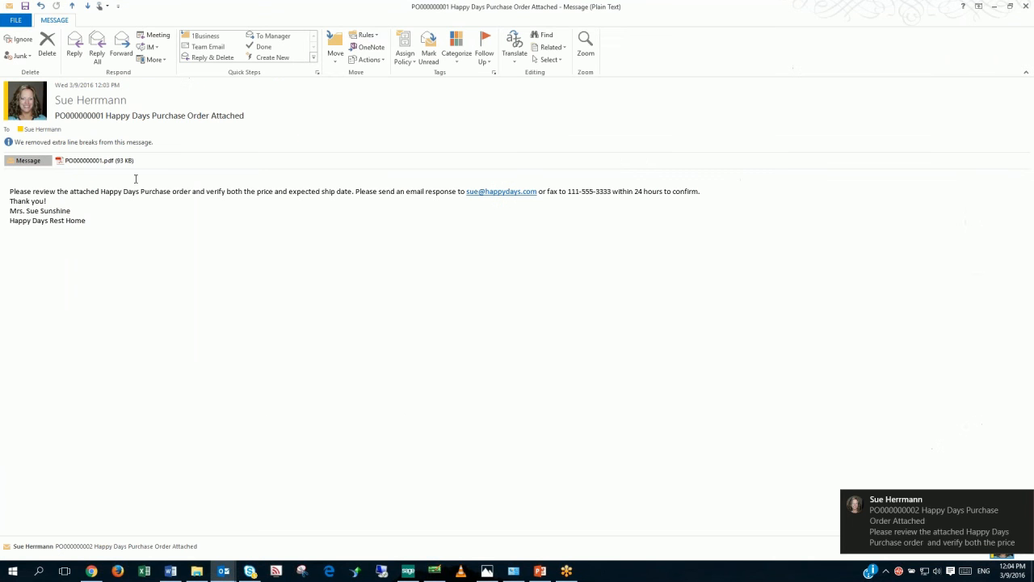
click(90, 162)
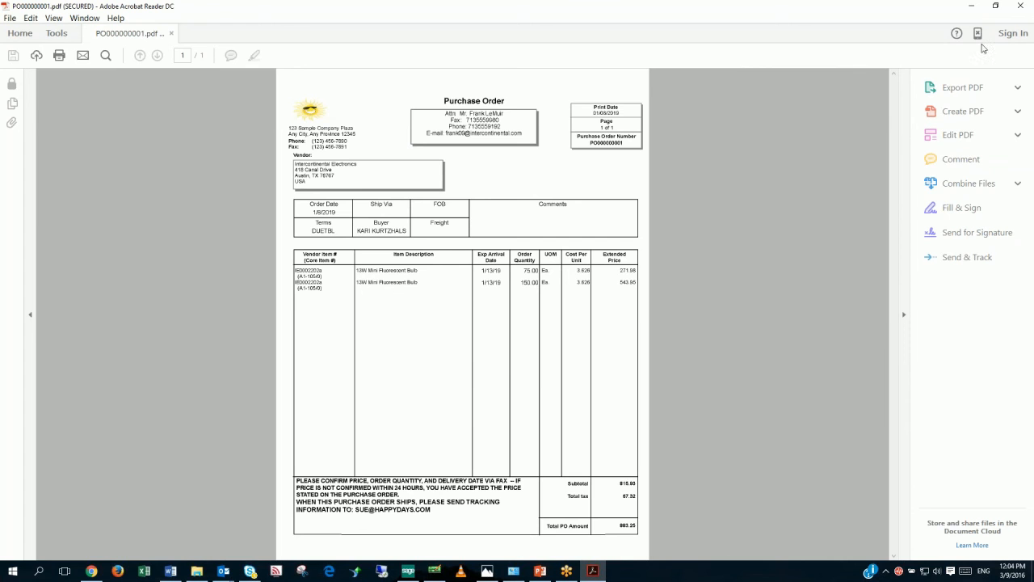
click(1018, 6)
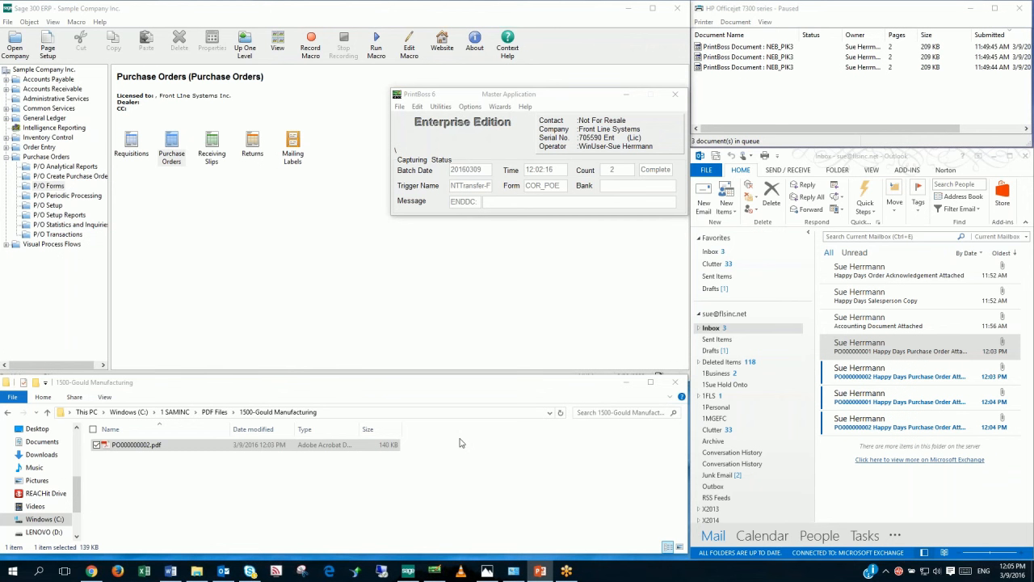
Open the A/R Invoices report under A/R Transaction Reports, select by Customer/Document No., and enable reprinting of previously printed invoices
click(50, 89)
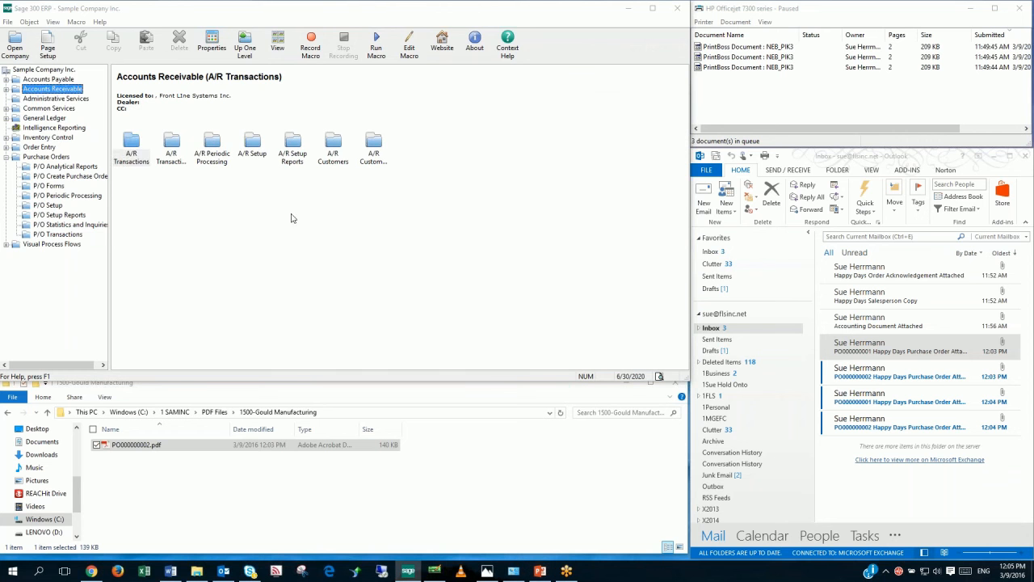
double_click(138, 152)
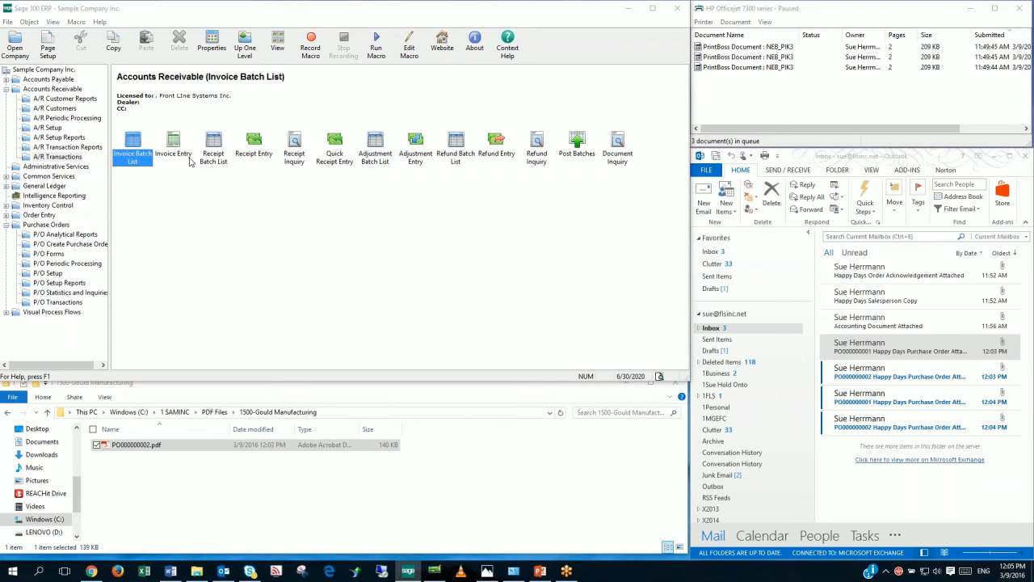
click(59, 147)
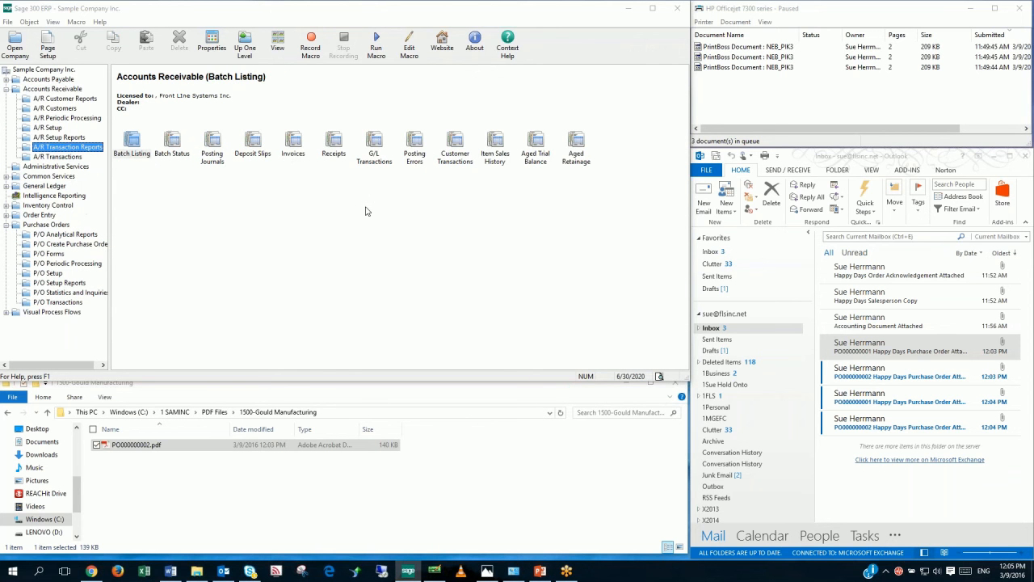
double_click(293, 145)
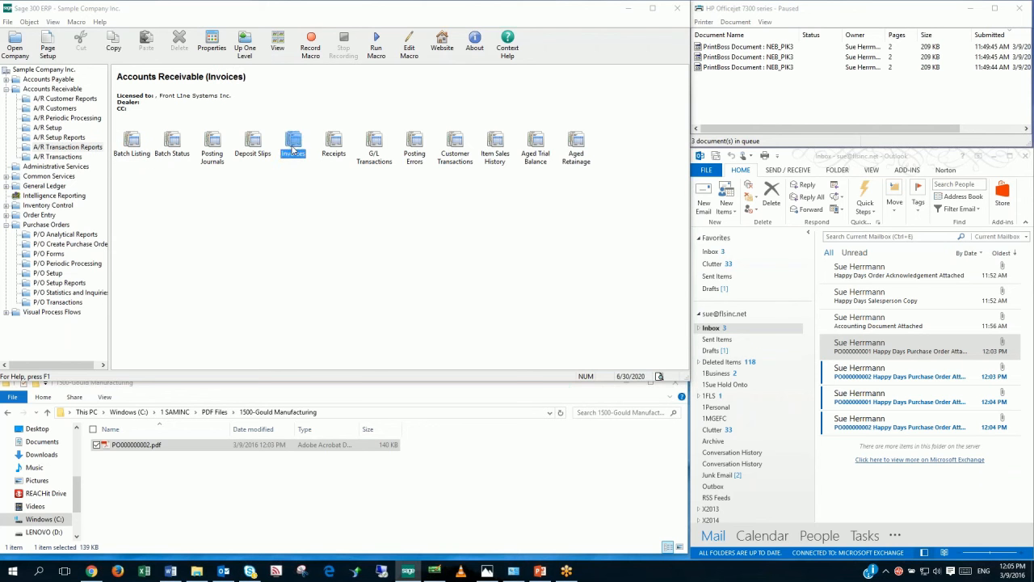
click(408, 295)
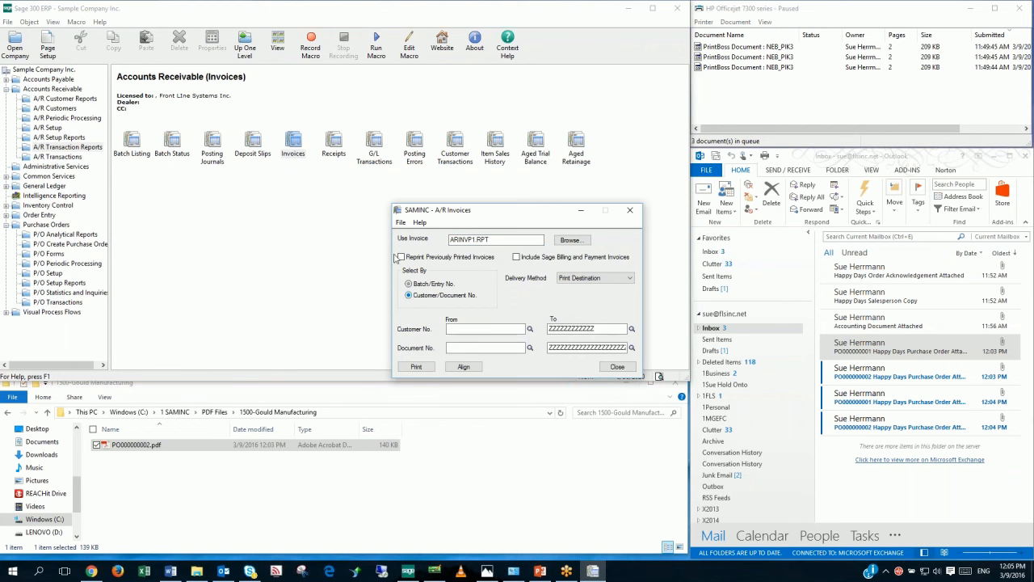
click(402, 256)
click(516, 351)
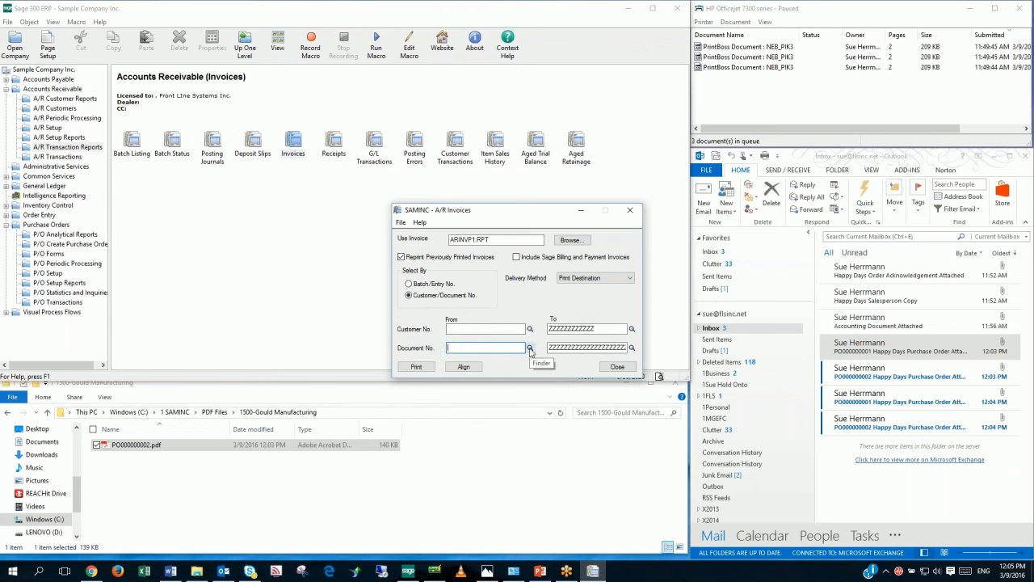
click(530, 349)
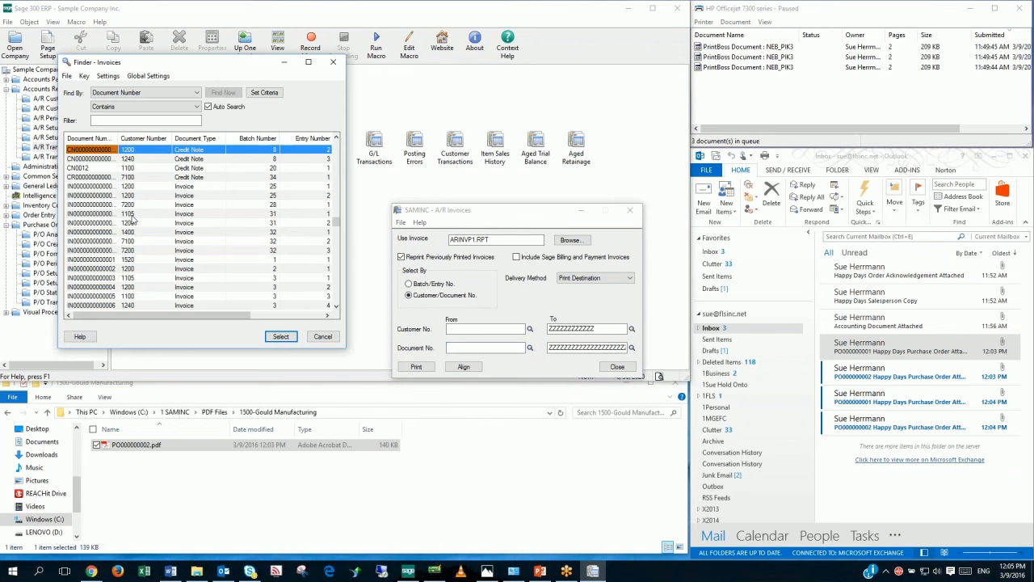
key(End)
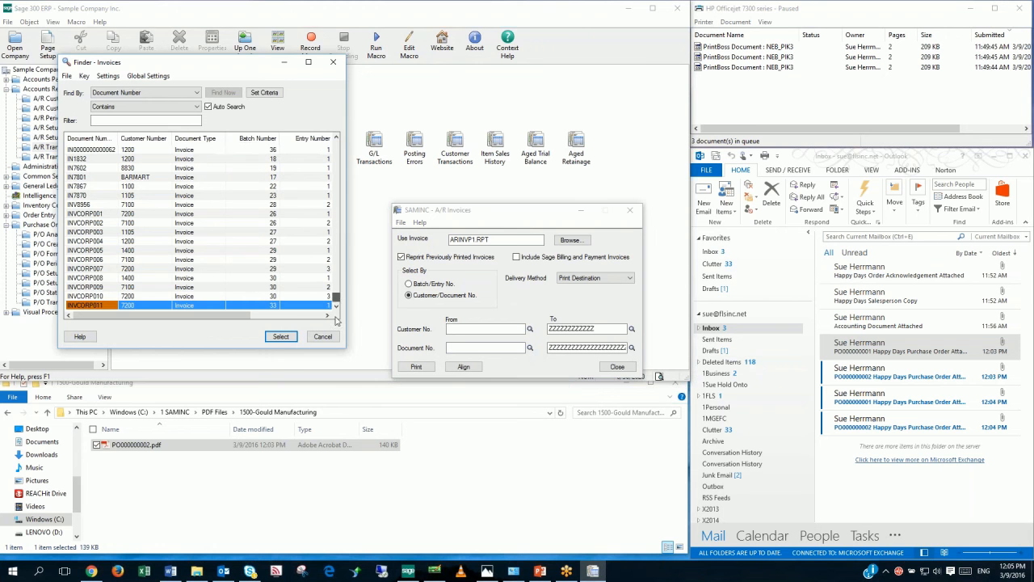
click(334, 139)
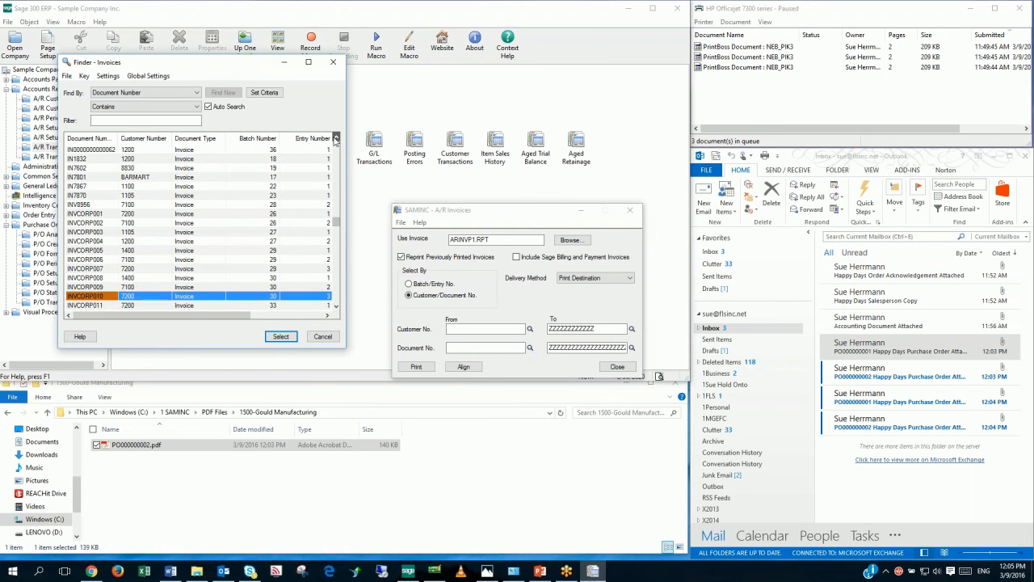
click(335, 139)
click(335, 139)
click(336, 140)
click(335, 139)
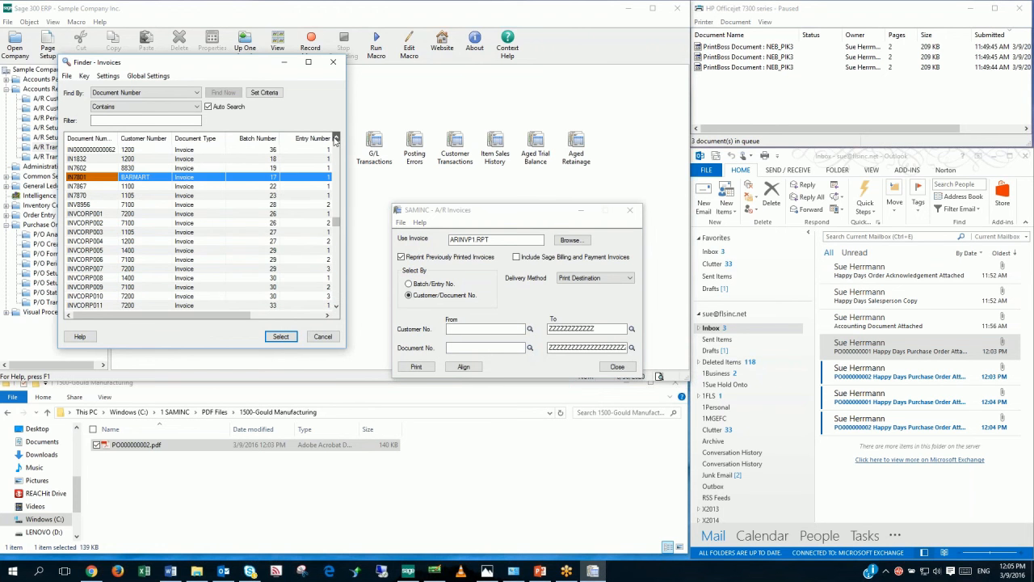
click(280, 336)
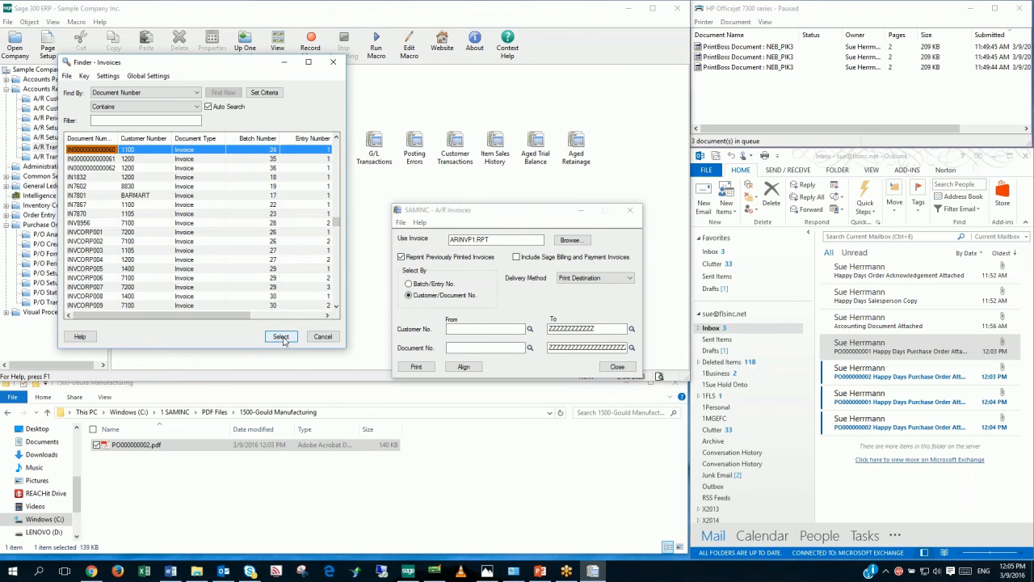
click(504, 347)
key(ctrl+c)
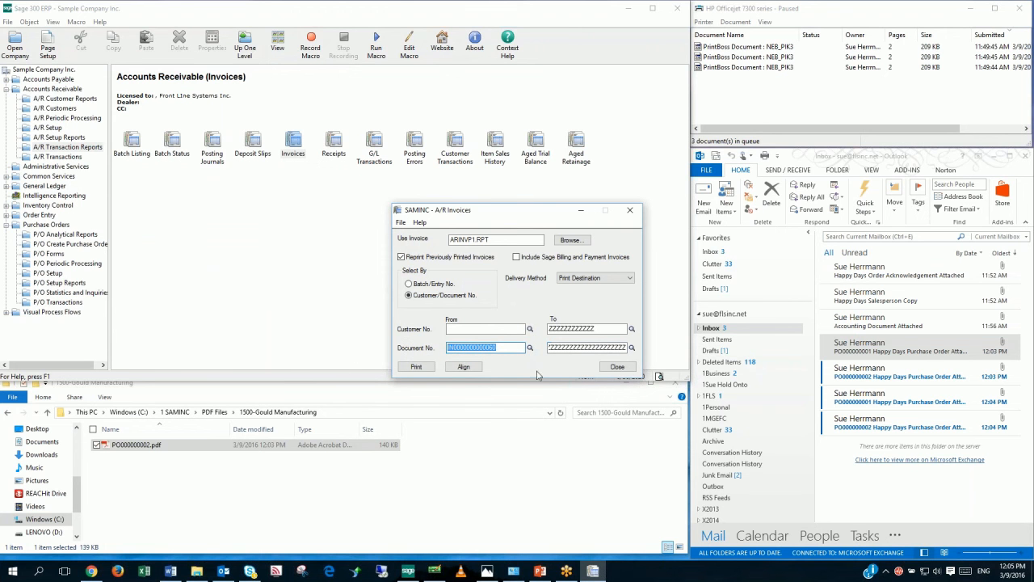
click(624, 348)
key(ctrl+v)
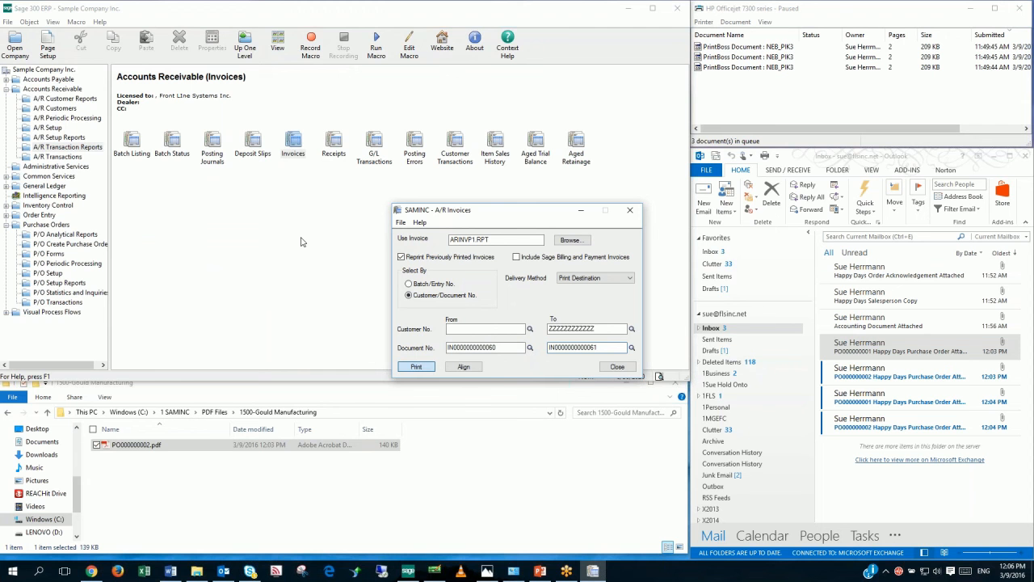
Generate the A/R invoice preview, narrow its group tree pane, and set the zoom to Whole Page
key(Return)
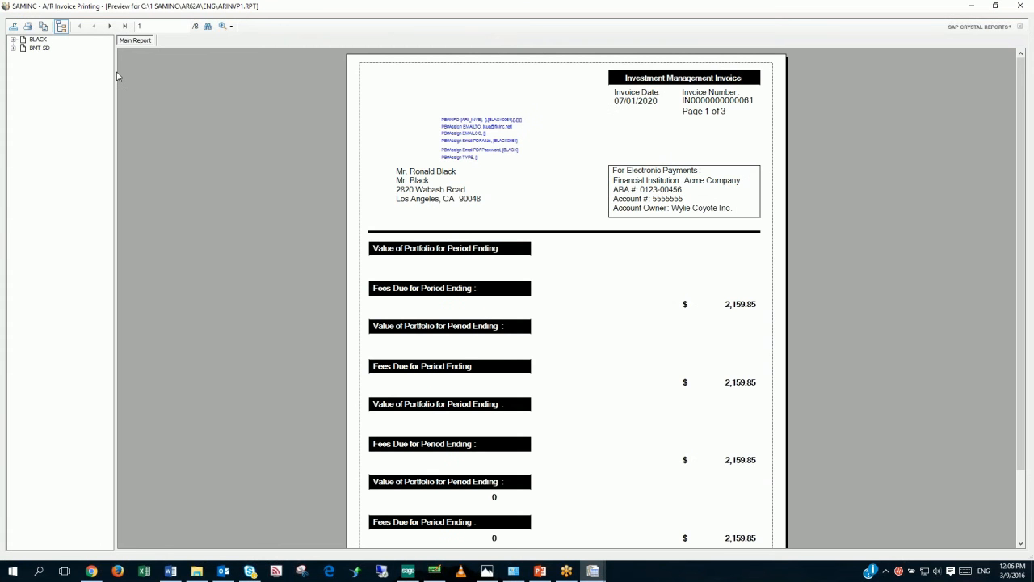
drag(114, 69, 58, 72)
click(230, 26)
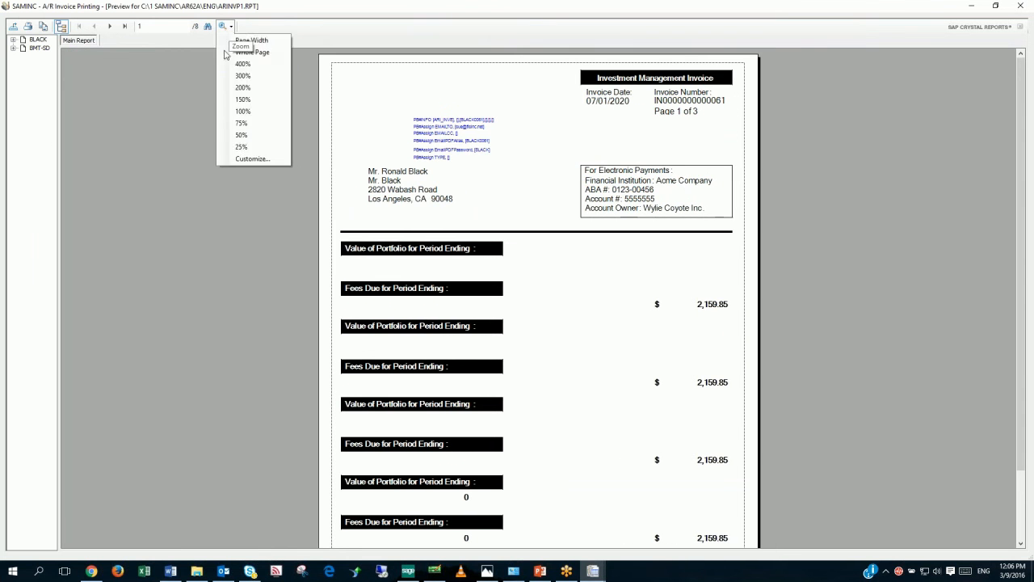
click(250, 51)
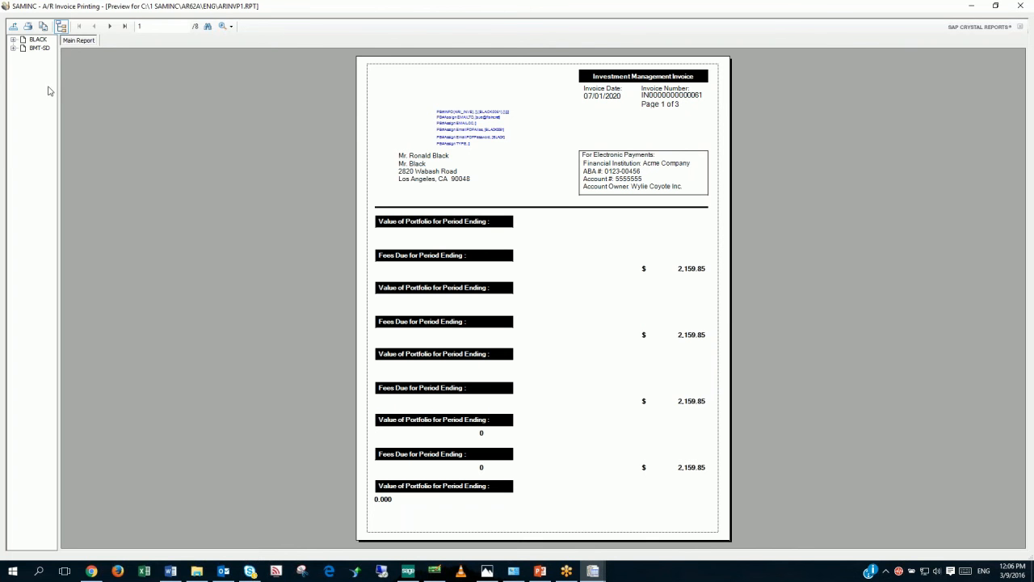
Jump to each customer's invoice through the group tree, then widen the pane and expand both groups to show the invoice numbers
click(38, 39)
click(38, 47)
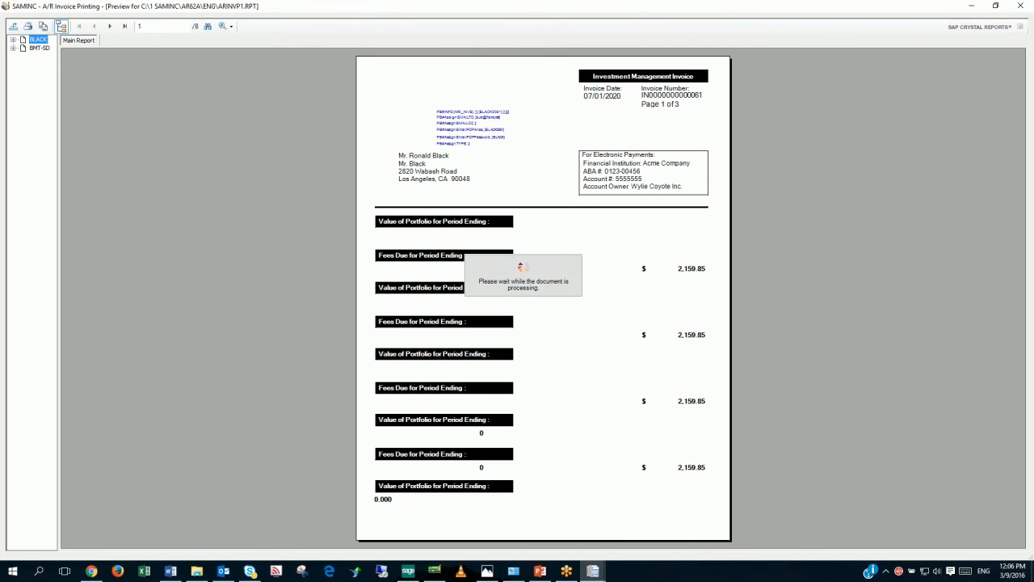
click(13, 39)
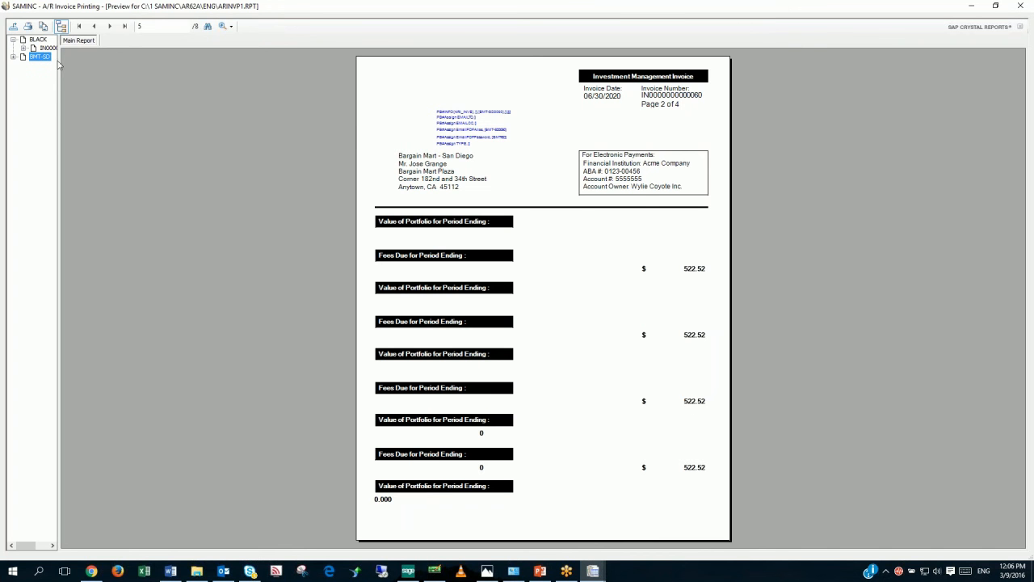
drag(59, 63, 127, 66)
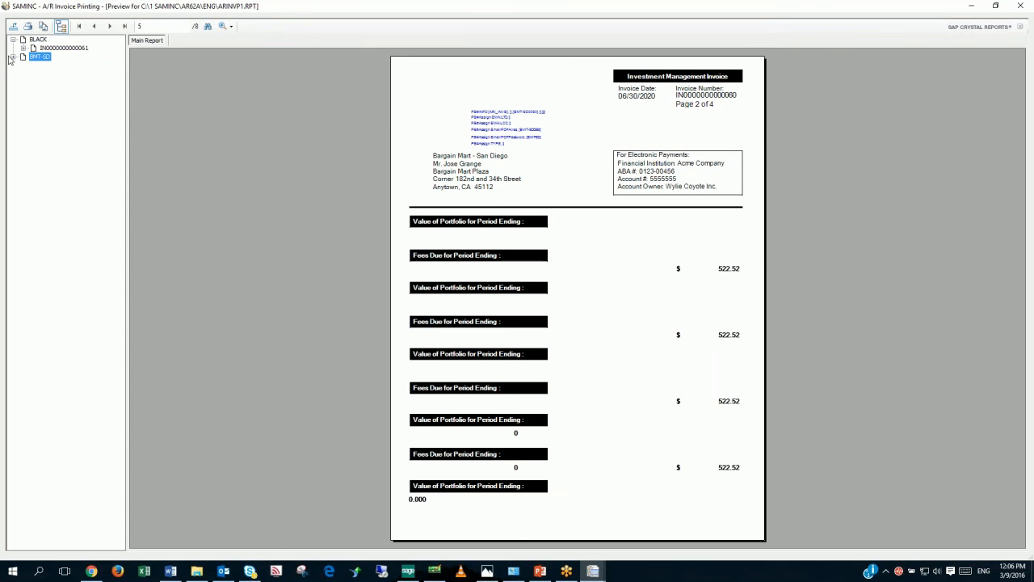
click(13, 56)
Return to the first page of the invoice preview and page through to the last, examining both invoices and their password pages
click(78, 26)
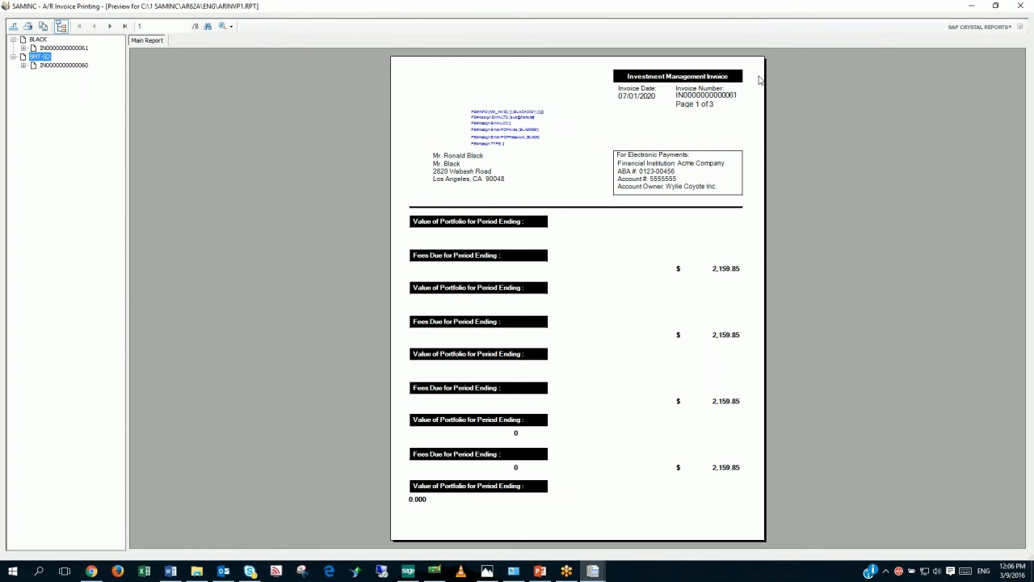
click(109, 27)
click(109, 28)
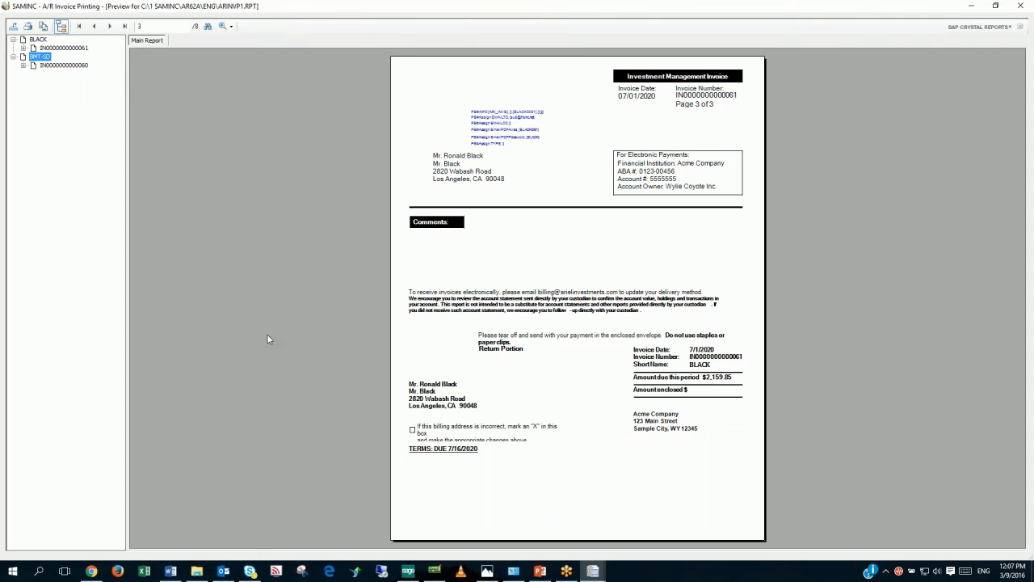
click(109, 27)
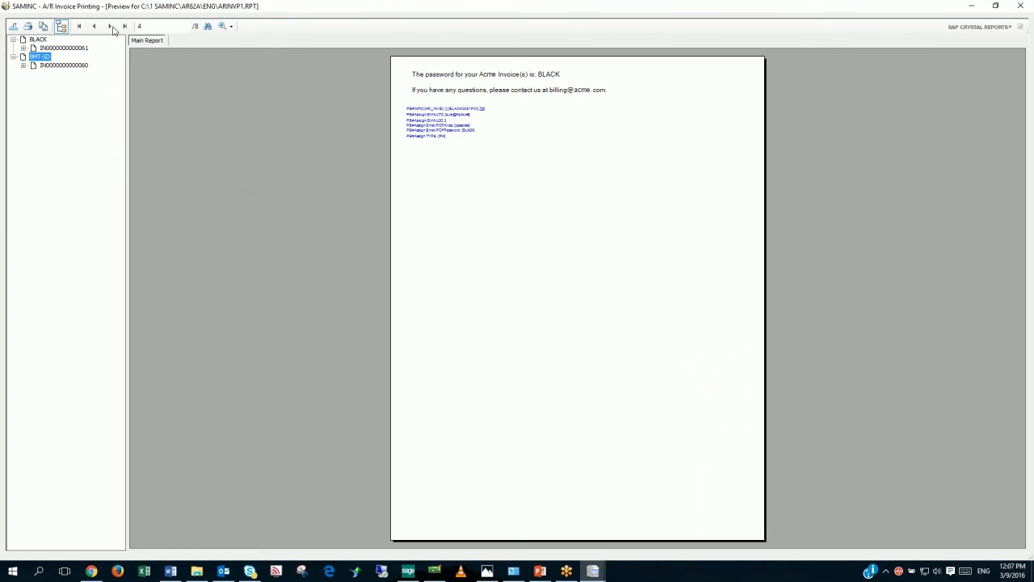
click(110, 27)
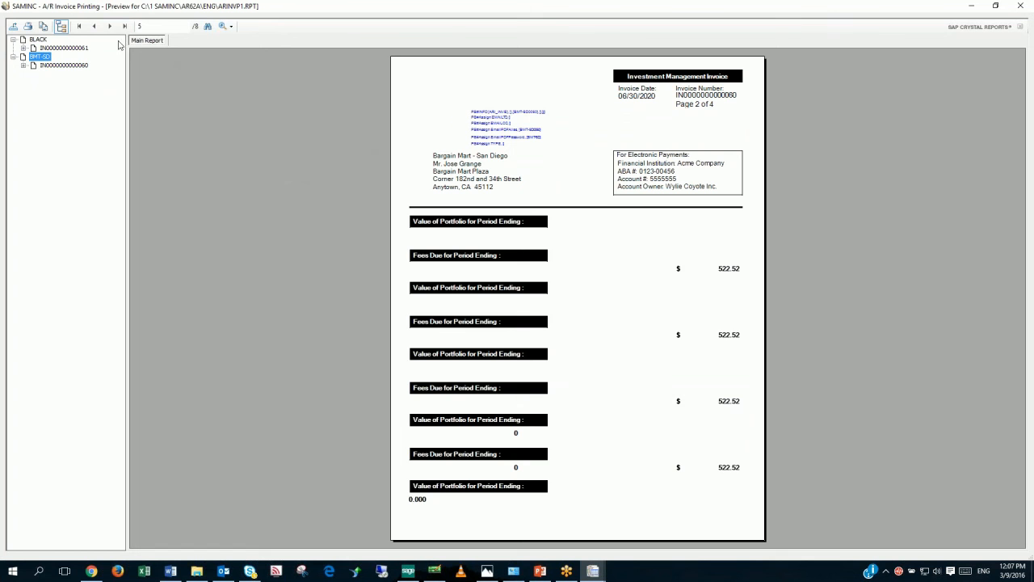
click(110, 27)
click(110, 27)
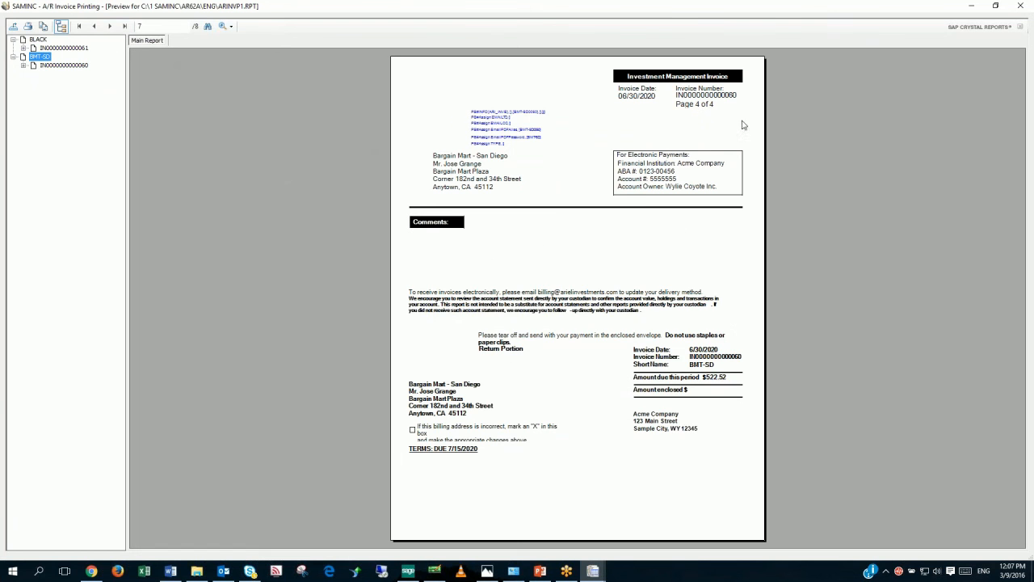
click(110, 27)
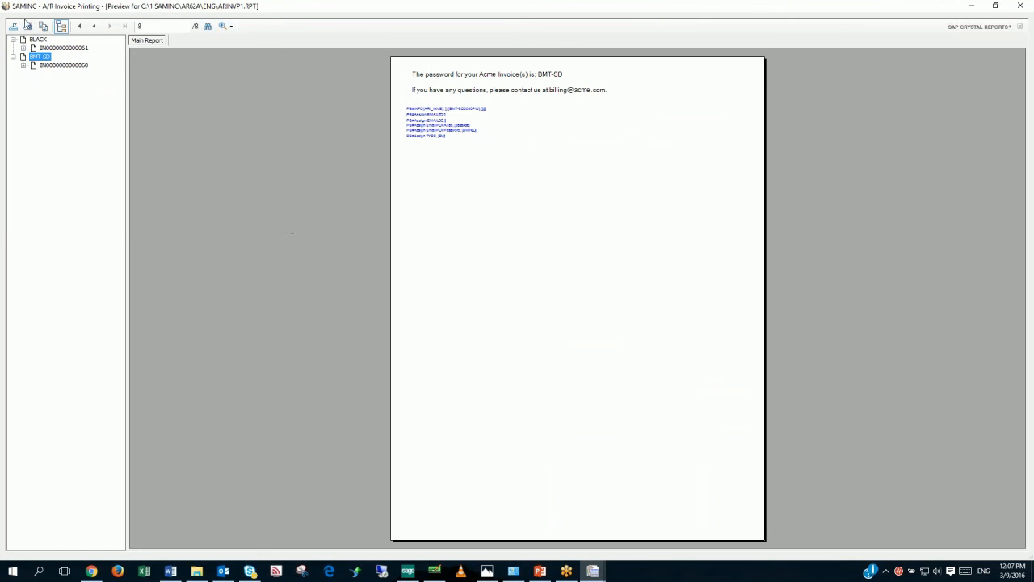
Print all pages of the invoice preview to PrintBoss 50 and close the preview
click(27, 26)
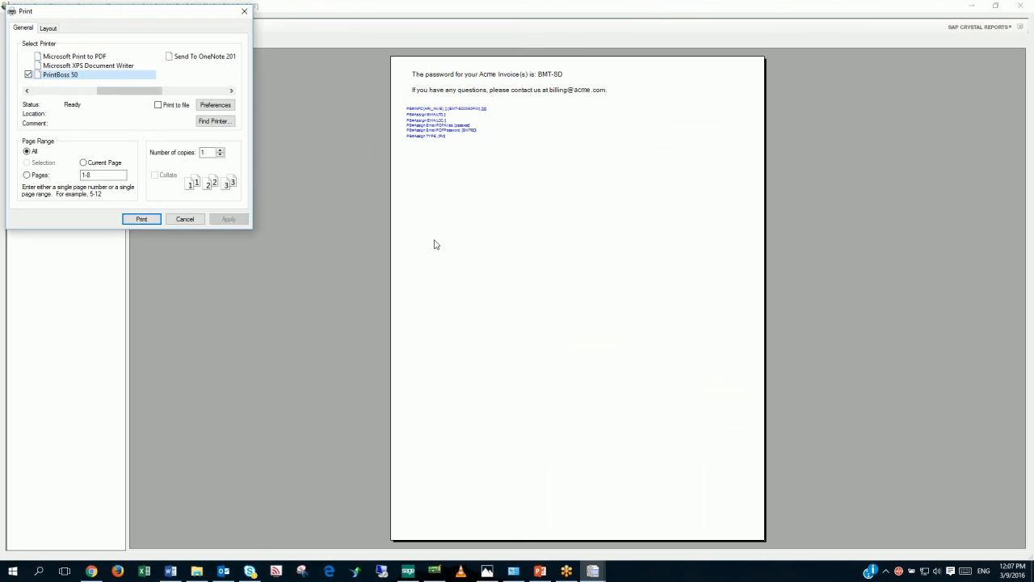
click(134, 219)
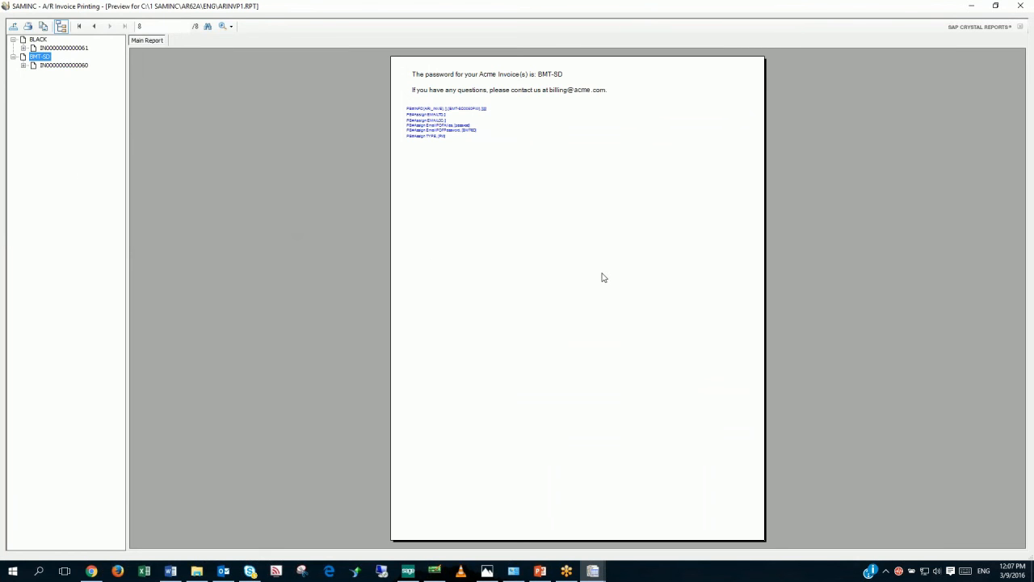
click(1023, 7)
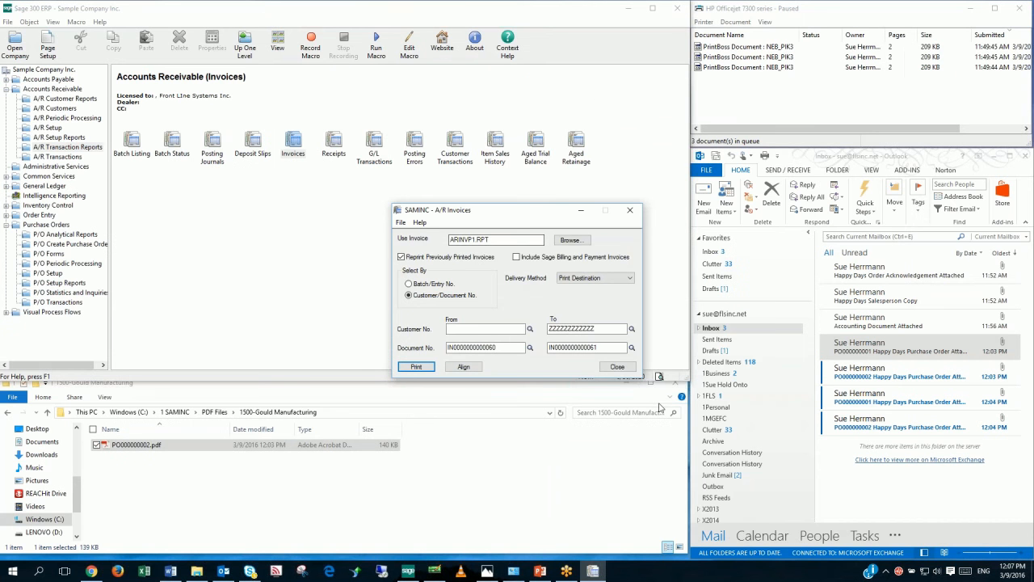
Close the A/R Invoices form, then try opening the PDF attached to the first Acme Highly Secure Invoice(s) email in Outlook without a password
click(617, 368)
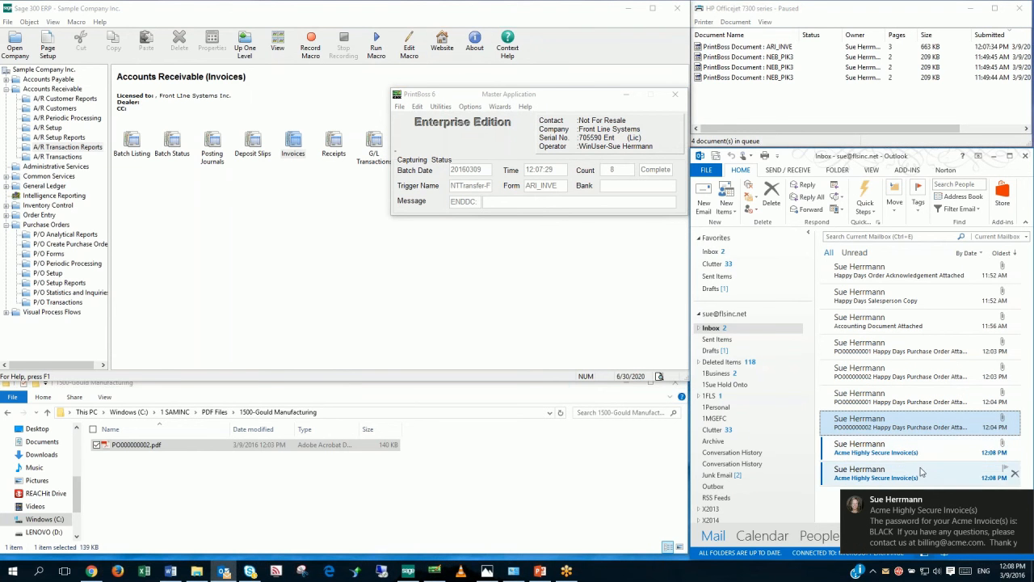
double_click(894, 450)
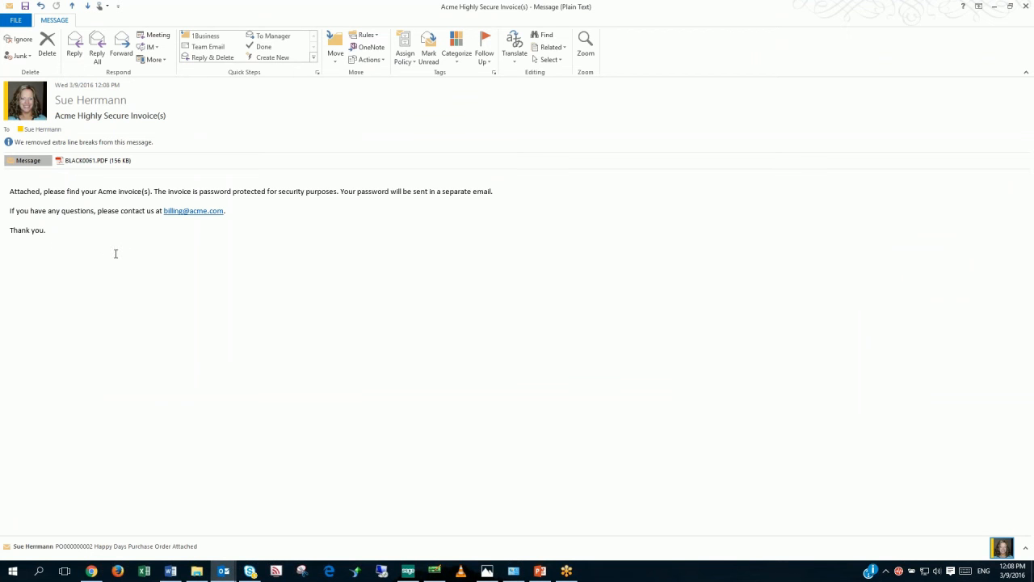
double_click(71, 161)
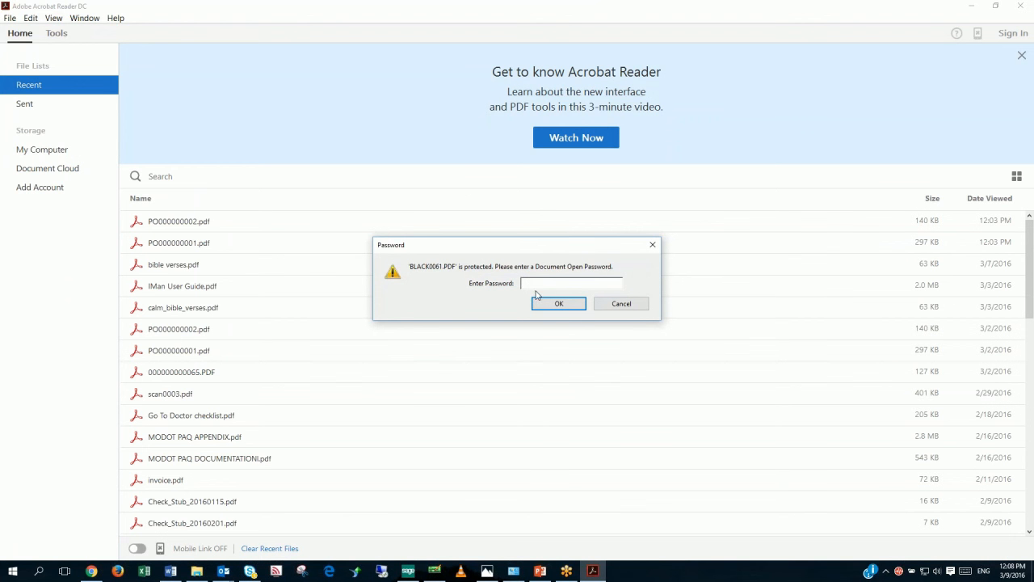
click(624, 308)
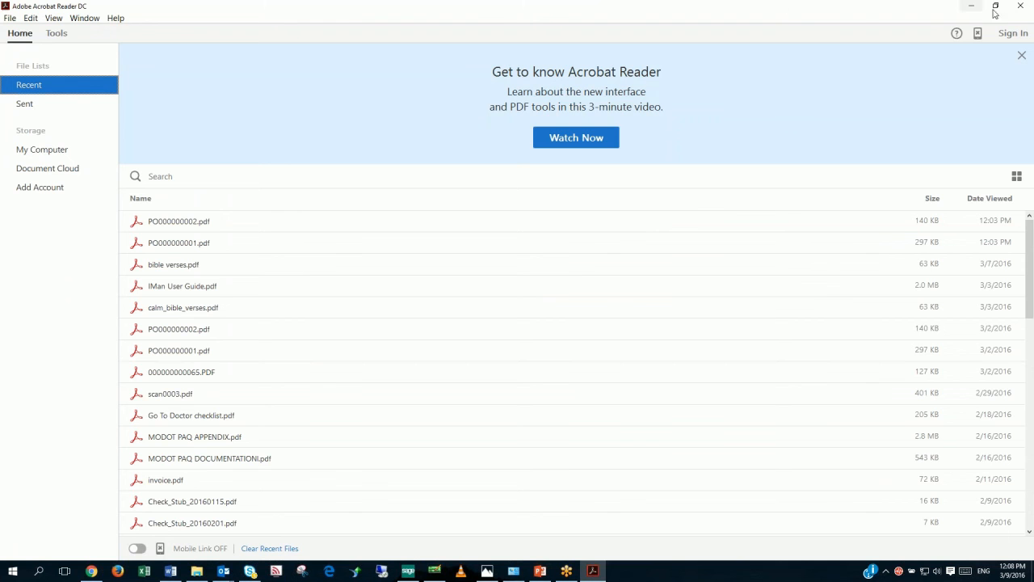
click(1021, 5)
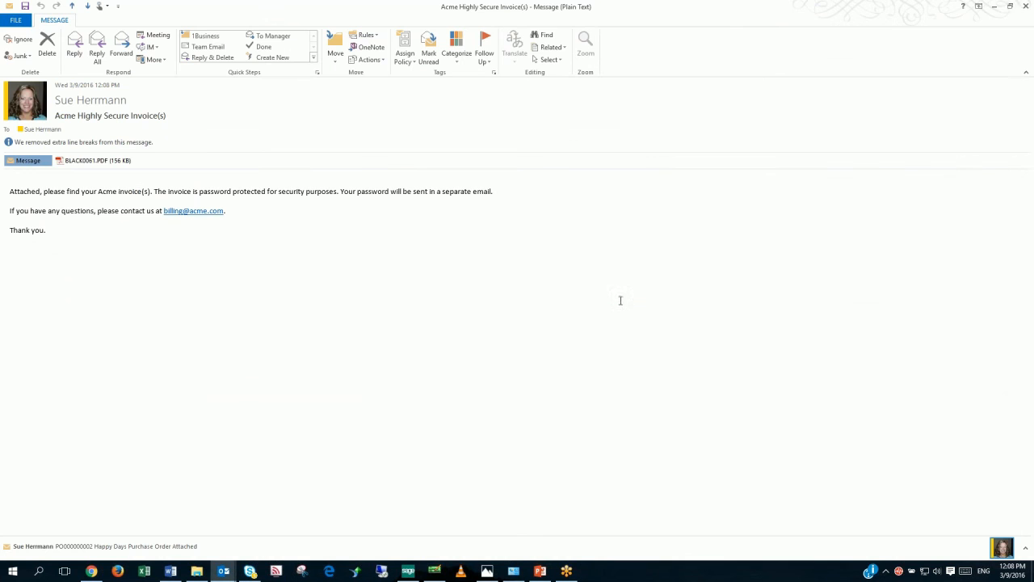
click(1025, 6)
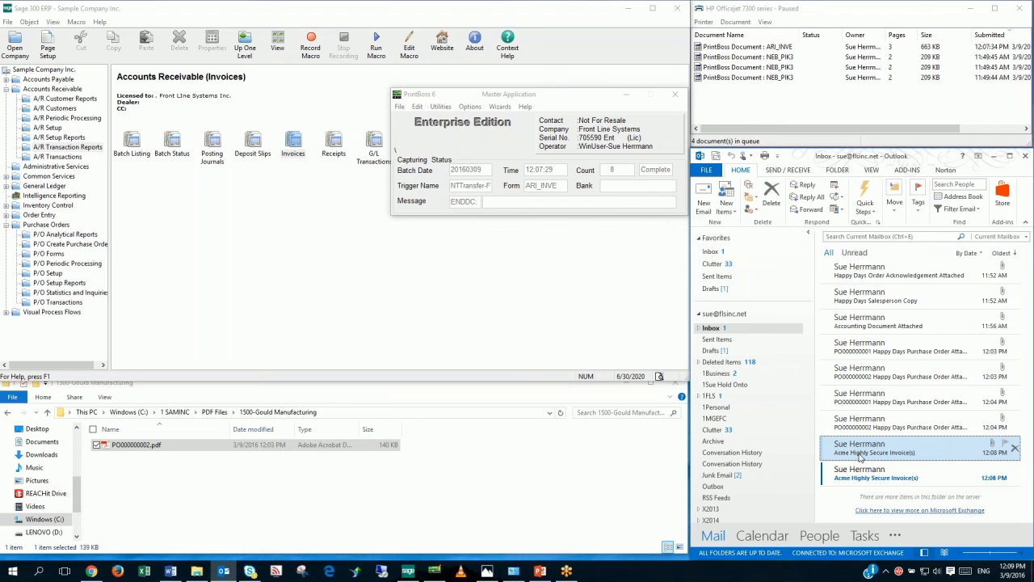
Open the second Acme Highly Secure Invoice(s) email, highlight the line giving the invoice password, and close the message
click(856, 478)
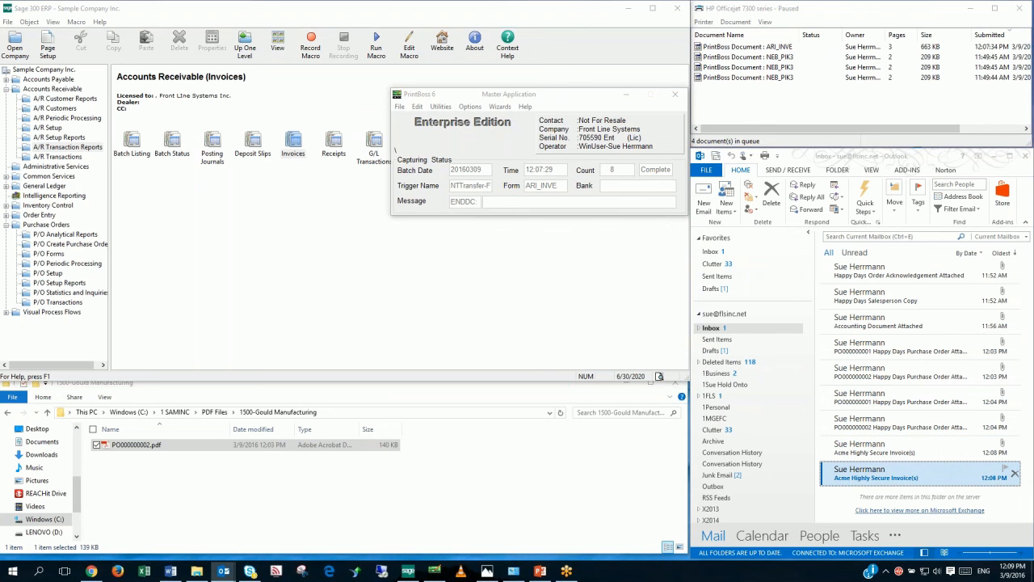
double_click(857, 478)
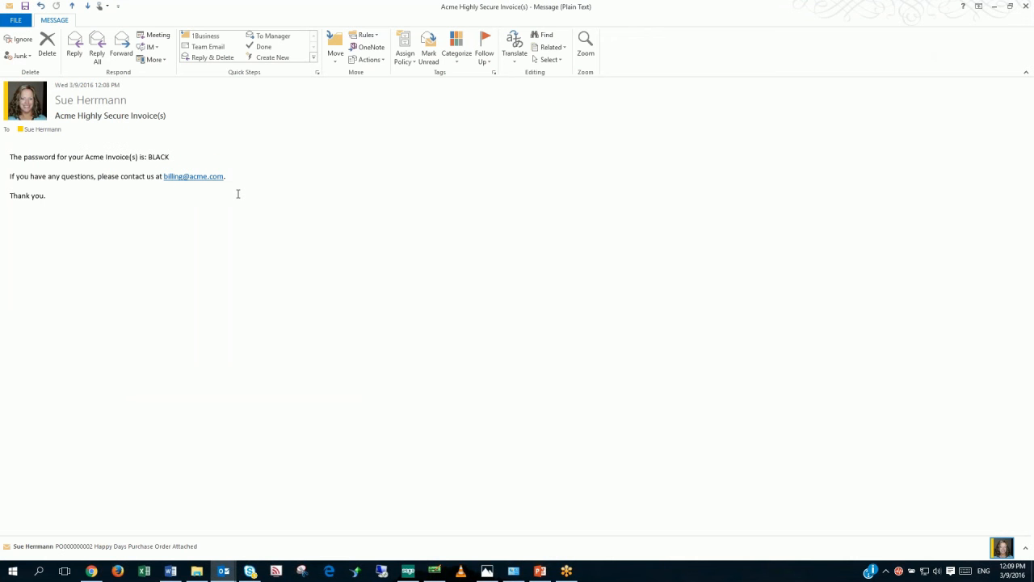
drag(188, 160, 13, 156)
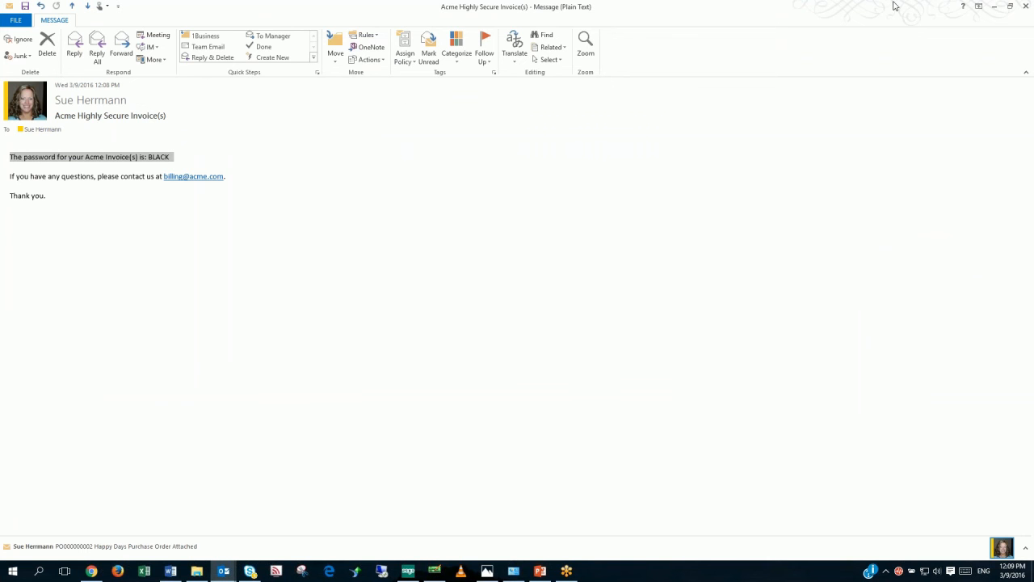
click(1024, 6)
Reopen the first Acme Highly Secure Invoice(s) email and unlock its attached PDF invoice with the document open password
click(906, 456)
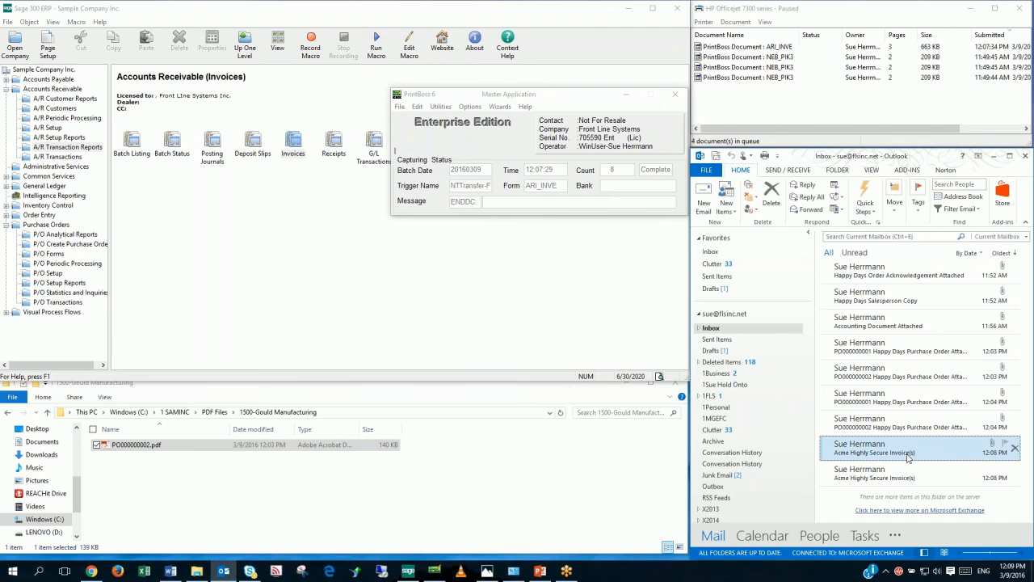
double_click(906, 456)
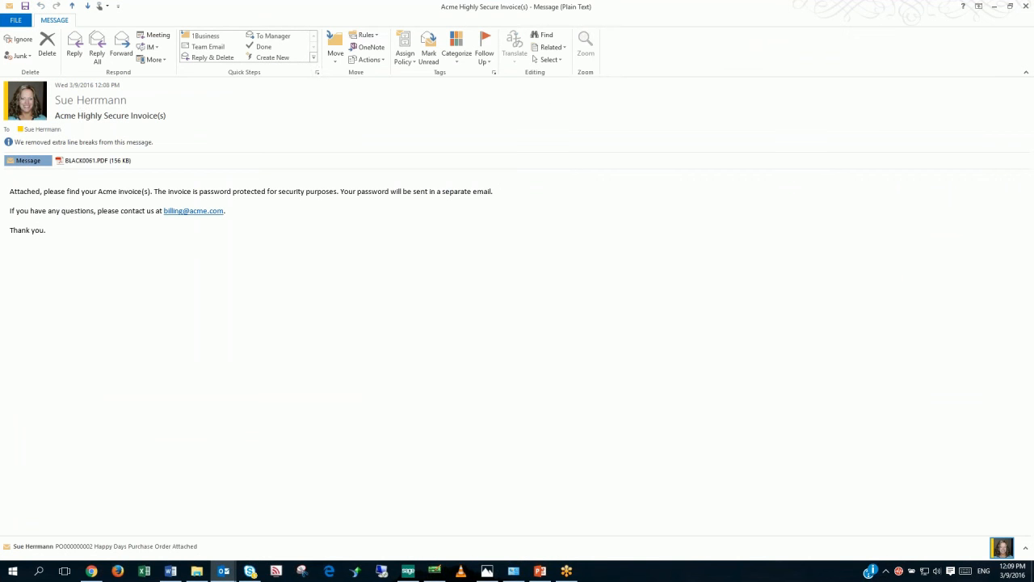
double_click(97, 160)
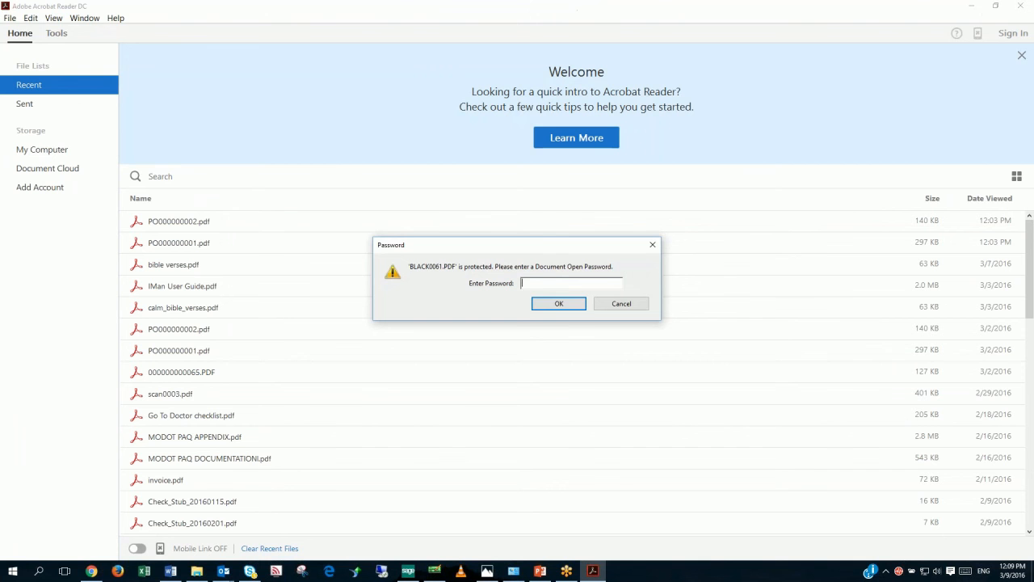
text(*****)
click(550, 311)
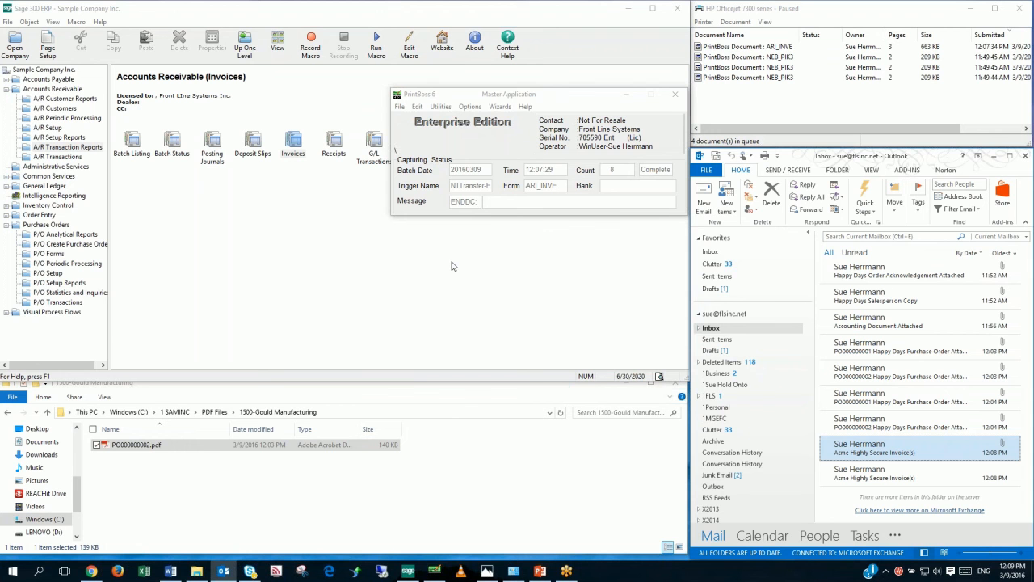
In PrintBoss's e-mail settings, turn off Send mail to Outlook Outbox to examine the SMTP options, then cancel the changes
click(474, 109)
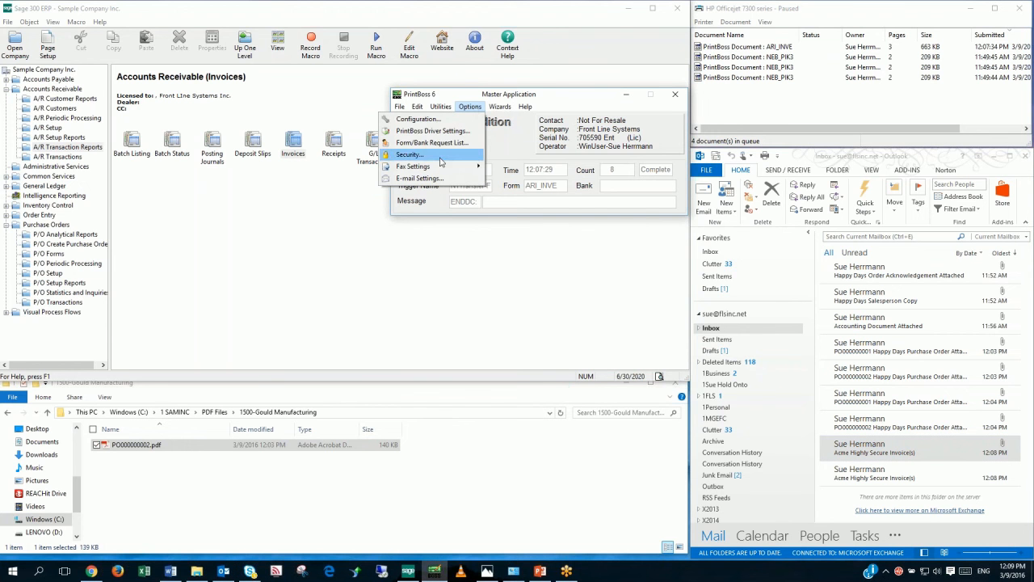
click(418, 178)
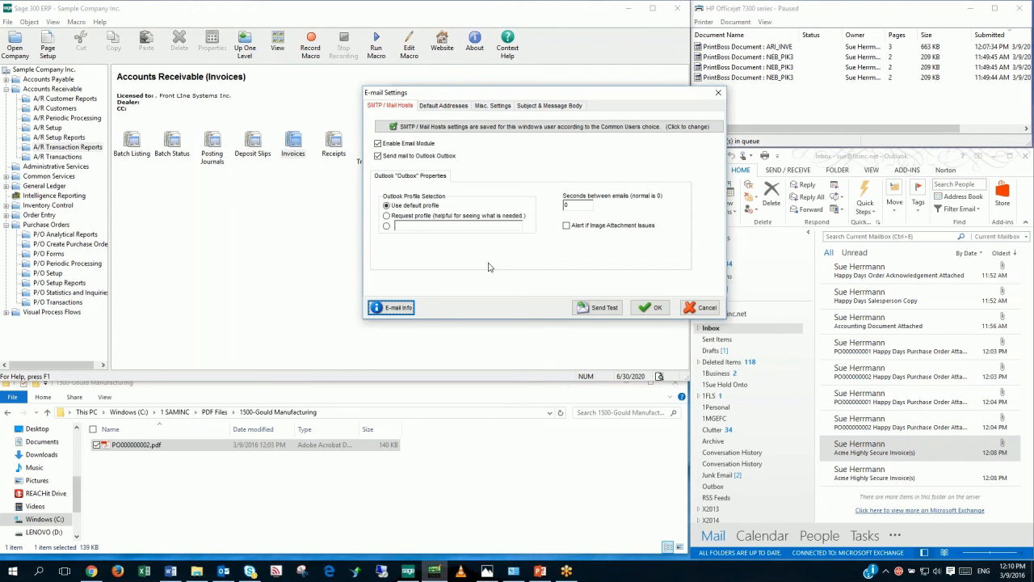
click(377, 155)
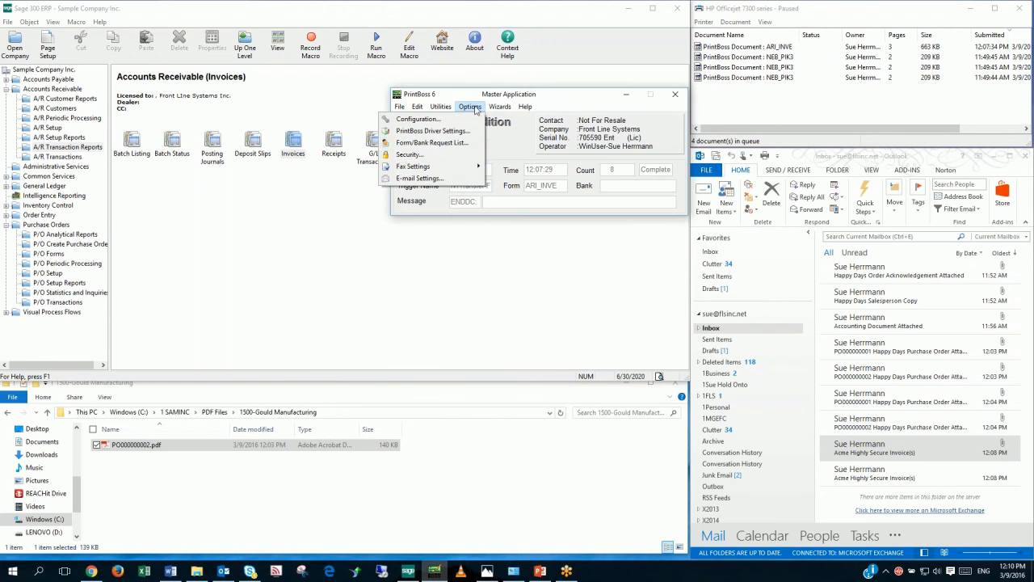
click(417, 179)
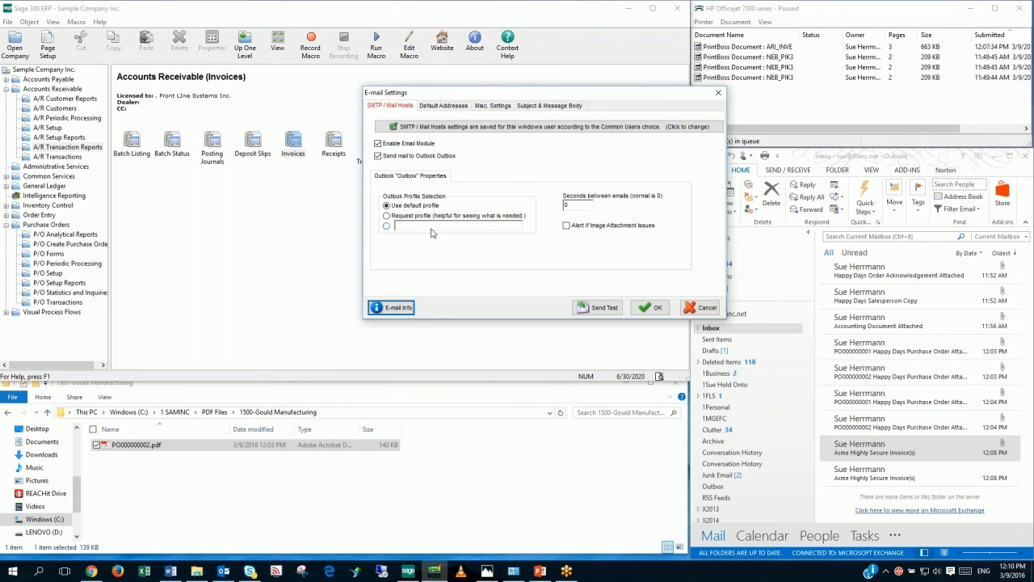
click(378, 155)
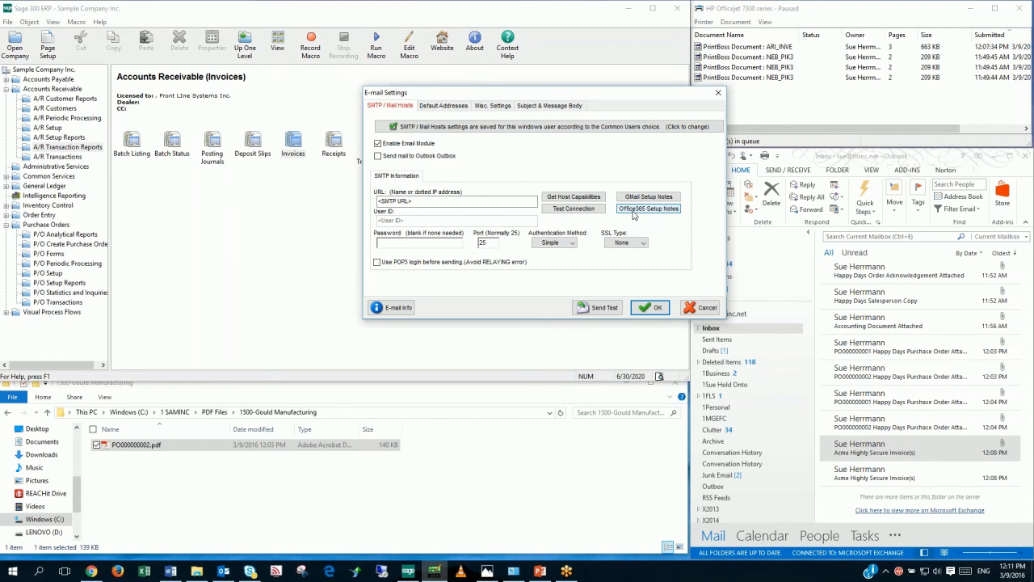
click(702, 307)
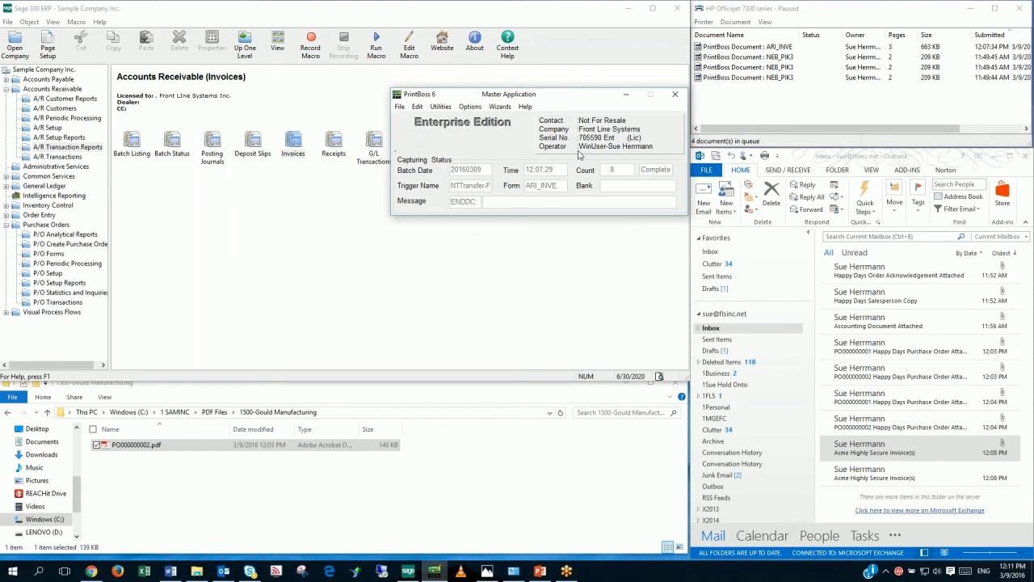